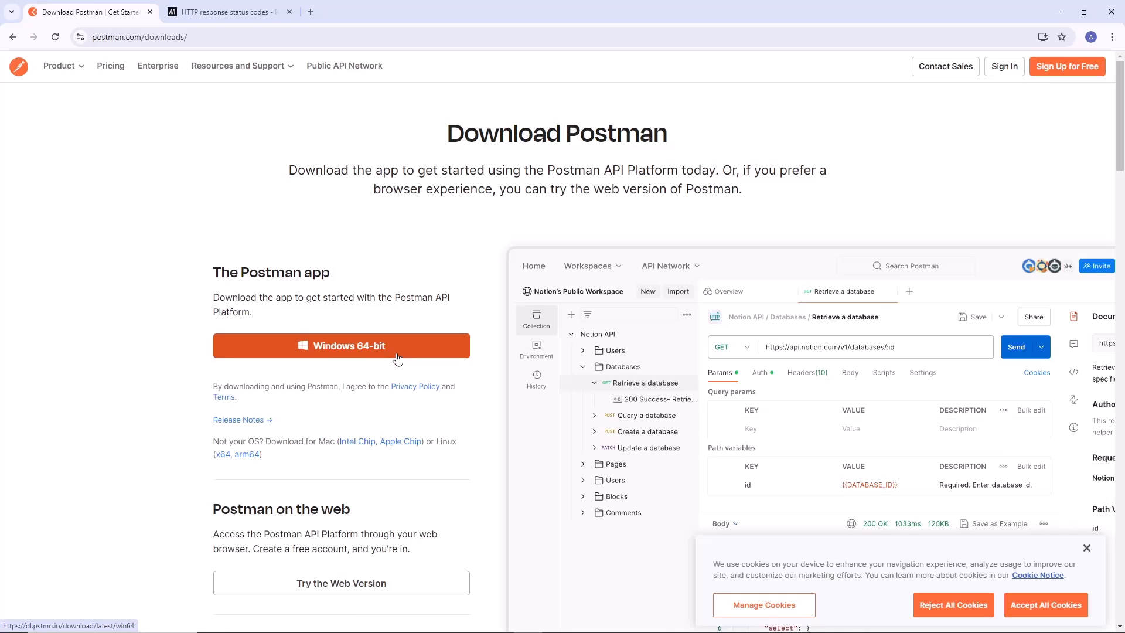
# Download the Windows 64-bit Postman installer and run Postman-win64-Setup.exe as administrator.
pyautogui.click(397, 358)
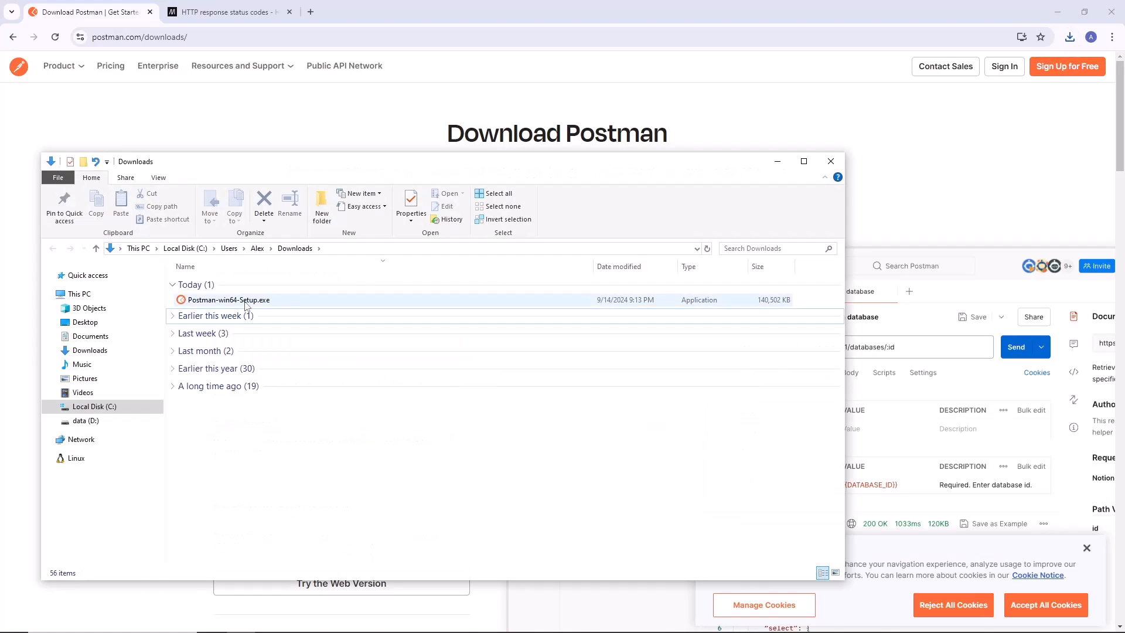
pyautogui.rightClick(246, 305)
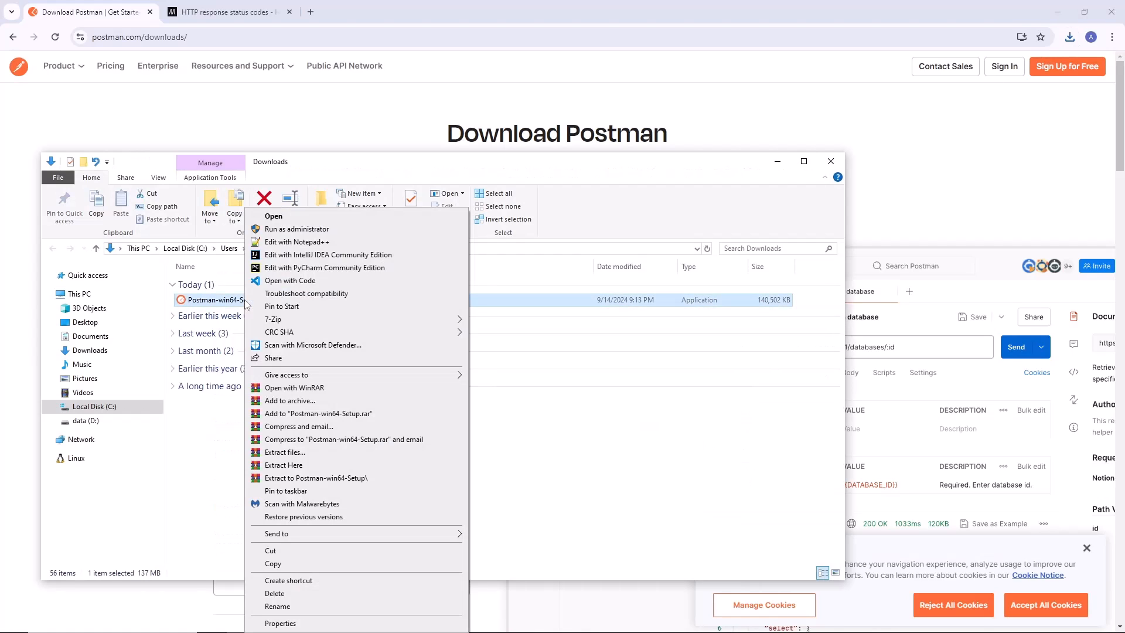
pyautogui.click(319, 229)
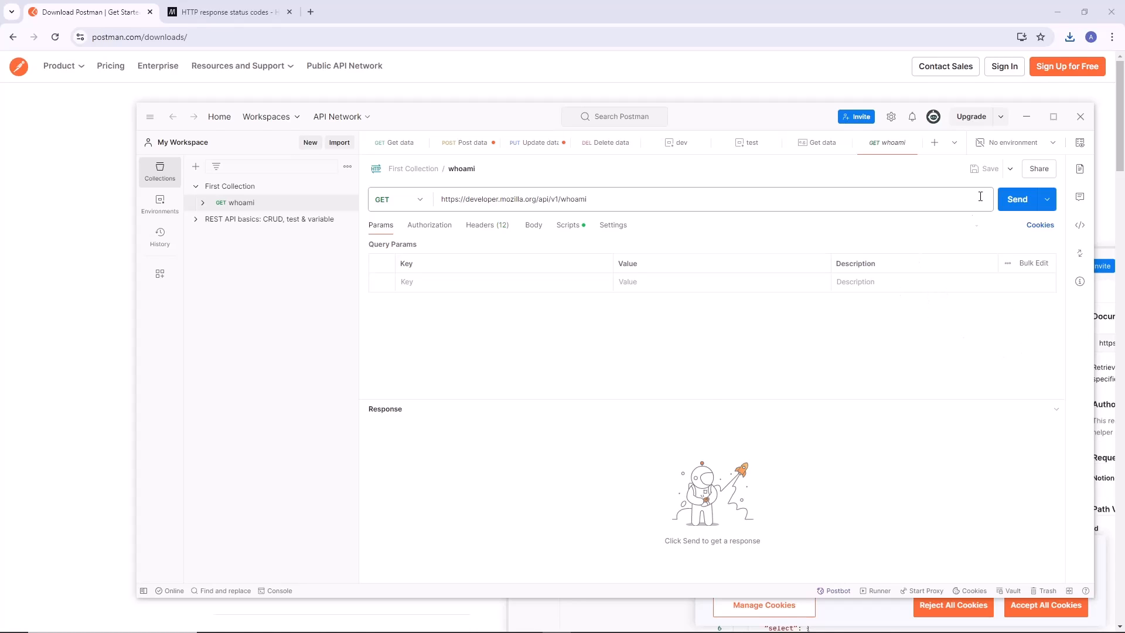
# Find the installed Postman app through the Windows search and launch it.
pyautogui.click(107, 626)
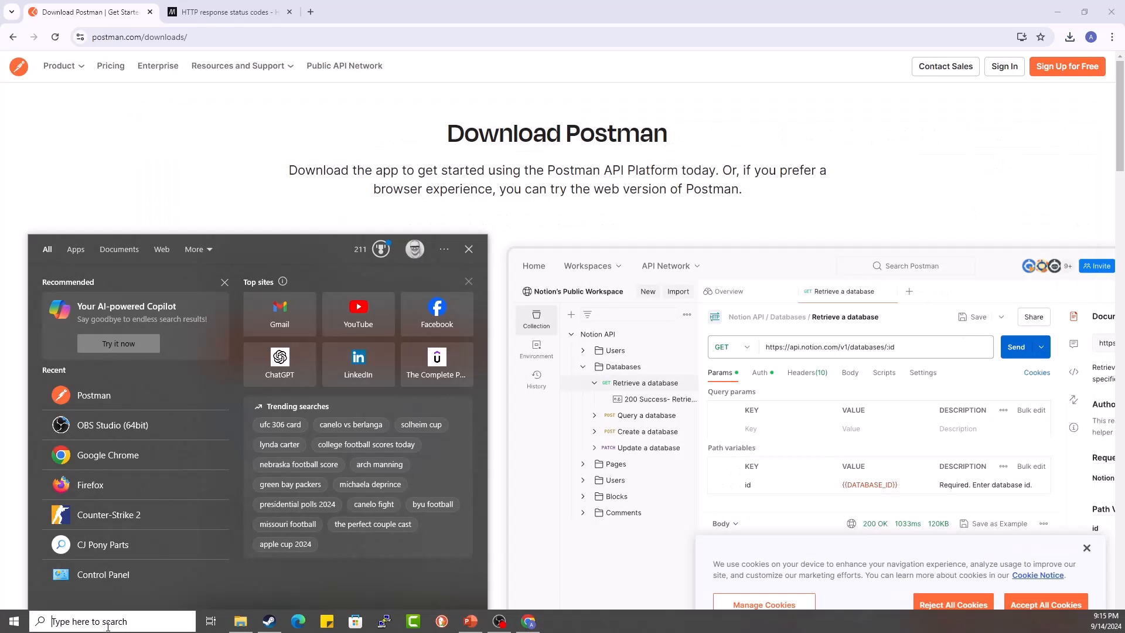
pyautogui.write('post')
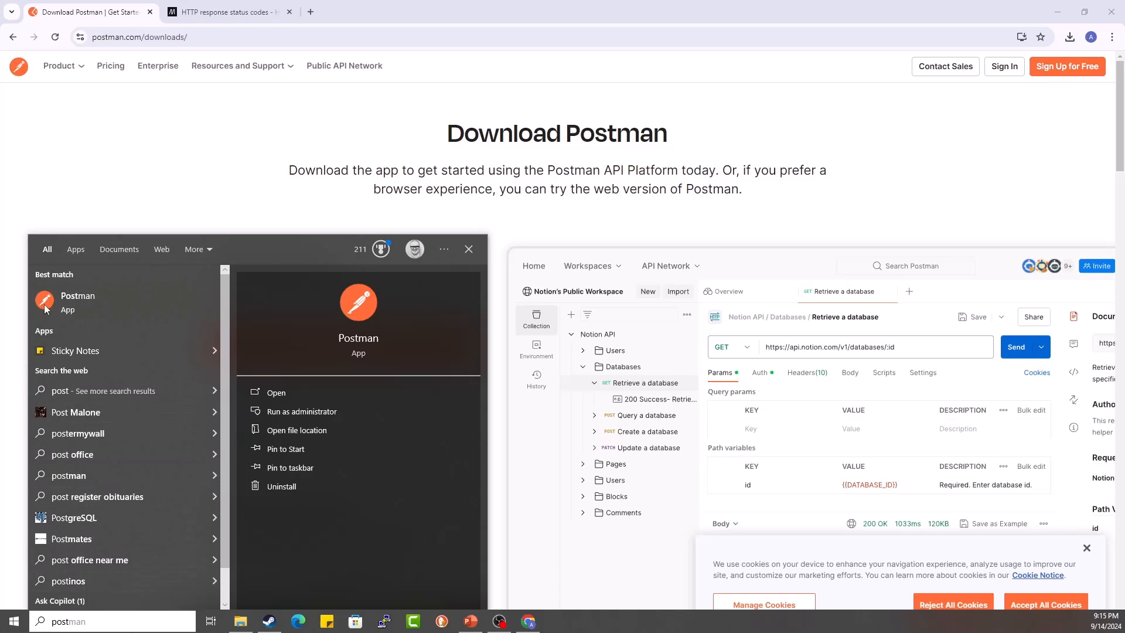
pyautogui.click(276, 394)
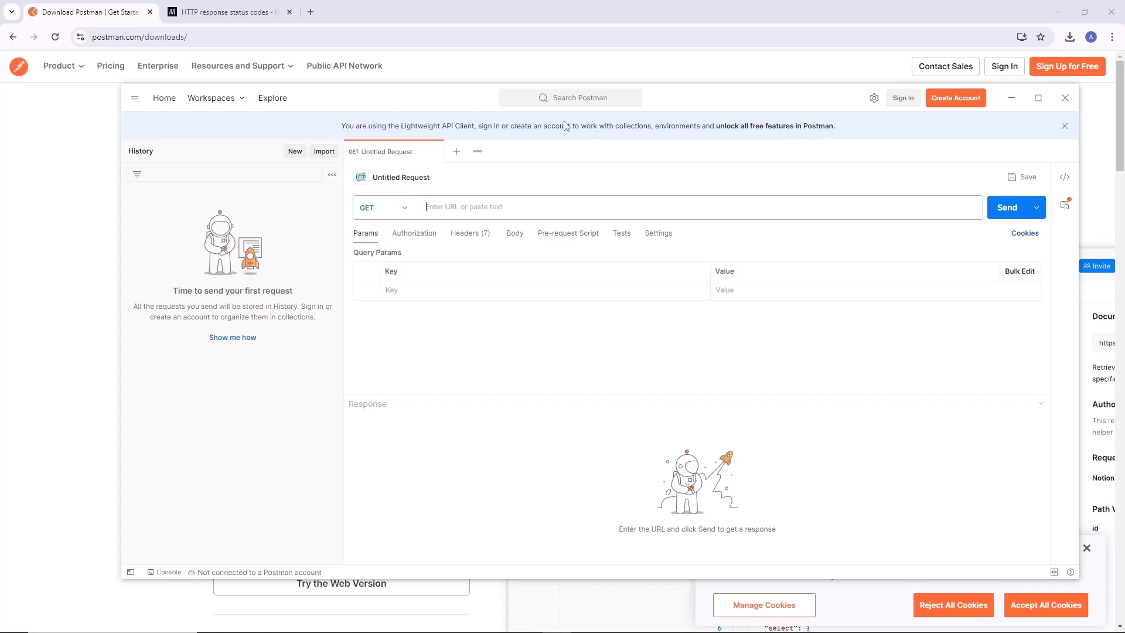
# Review the lightweight API client notice, the workspace sign-up information and the available settings options.
pyautogui.moveTo(342, 130); pyautogui.dragTo(854, 141)
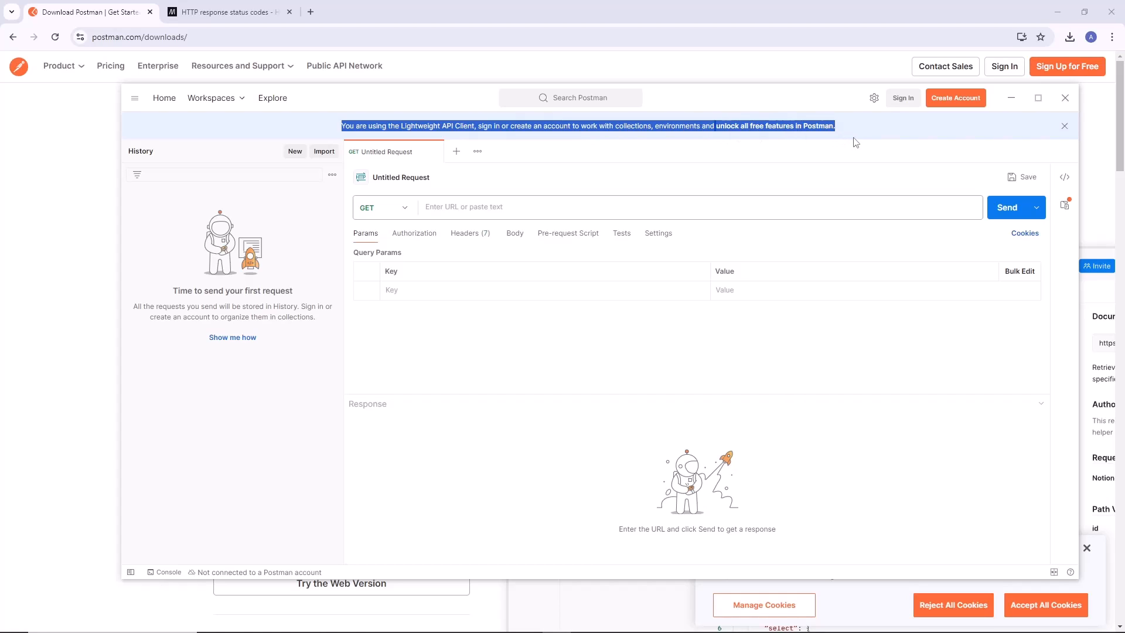
pyautogui.click(219, 100)
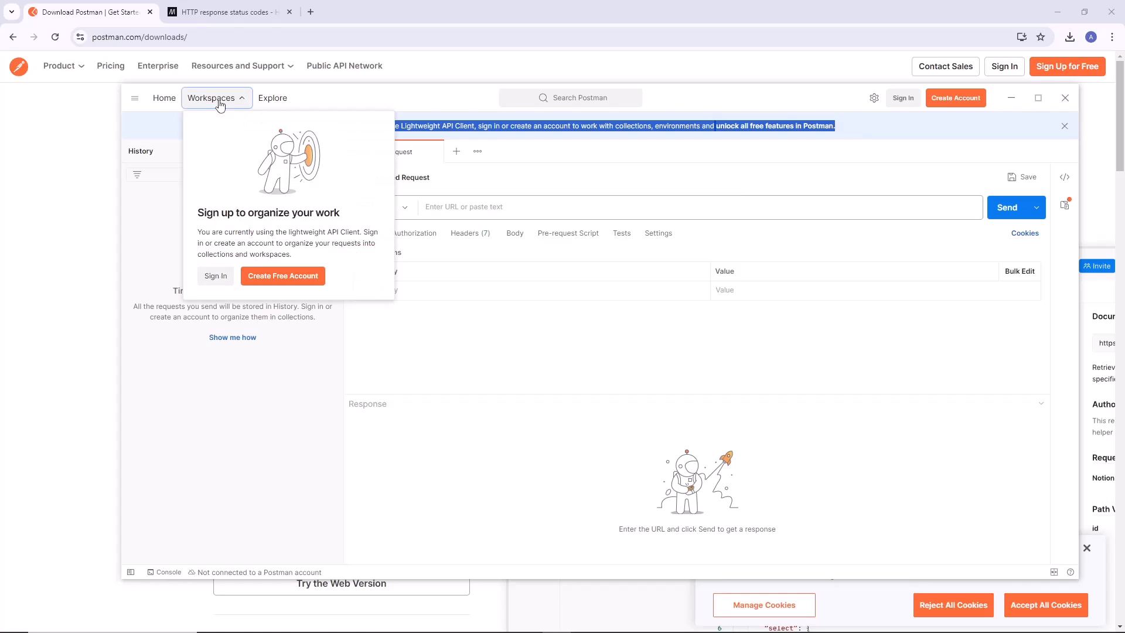
pyautogui.click(561, 337)
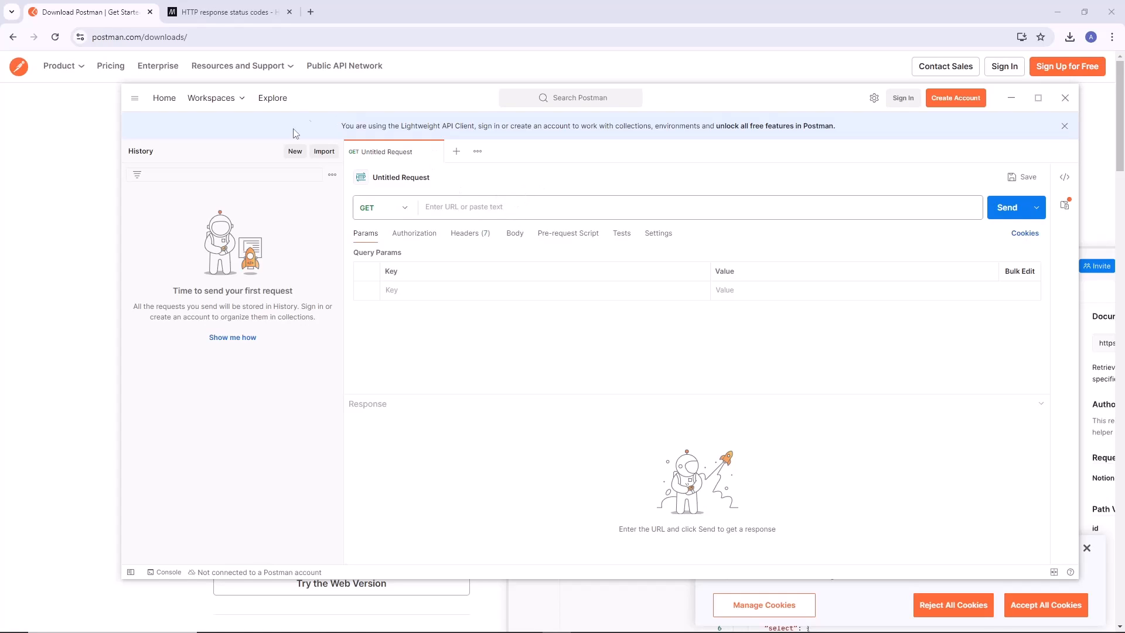
pyautogui.moveTo(402, 126); pyautogui.dragTo(504, 170)
pyautogui.click(518, 335)
pyautogui.click(874, 99)
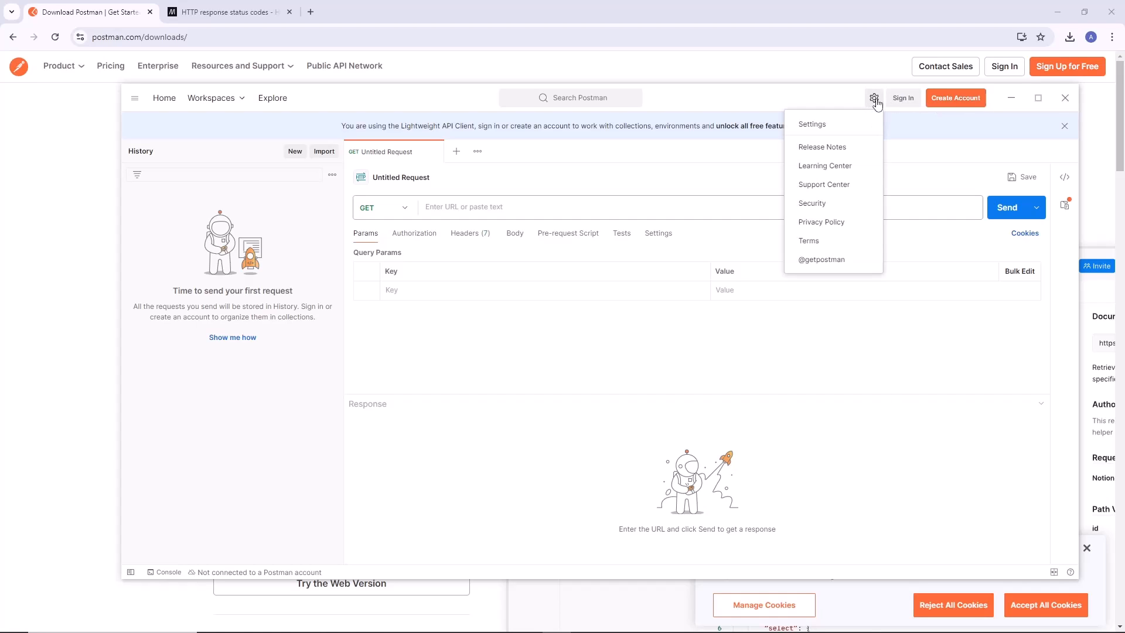
# Create a Postman account by signing up with Google in the browser, and allow the site to open the desktop app.
pyautogui.click(958, 102)
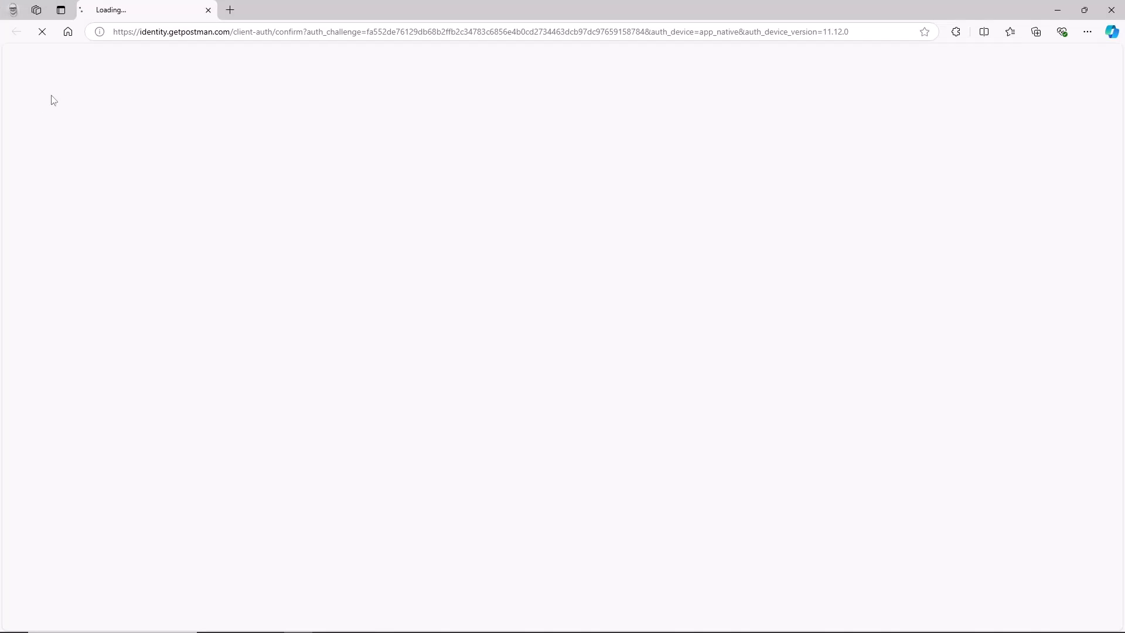
pyautogui.moveTo(0, 105); pyautogui.dragTo(387, 76)
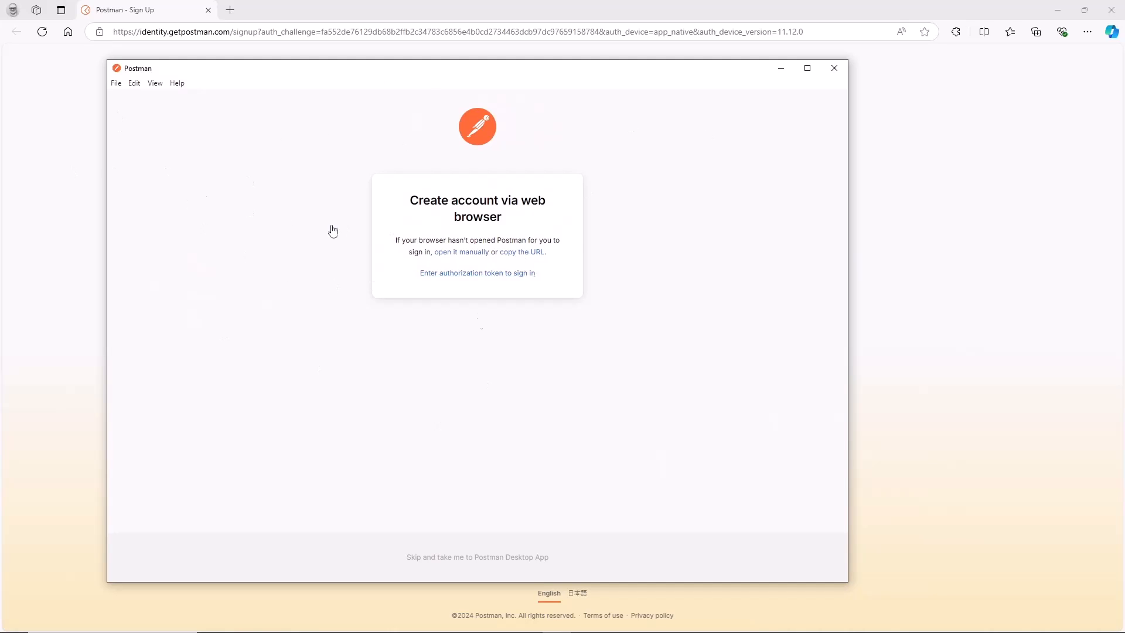
pyautogui.click(1003, 229)
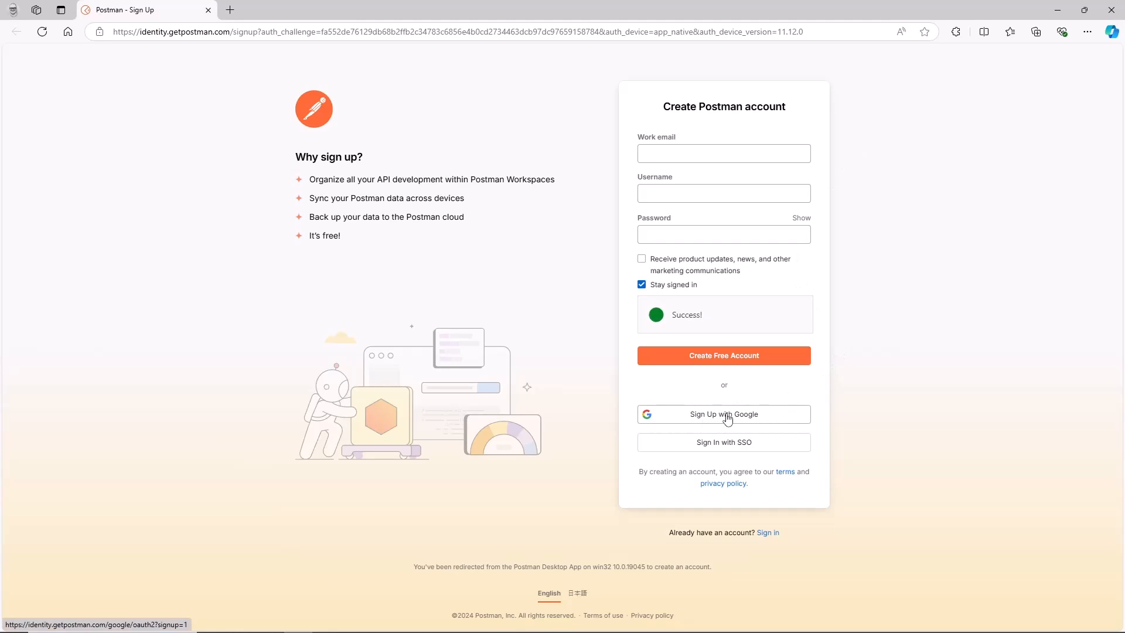
pyautogui.click(749, 419)
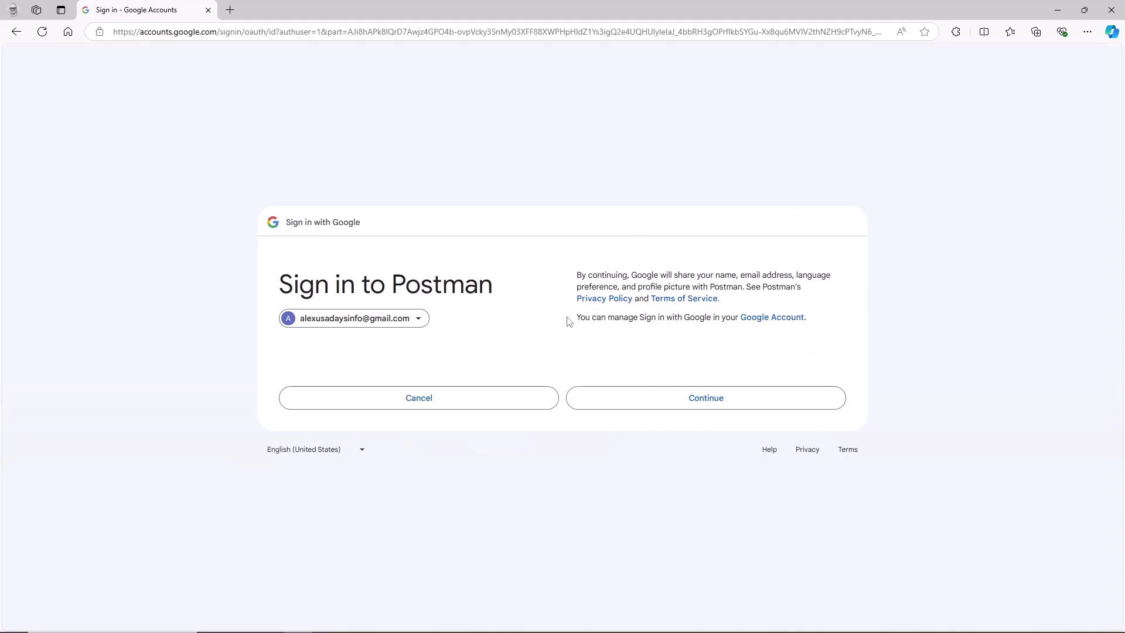
pyautogui.click(691, 410)
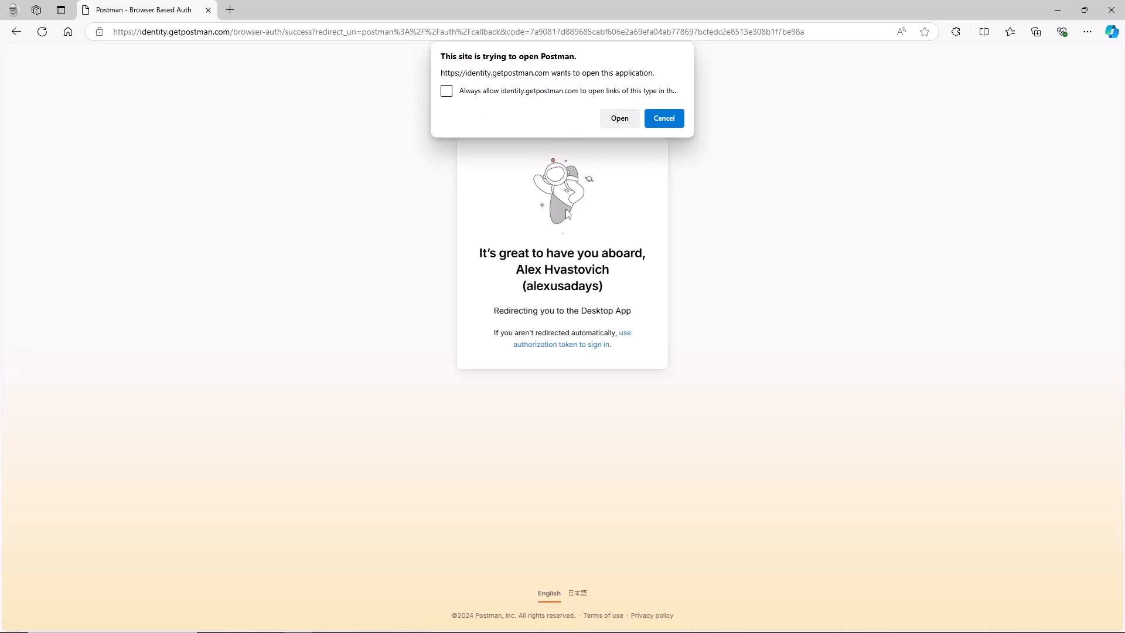
pyautogui.click(619, 118)
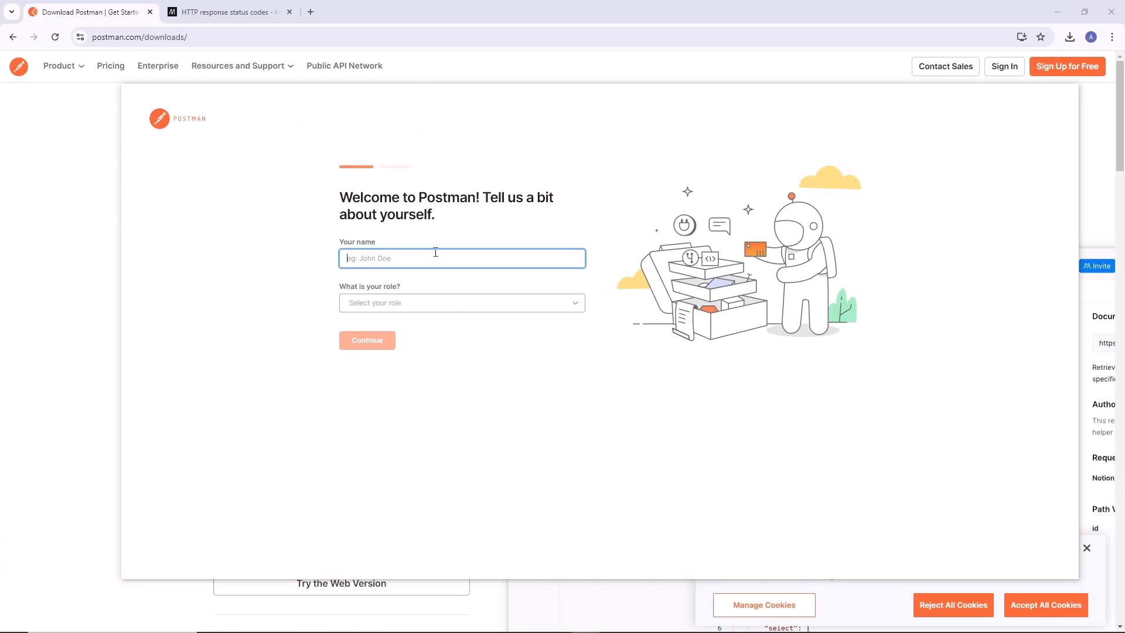
# Enter the account holder's name, choose the role Quality Engineer / Tester and continue to the workspace.
pyautogui.write('alexusadays')
pyautogui.click(499, 304)
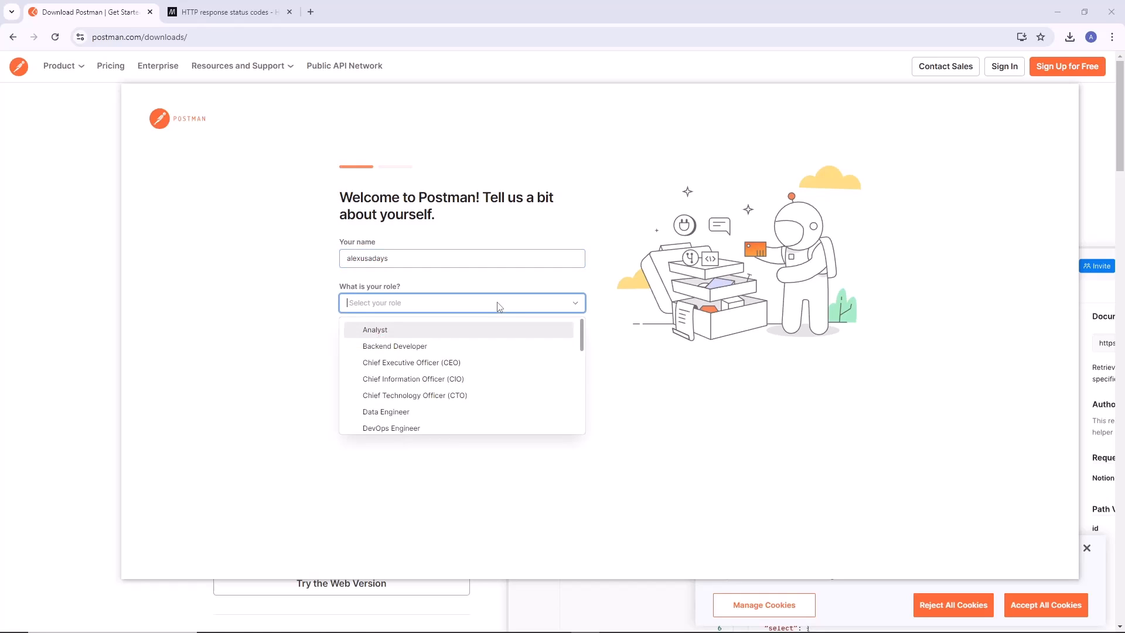
pyautogui.write('qa')
pyautogui.press('BackSpace')
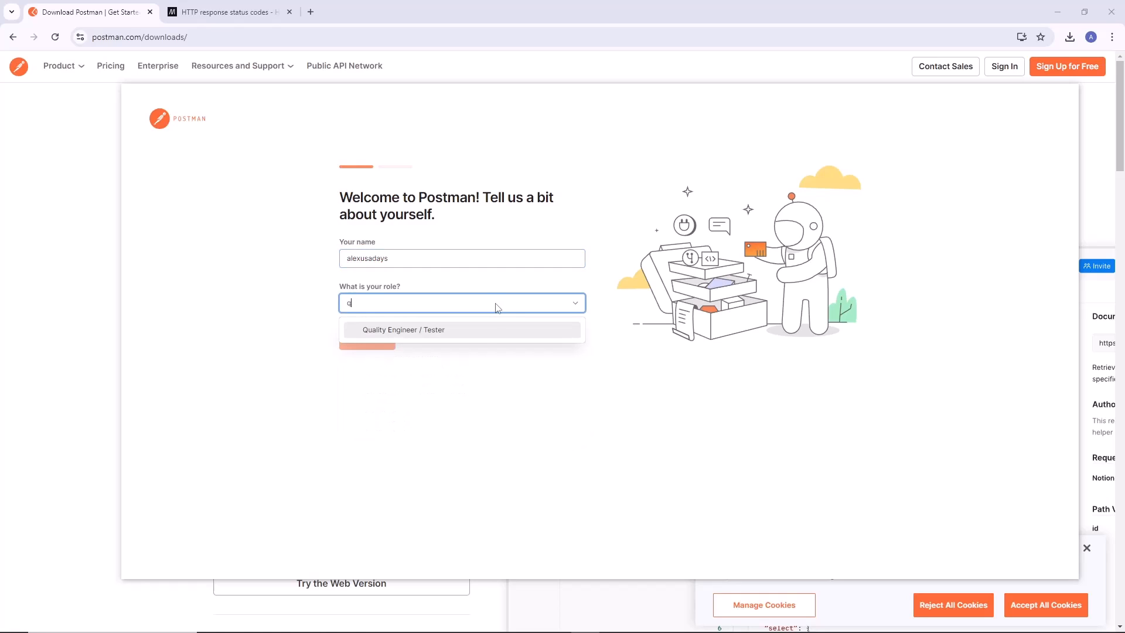
pyautogui.click(456, 329)
pyautogui.click(379, 342)
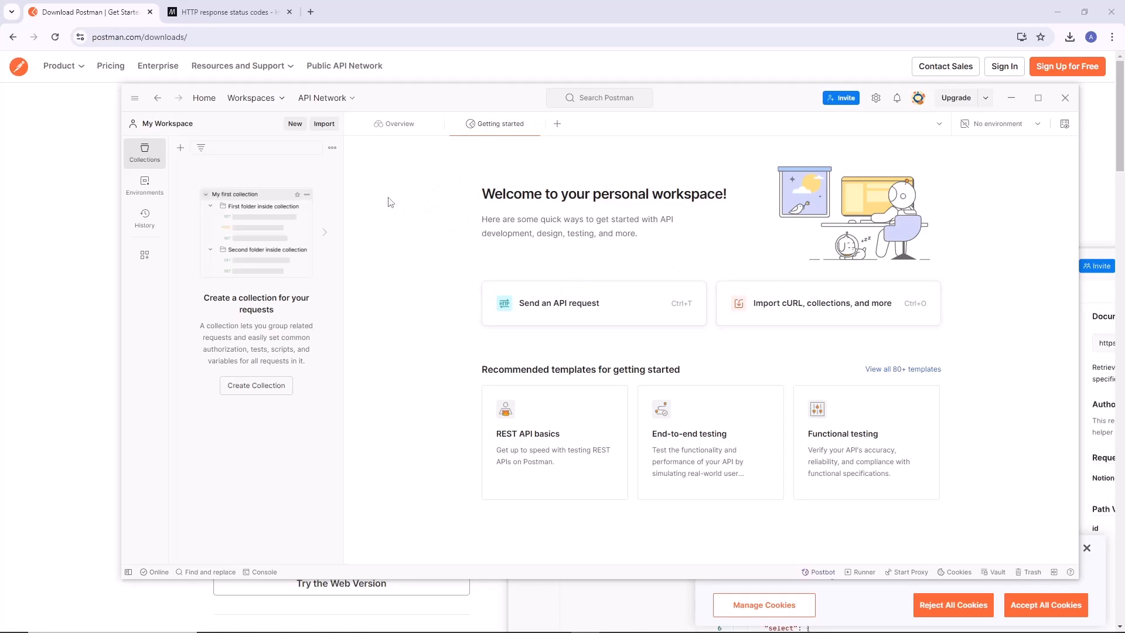
# Look through the home page, the directory of all workspaces and the collection templates on offer.
pyautogui.click(211, 101)
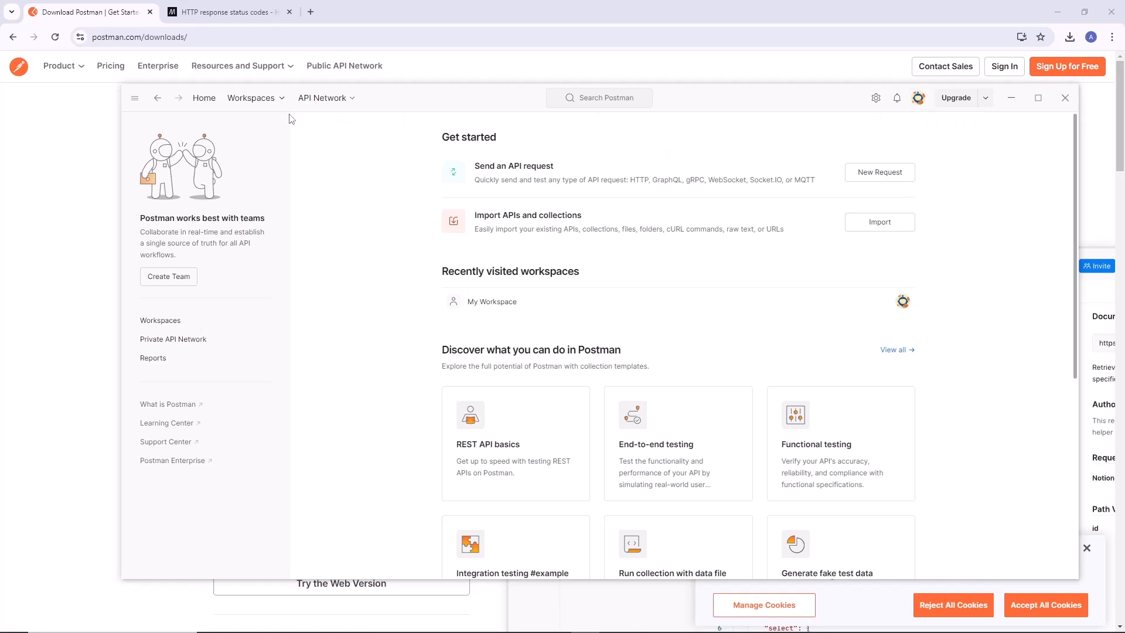
pyautogui.click(281, 101)
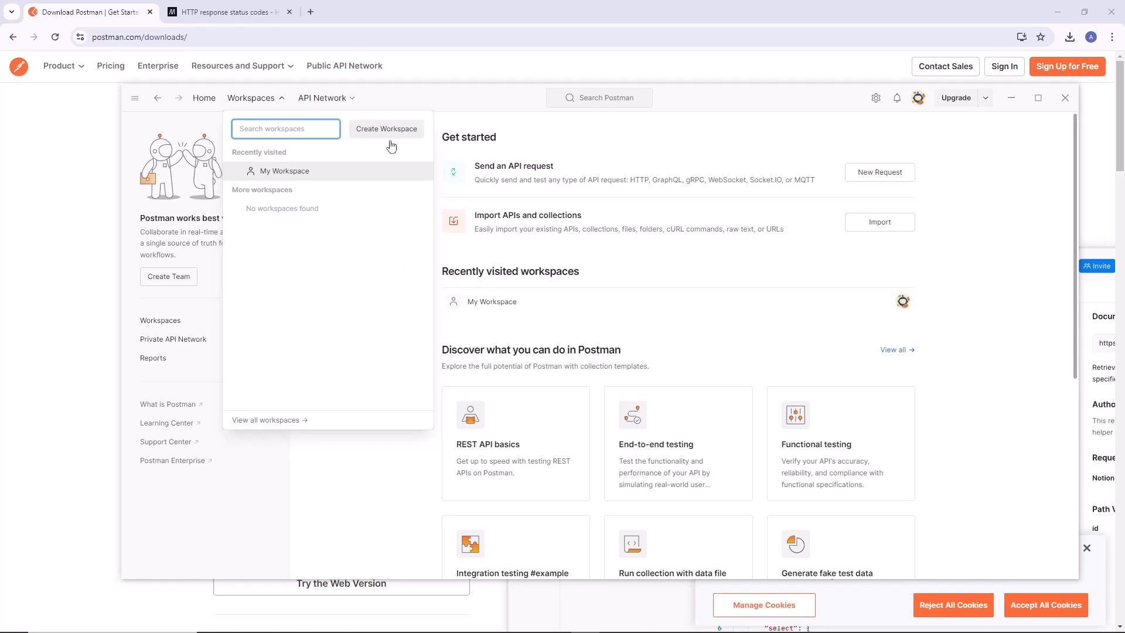
pyautogui.click(325, 425)
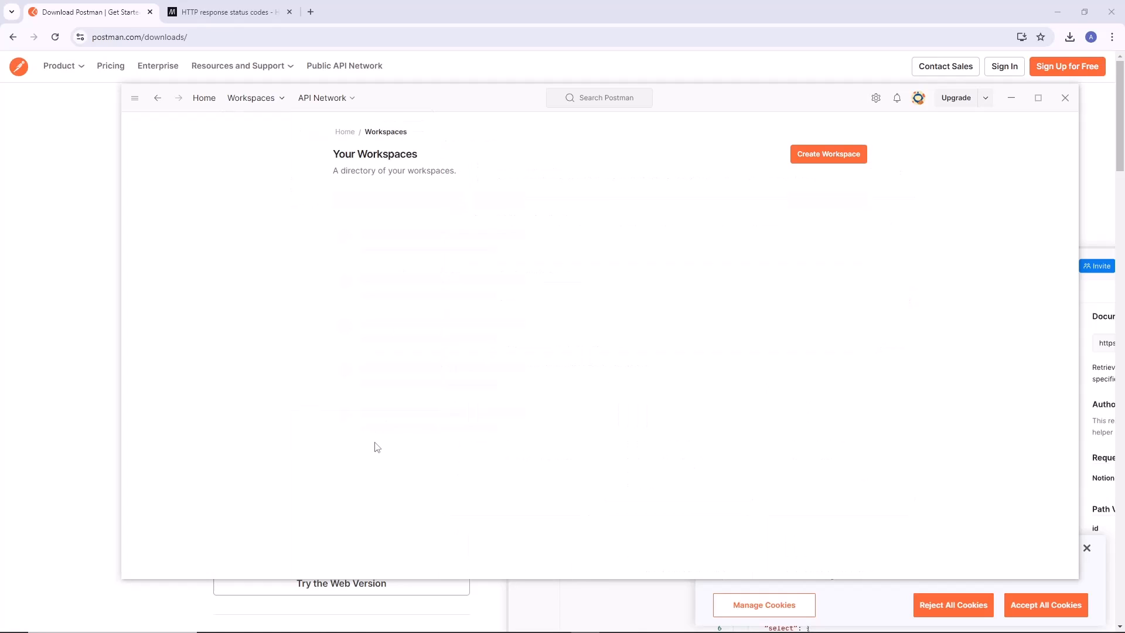
pyautogui.click(205, 98)
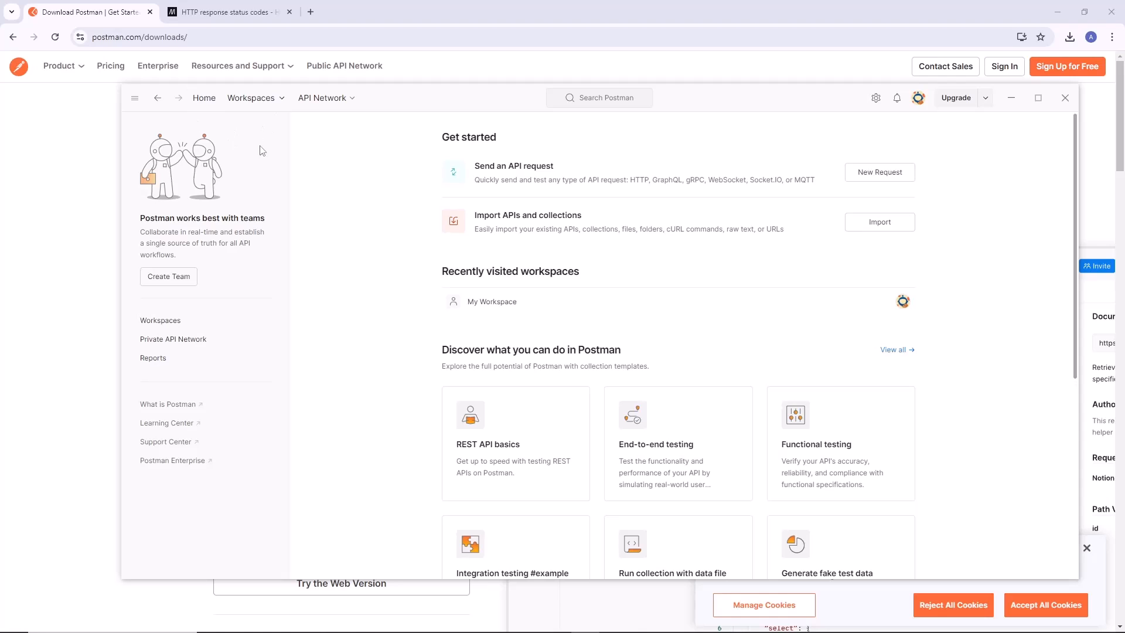
pyautogui.scroll(-2, 402, 359)
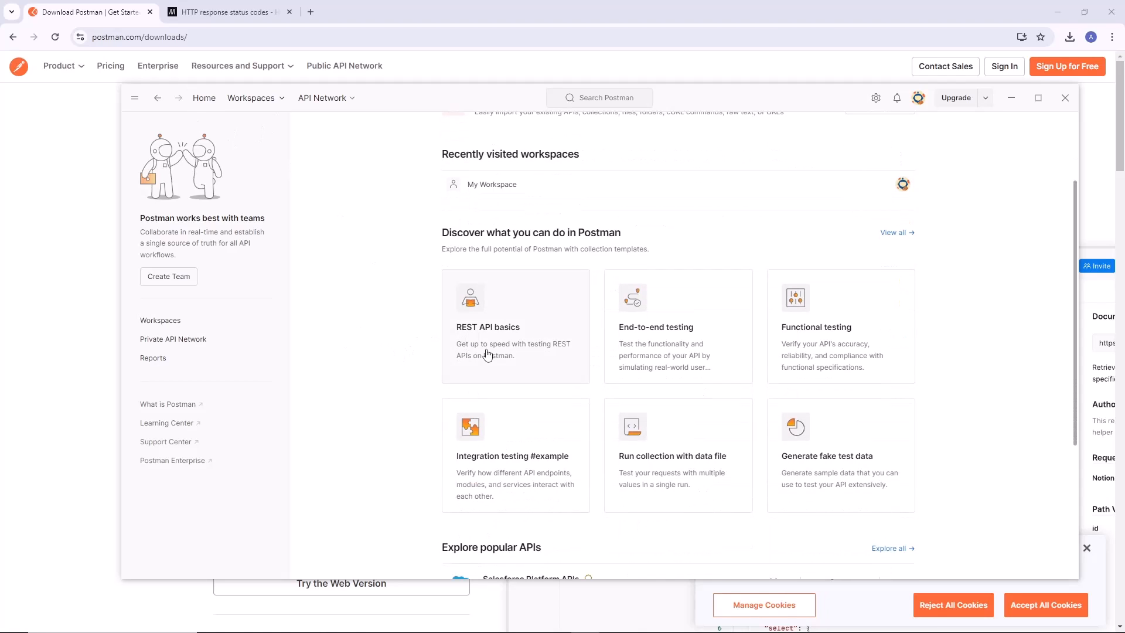
pyautogui.scroll(2, 518, 375)
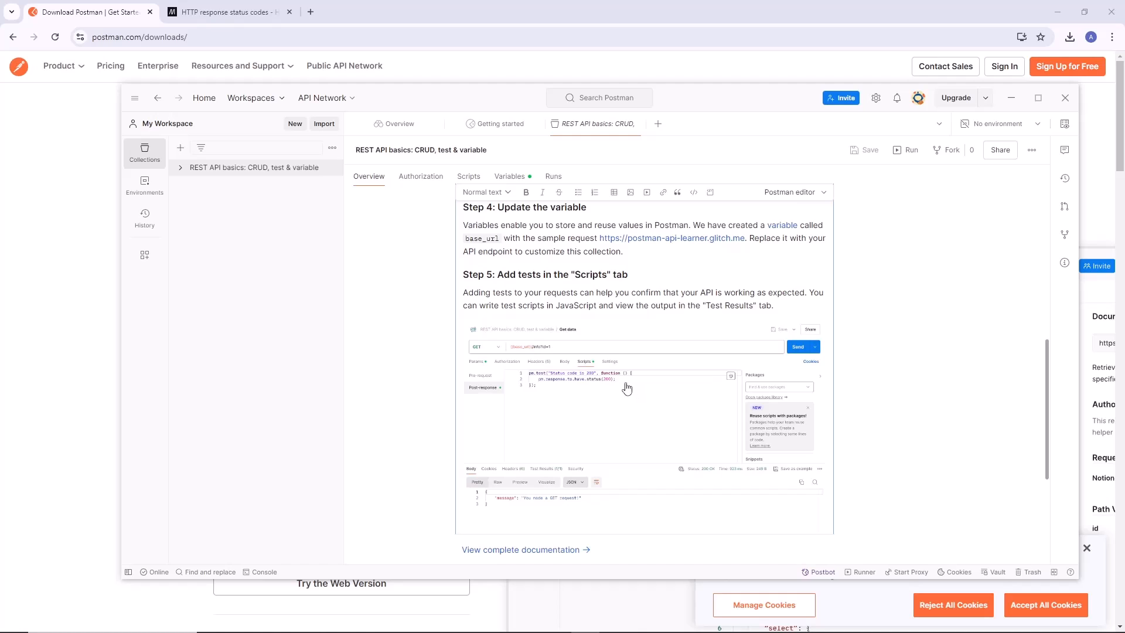
# Read the overview of the REST API basics collection, including its usage steps, pro tips and related templates.
pyautogui.scroll(-5, 592, 387)
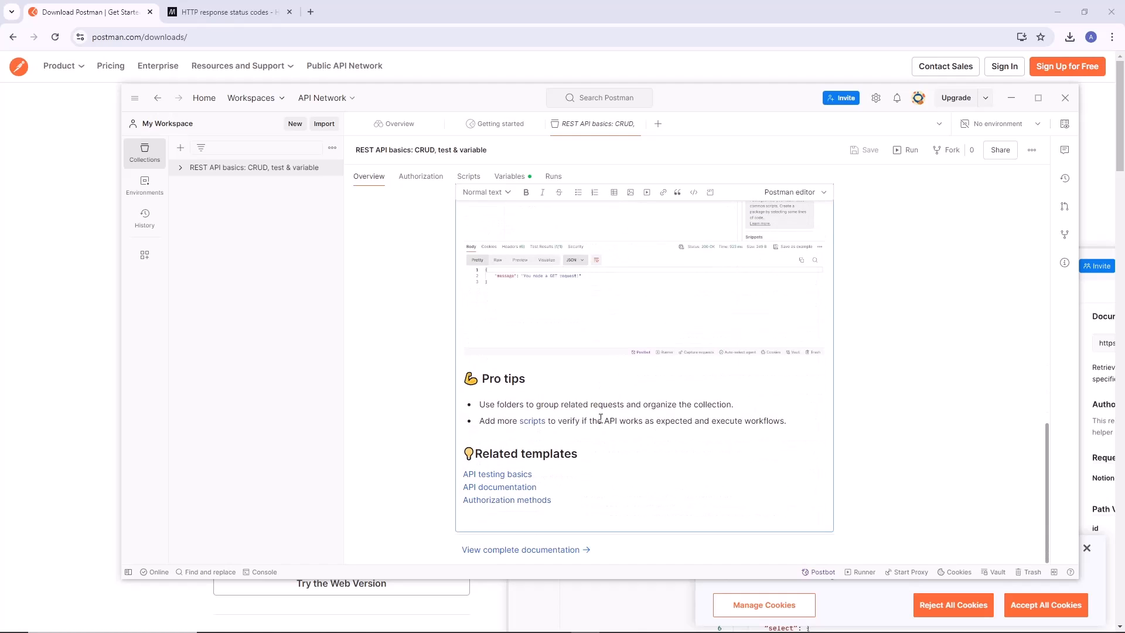
pyautogui.scroll(15, 599, 414)
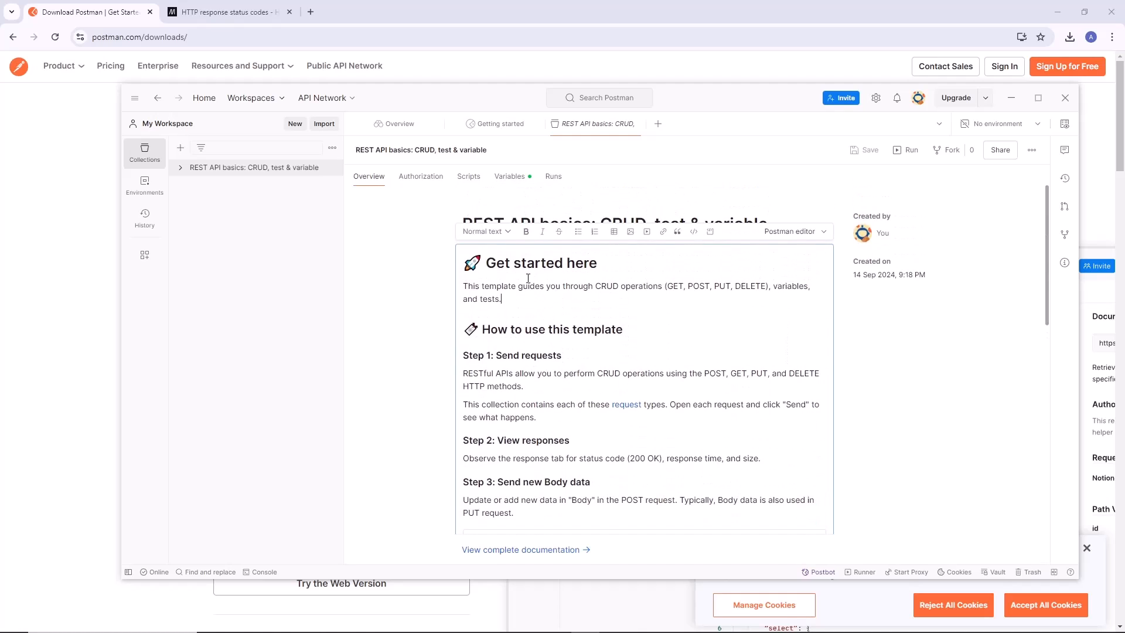
pyautogui.click(412, 251)
pyautogui.moveTo(605, 223); pyautogui.dragTo(640, 224)
pyautogui.click(620, 225)
pyautogui.click(633, 227)
pyautogui.click(419, 245)
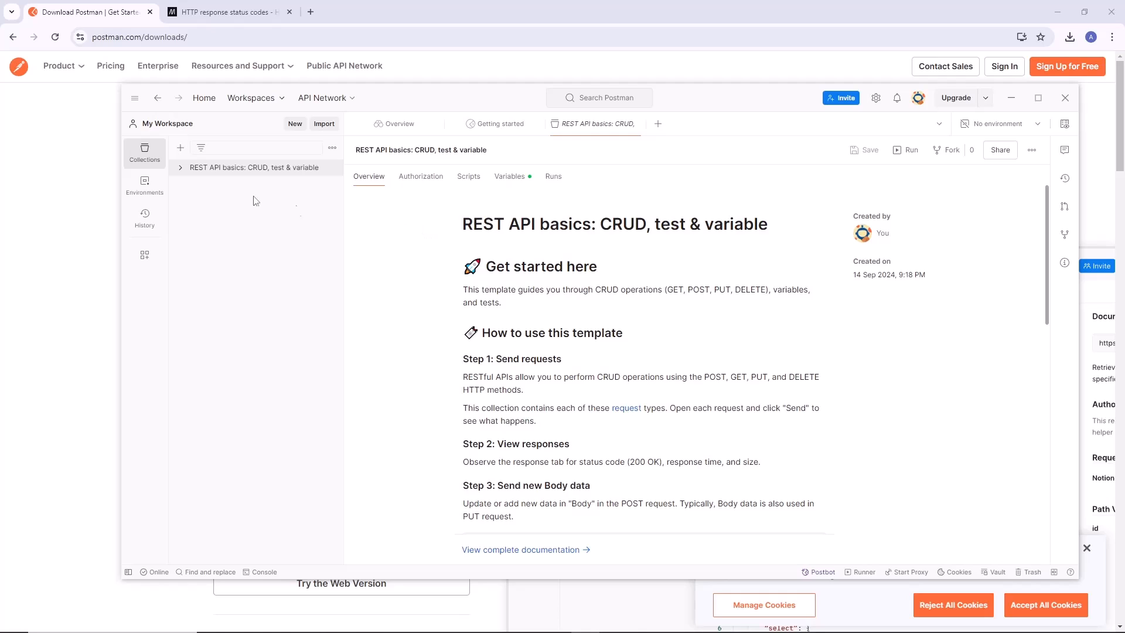
# Expand the REST API basics collection and open its Get data request.
pyautogui.click(181, 169)
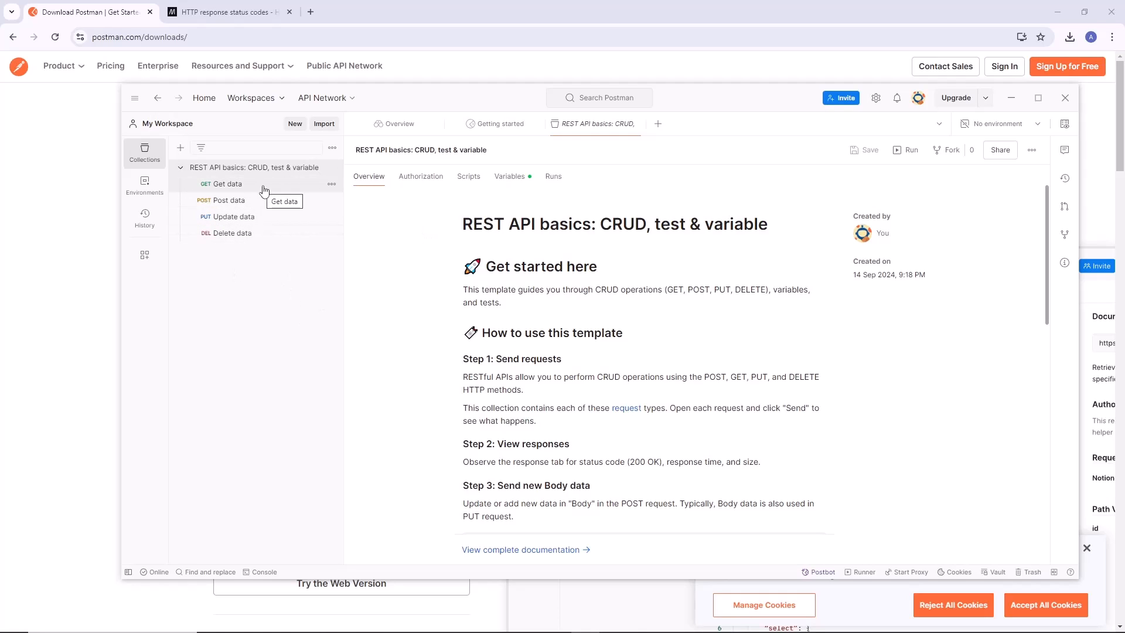
pyautogui.click(184, 169)
pyautogui.click(184, 169)
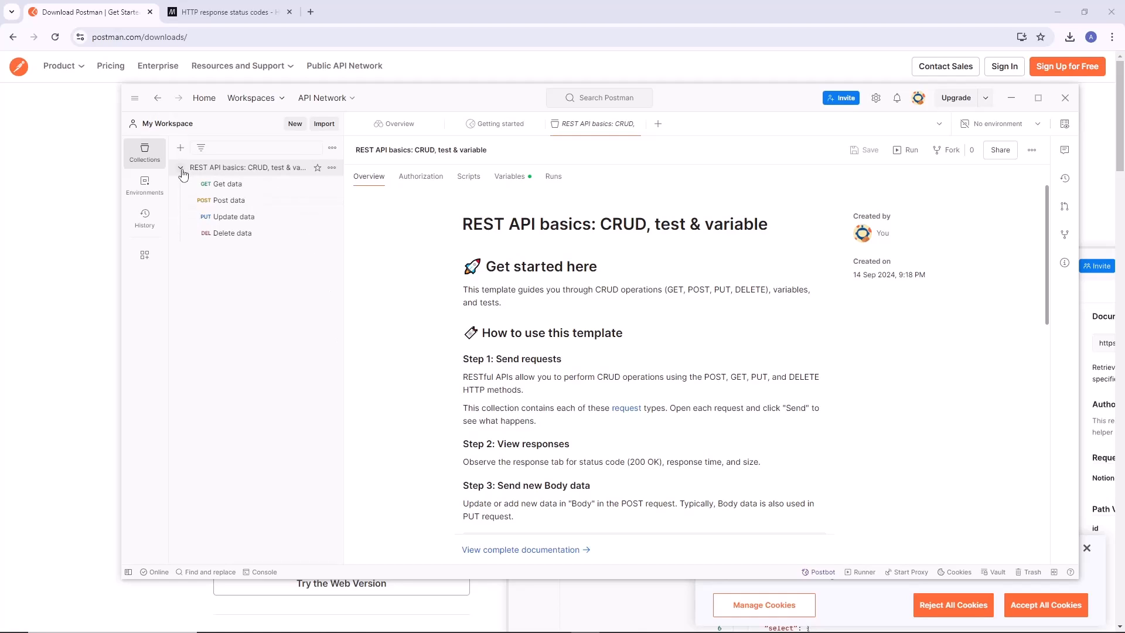
pyautogui.click(217, 184)
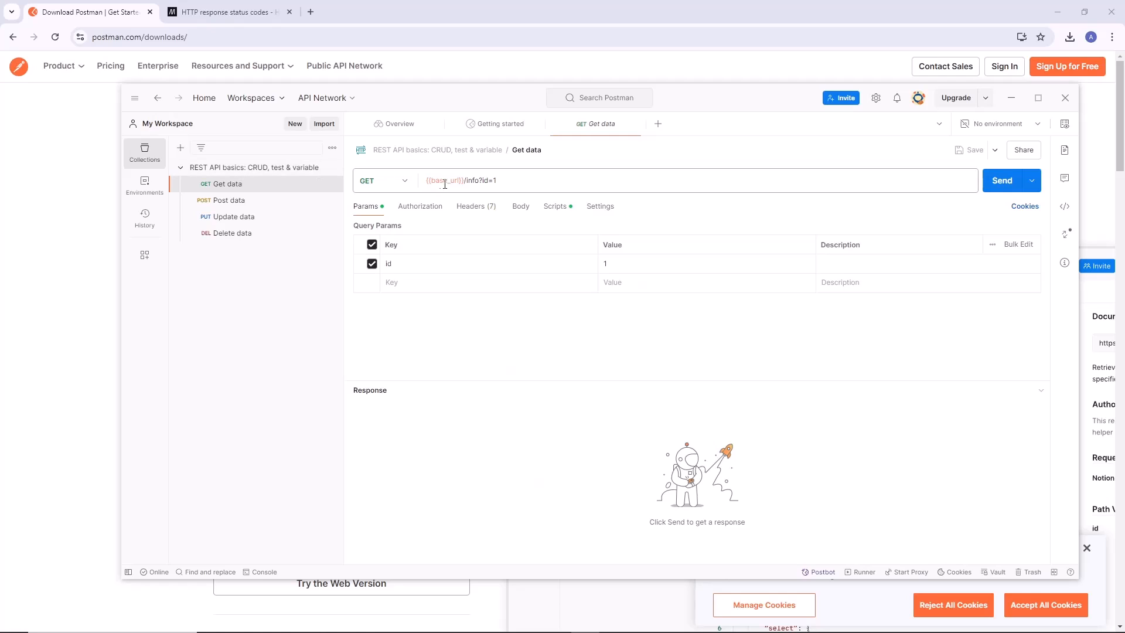
# Examine the Get data request's URL and the base_url variable in it, including its value and the set-as-variable options.
pyautogui.click(359, 182)
pyautogui.click(422, 180)
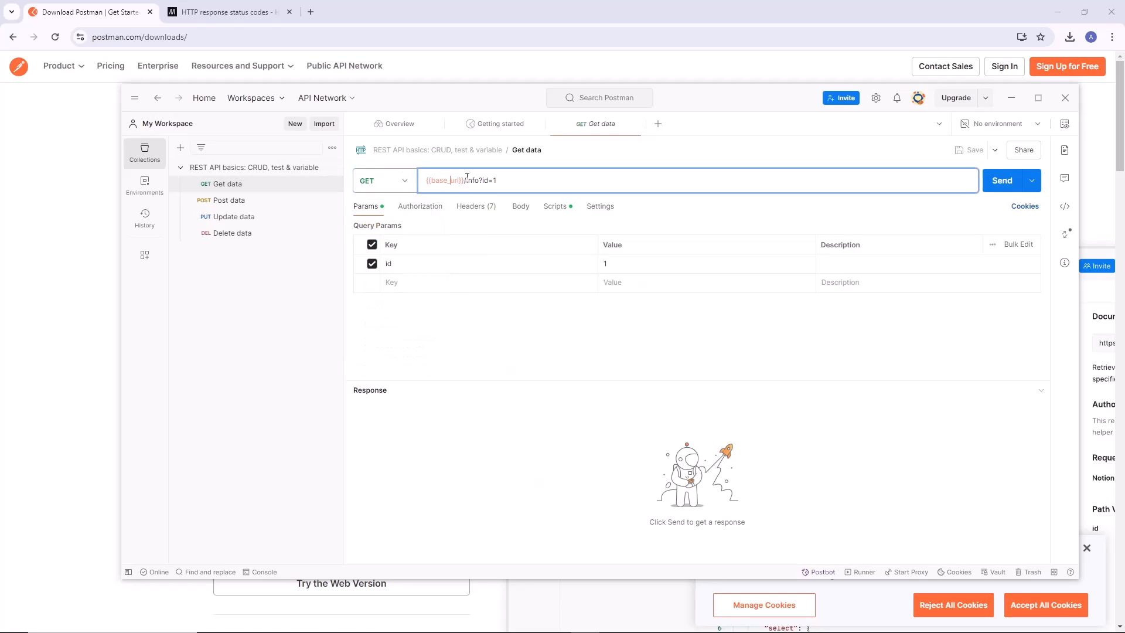
pyautogui.moveTo(535, 179); pyautogui.dragTo(423, 182)
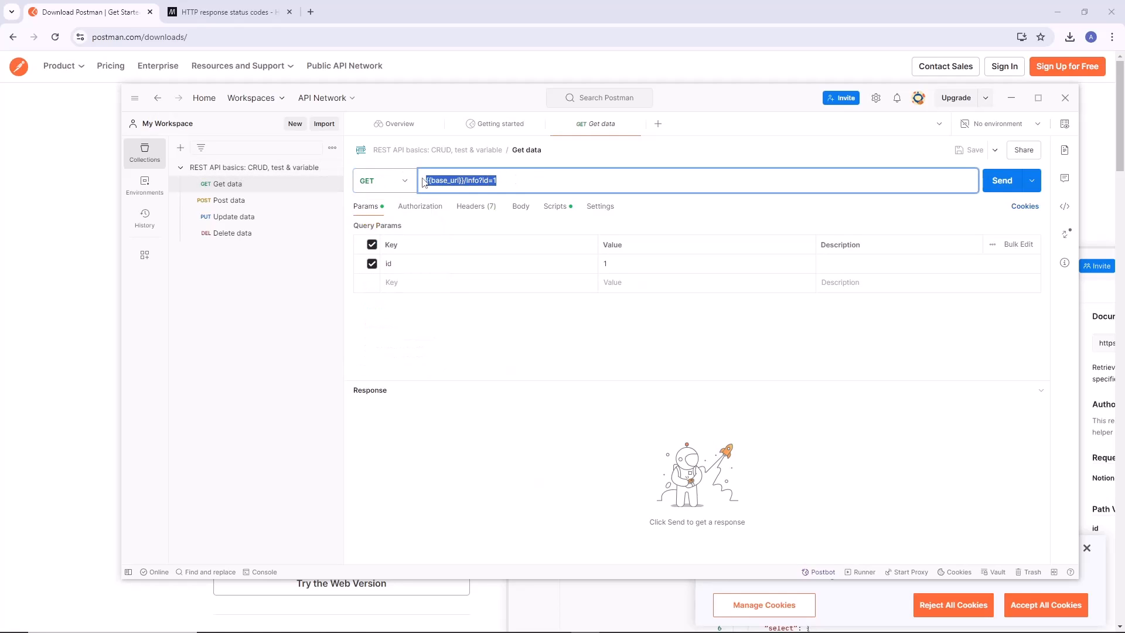
pyautogui.doubleClick(444, 181)
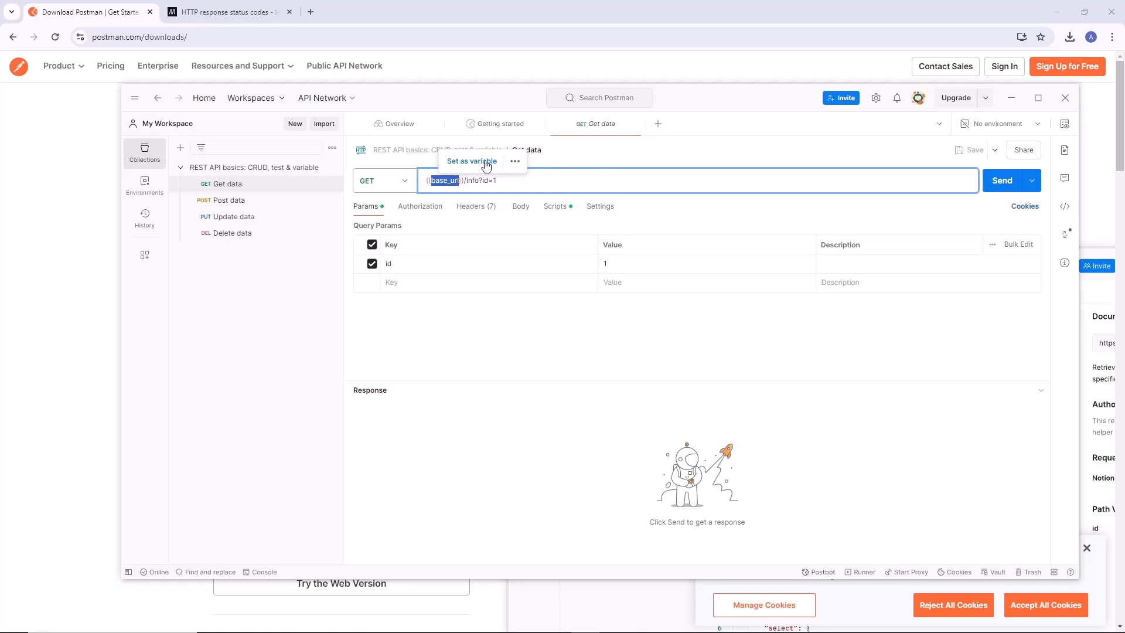
pyautogui.click(515, 162)
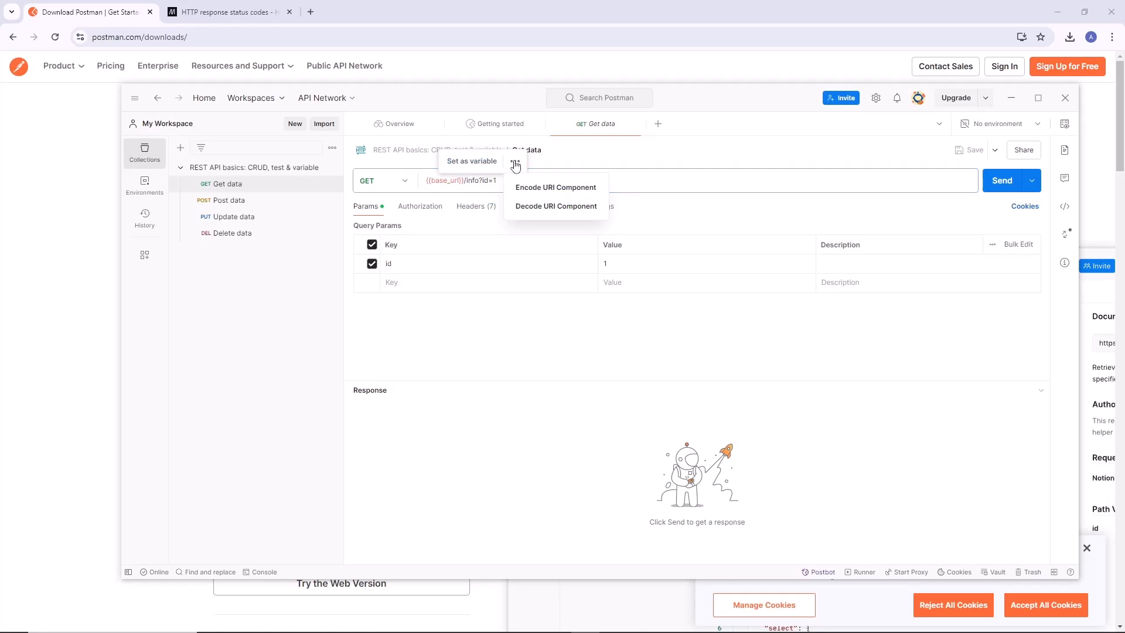
pyautogui.click(459, 162)
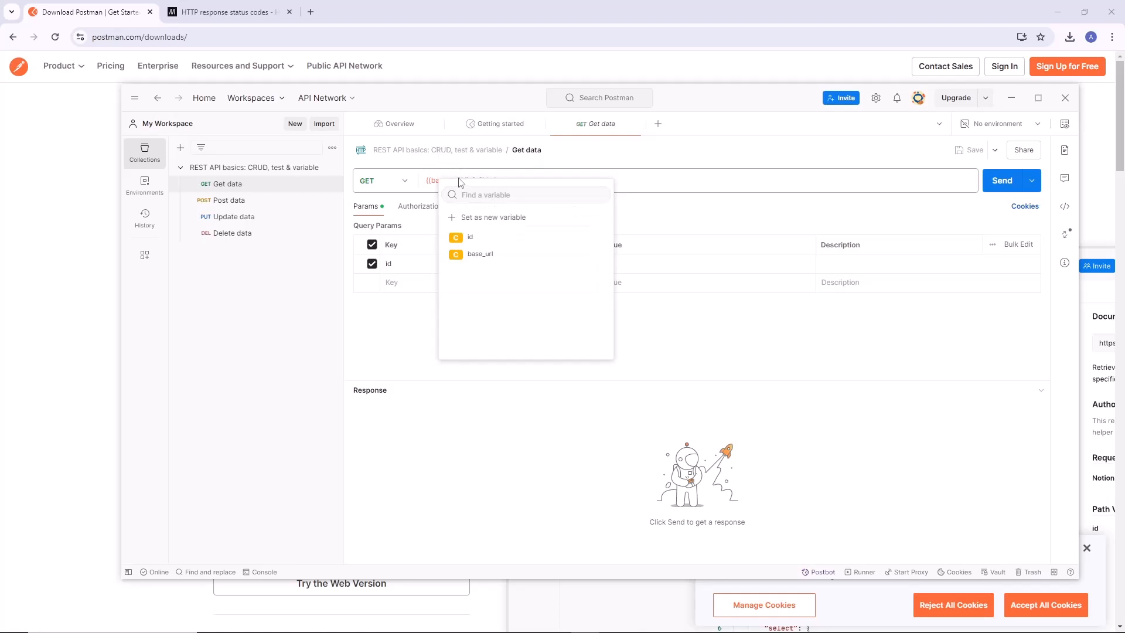
pyautogui.click(623, 179)
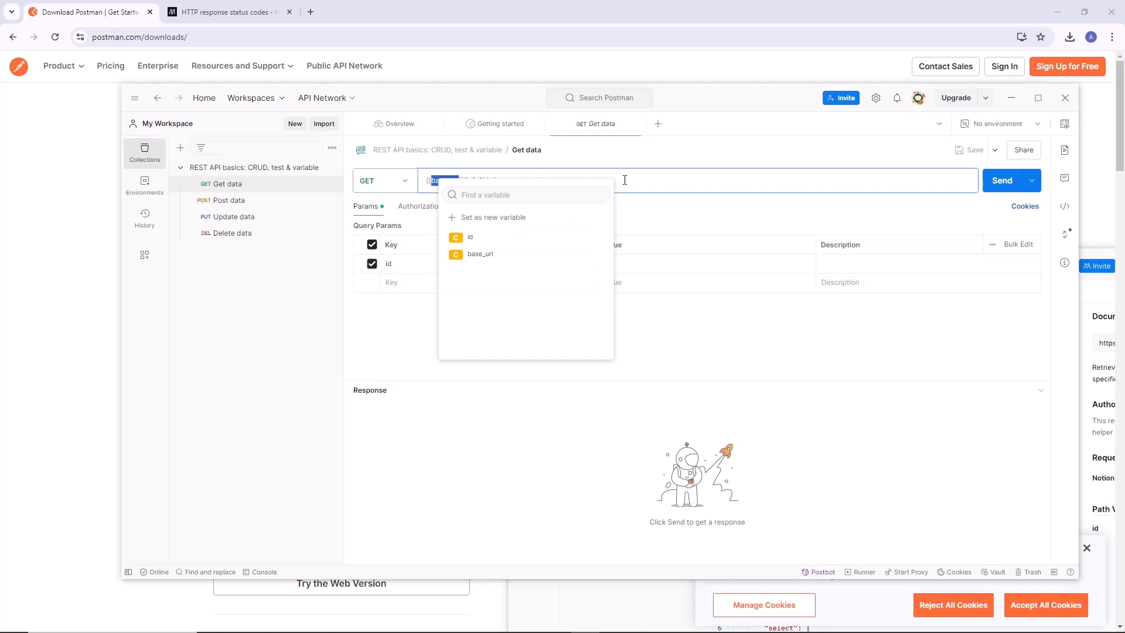
pyautogui.click(503, 396)
pyautogui.doubleClick(448, 182)
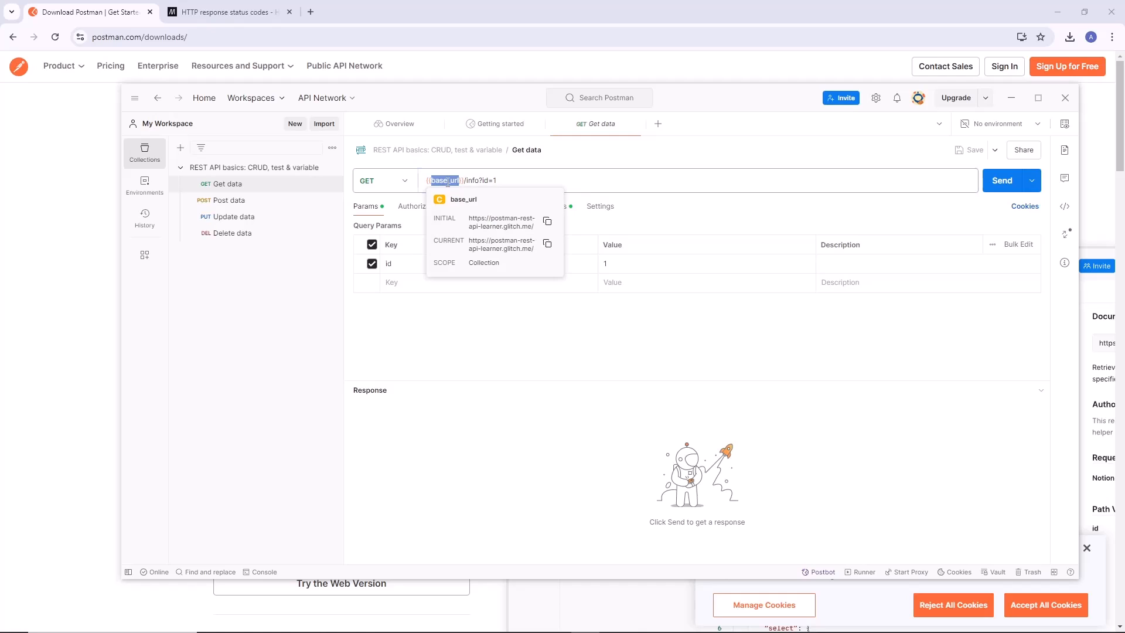
pyautogui.click(433, 177)
pyautogui.moveTo(427, 181); pyautogui.dragTo(468, 181)
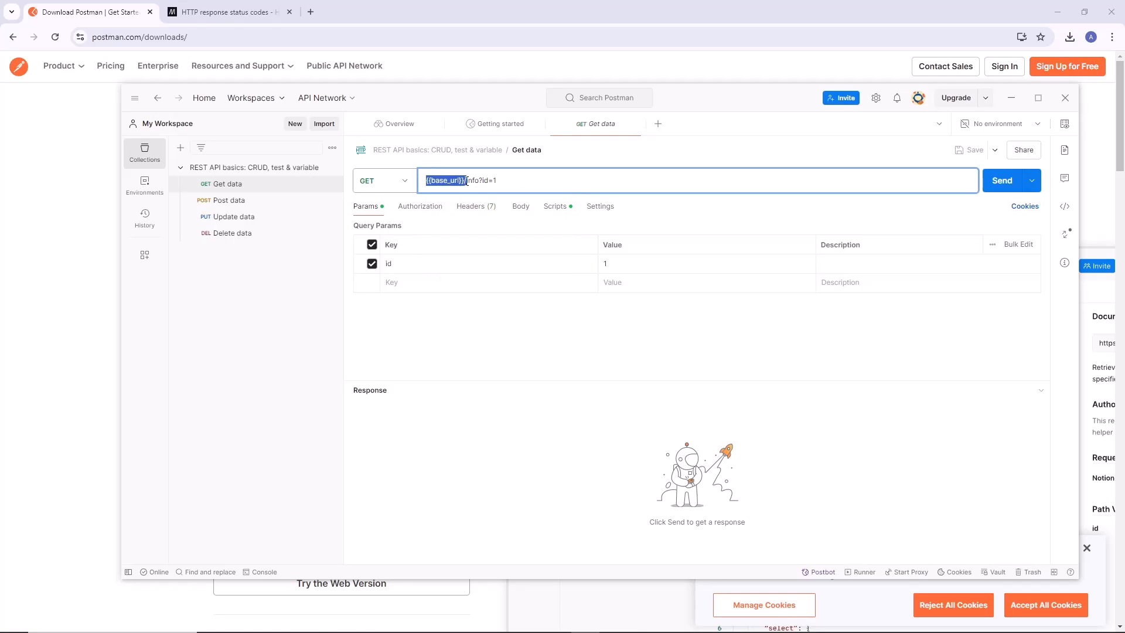
# Open the REST API basics collection and review its authorization, scripts and variables, checking the initial and current values of base_url.
pyautogui.click(247, 170)
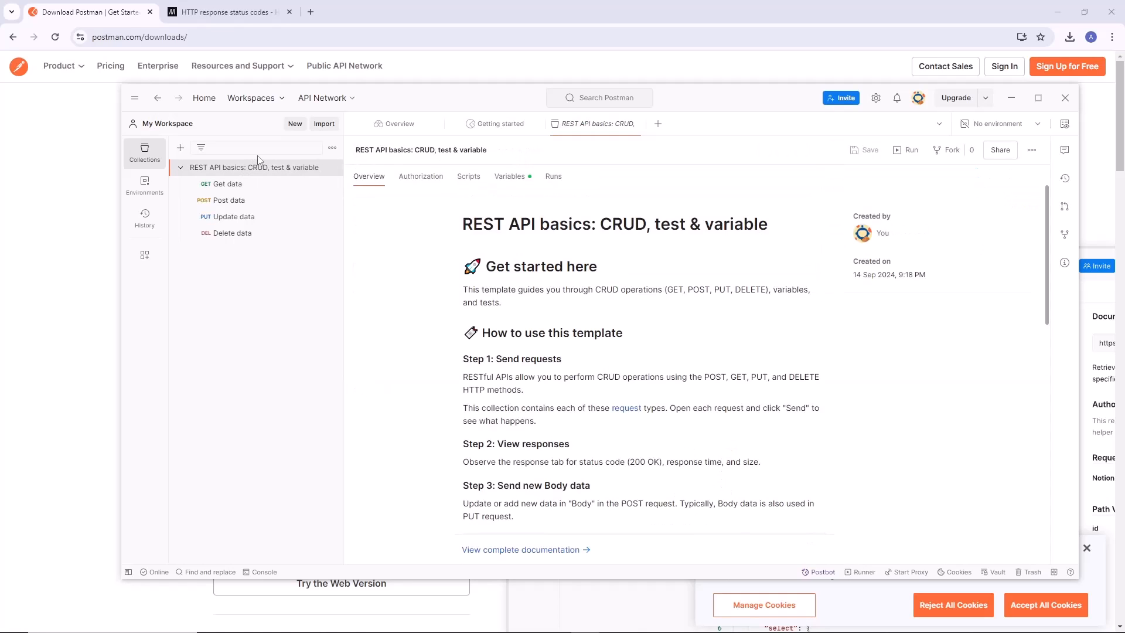
pyautogui.click(417, 178)
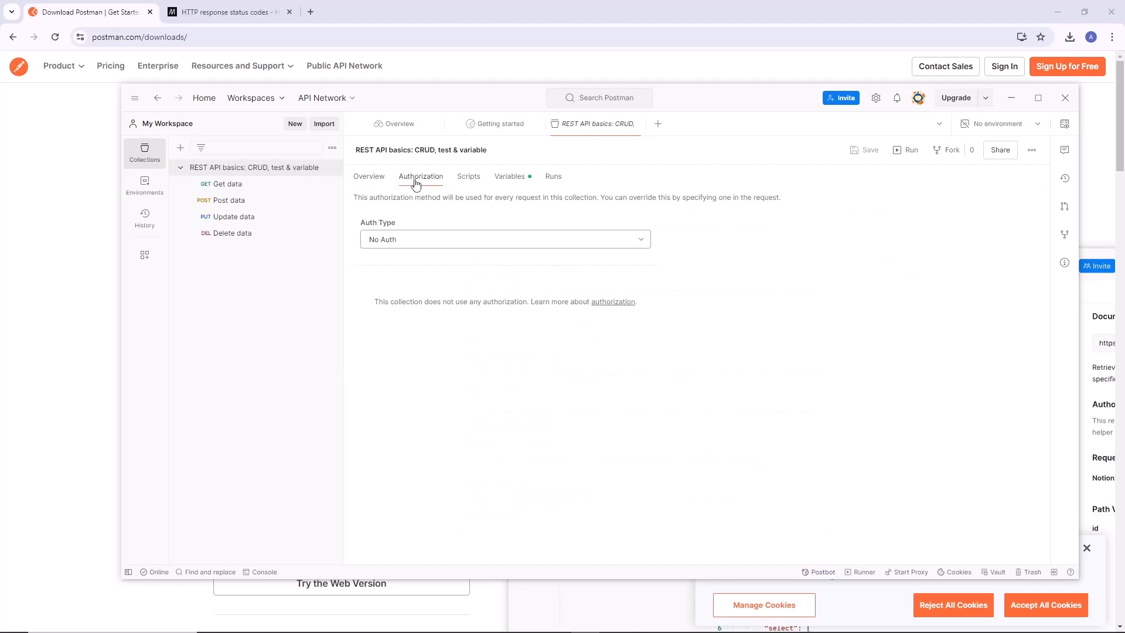
pyautogui.click(467, 178)
pyautogui.click(510, 178)
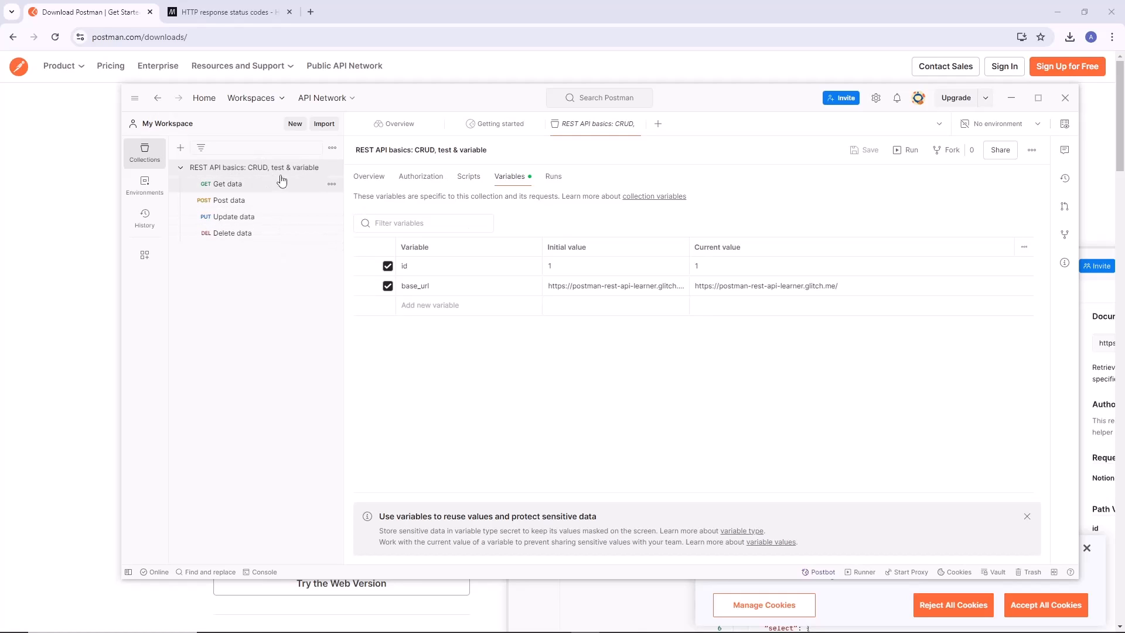
pyautogui.click(400, 288)
pyautogui.doubleClick(413, 286)
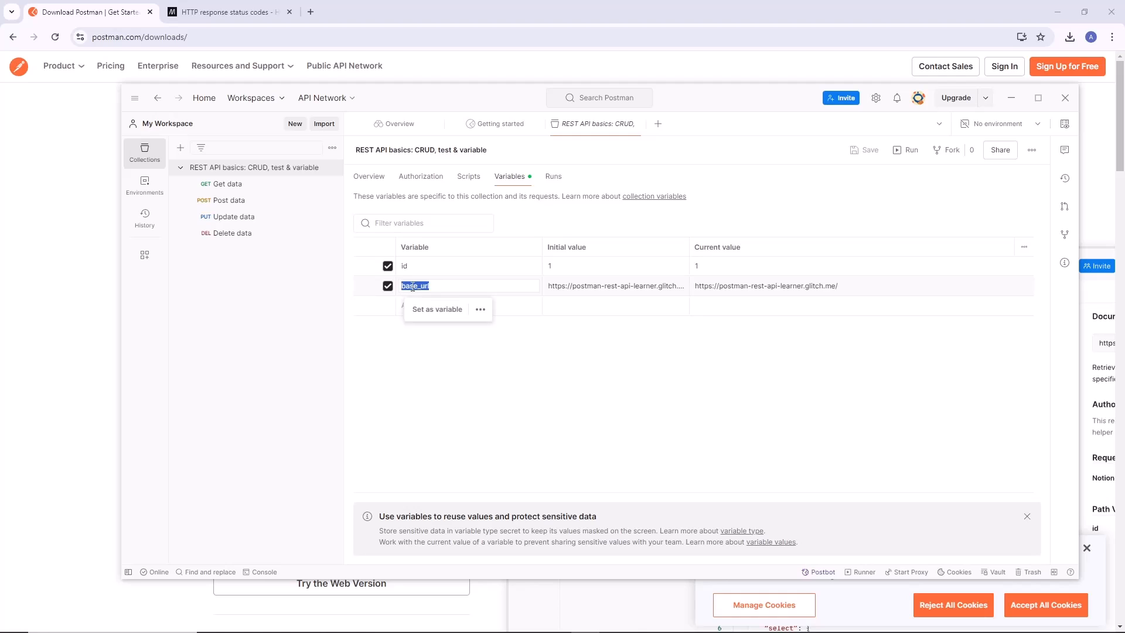
pyautogui.doubleClick(574, 287)
pyautogui.click(711, 284)
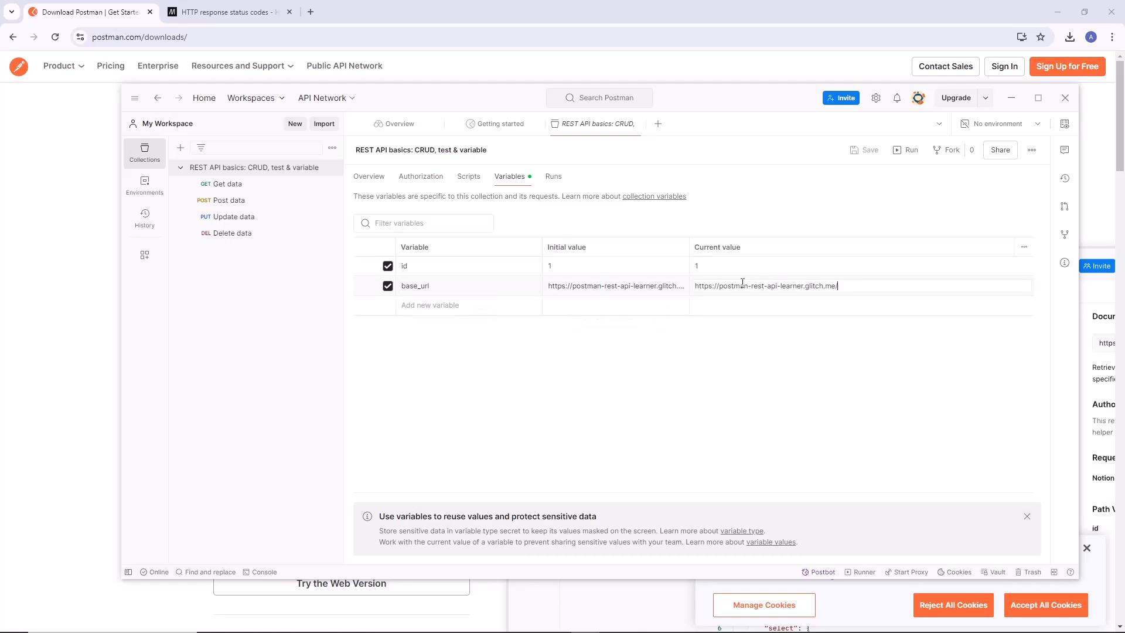
pyautogui.moveTo(832, 287); pyautogui.dragTo(695, 293)
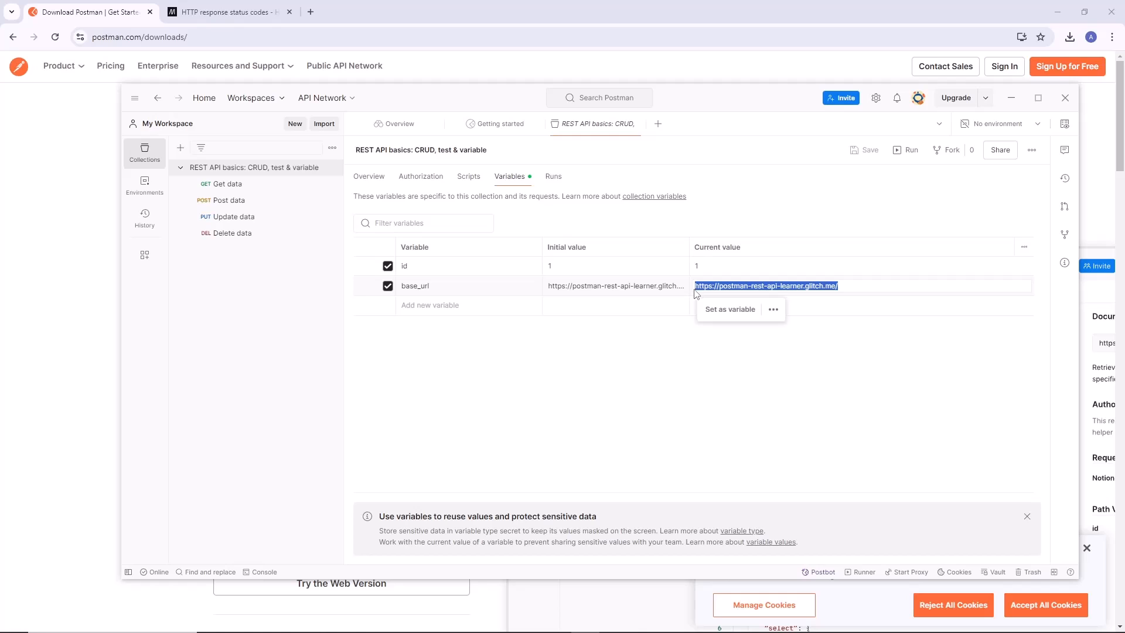
# Return to the Get data request and examine how its URL combines the base_url variable, the info path and the id query parameter.
pyautogui.click(227, 184)
pyautogui.moveTo(454, 182)
pyautogui.moveTo(456, 182); pyautogui.dragTo(428, 180)
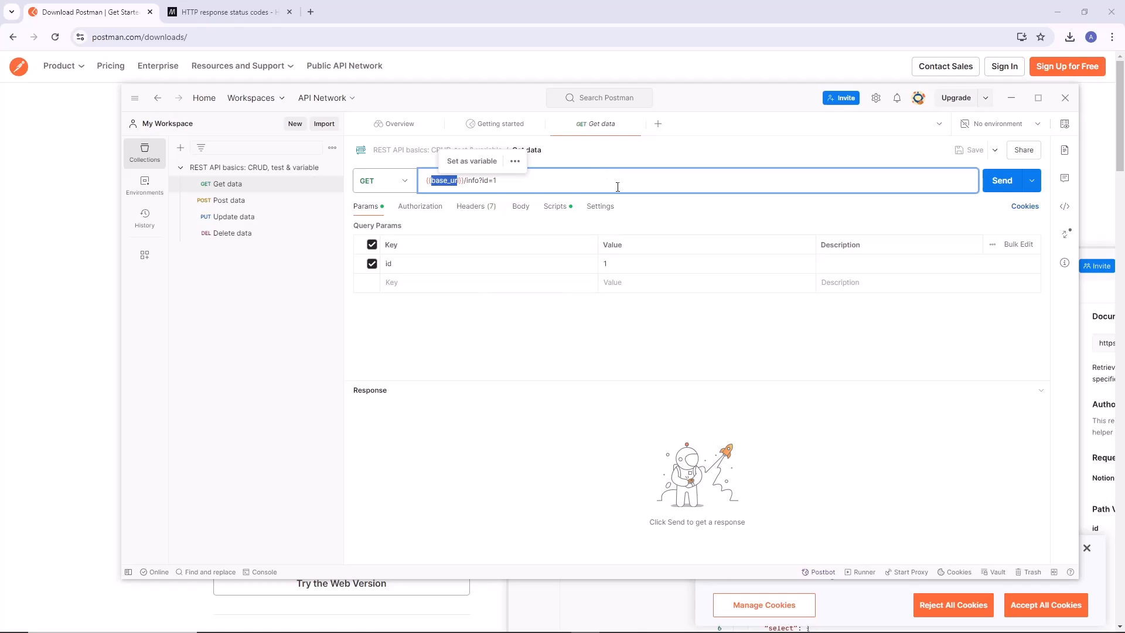
pyautogui.click(616, 186)
pyautogui.moveTo(515, 181); pyautogui.dragTo(435, 181)
pyautogui.click(436, 181)
pyautogui.doubleClick(431, 182)
pyautogui.click(489, 356)
pyautogui.moveTo(426, 180); pyautogui.dragTo(482, 181)
pyautogui.click(495, 182)
pyautogui.click(519, 184)
pyautogui.click(488, 340)
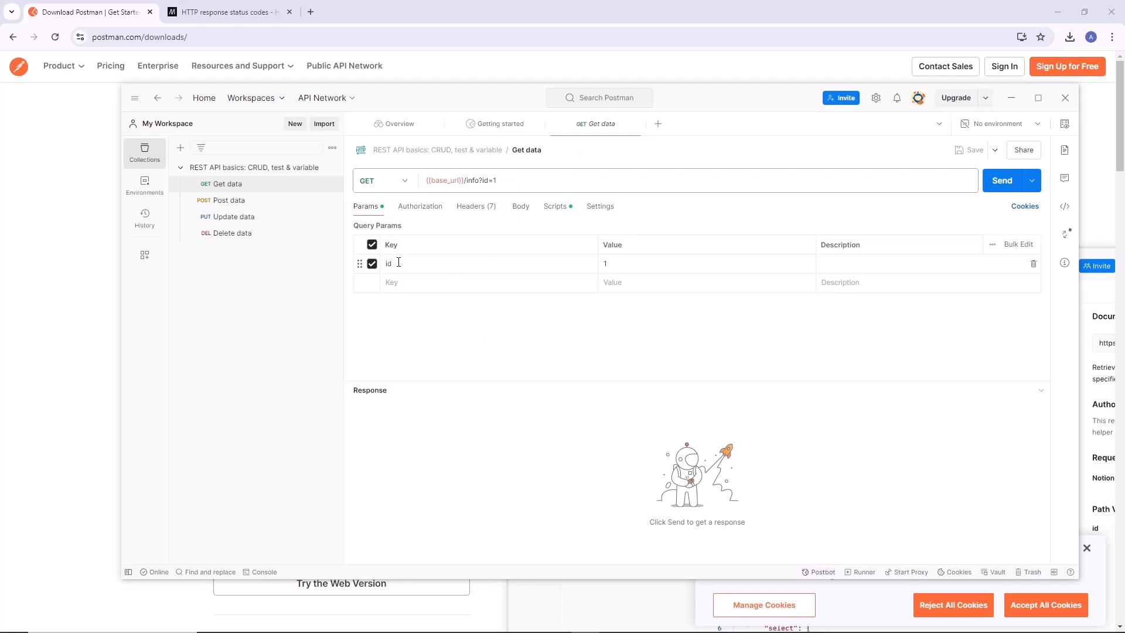
pyautogui.moveTo(483, 182); pyautogui.dragTo(482, 181)
pyautogui.click(525, 321)
# Set the id query parameter's value to 2 and check the end of the request URL.
pyautogui.click(404, 263)
pyautogui.click(619, 265)
pyautogui.press('BackSpace')
pyautogui.write('2')
pyautogui.moveTo(492, 181); pyautogui.dragTo(497, 181)
pyautogui.click(503, 182)
# Restore the id query parameter's value to 1.
pyautogui.click(605, 264)
pyautogui.moveTo(612, 264); pyautogui.dragTo(596, 270)
pyautogui.write('1')
# Check the Get data request's authorization type and the authorization of its parent collection.
pyautogui.click(421, 208)
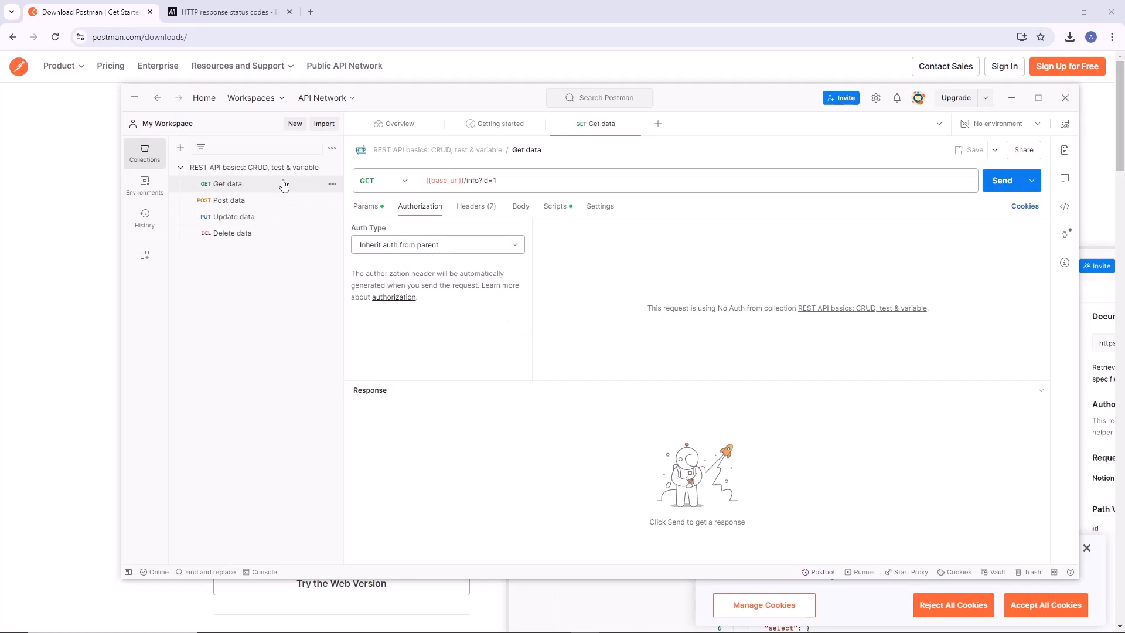
pyautogui.click(270, 169)
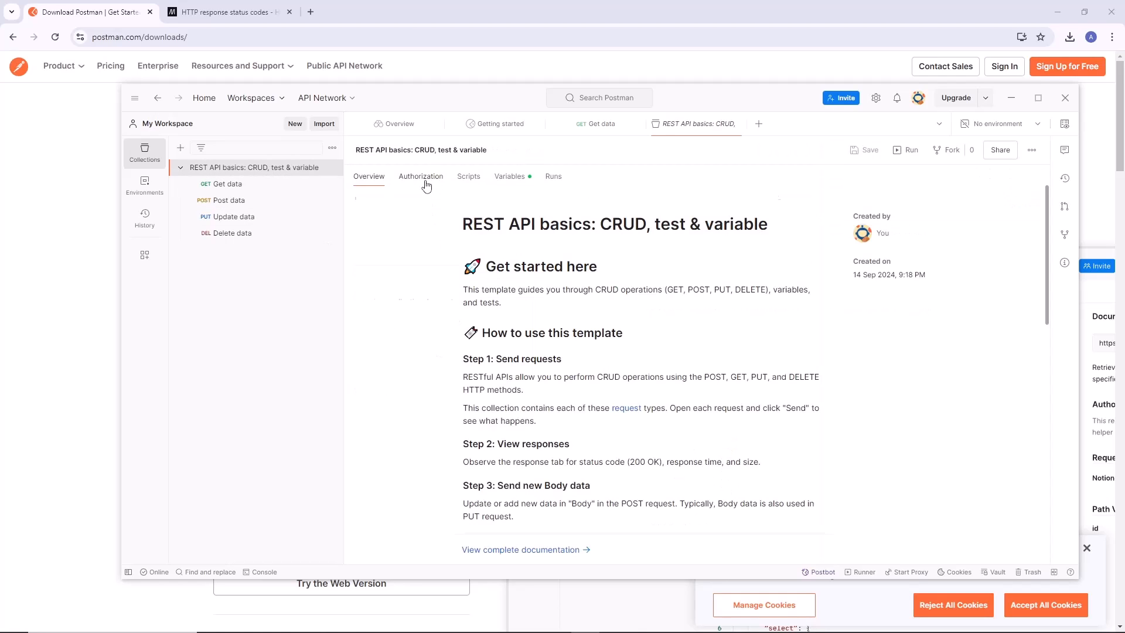
pyautogui.click(426, 184)
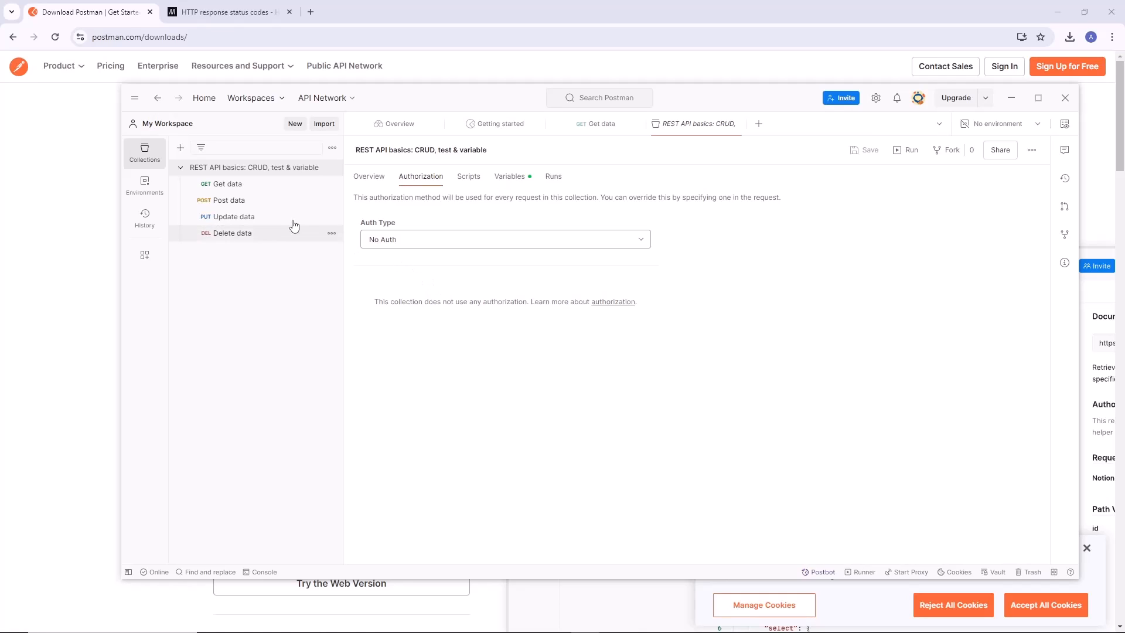
# Return to the Get data request and review its headers, revealing the hidden automatic ones and hiding them again.
pyautogui.click(247, 183)
pyautogui.click(478, 206)
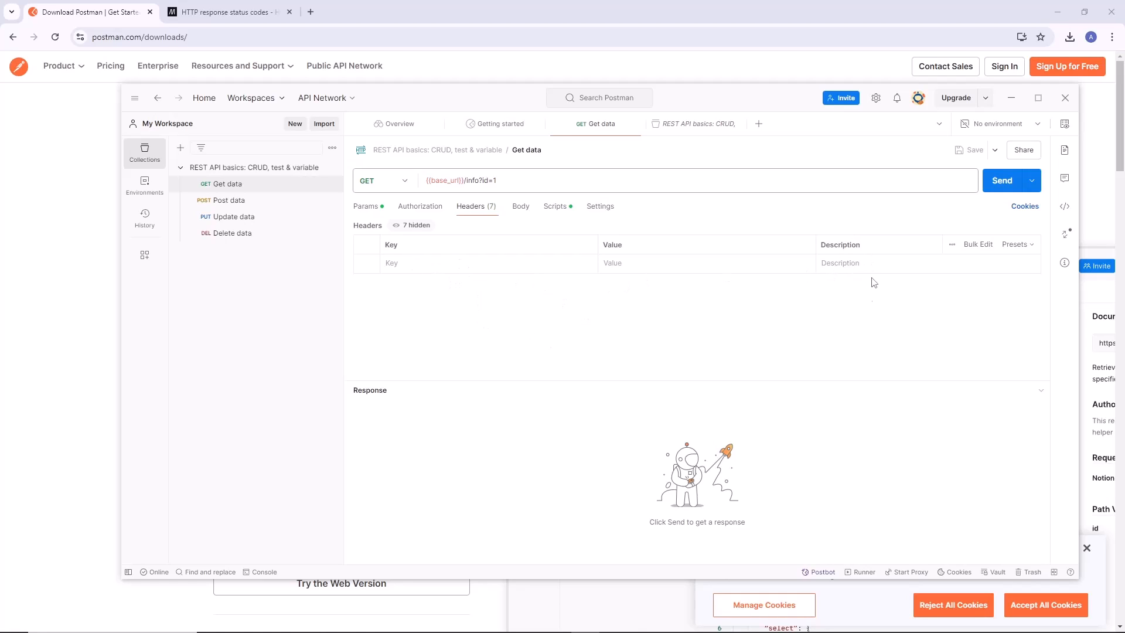
pyautogui.click(410, 231)
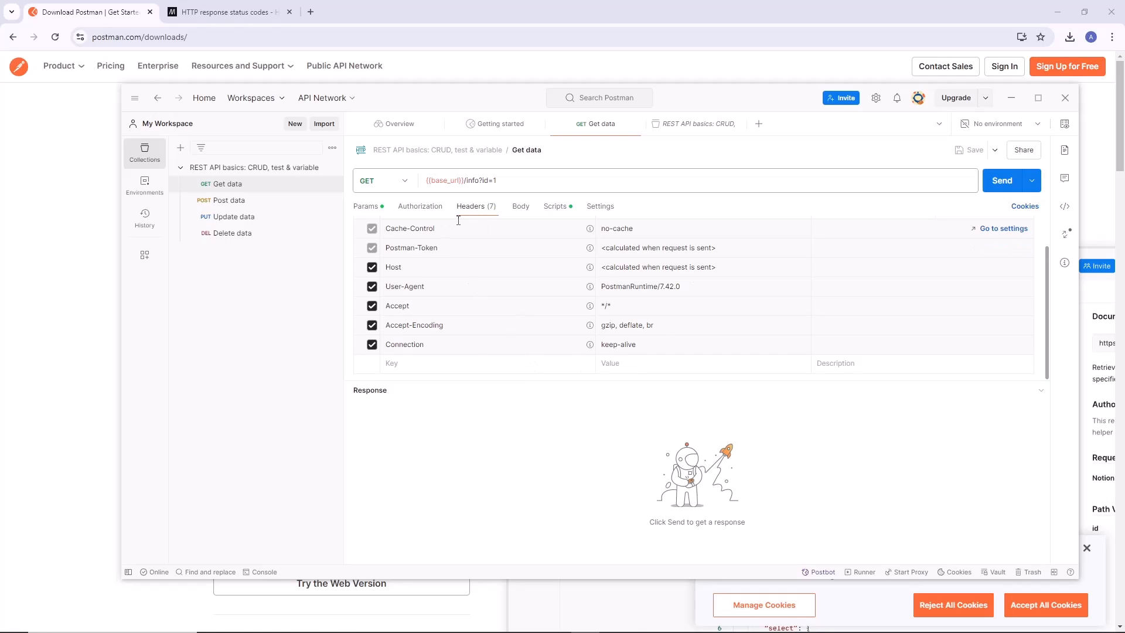
pyautogui.scroll(1, 458, 221)
pyautogui.click(425, 231)
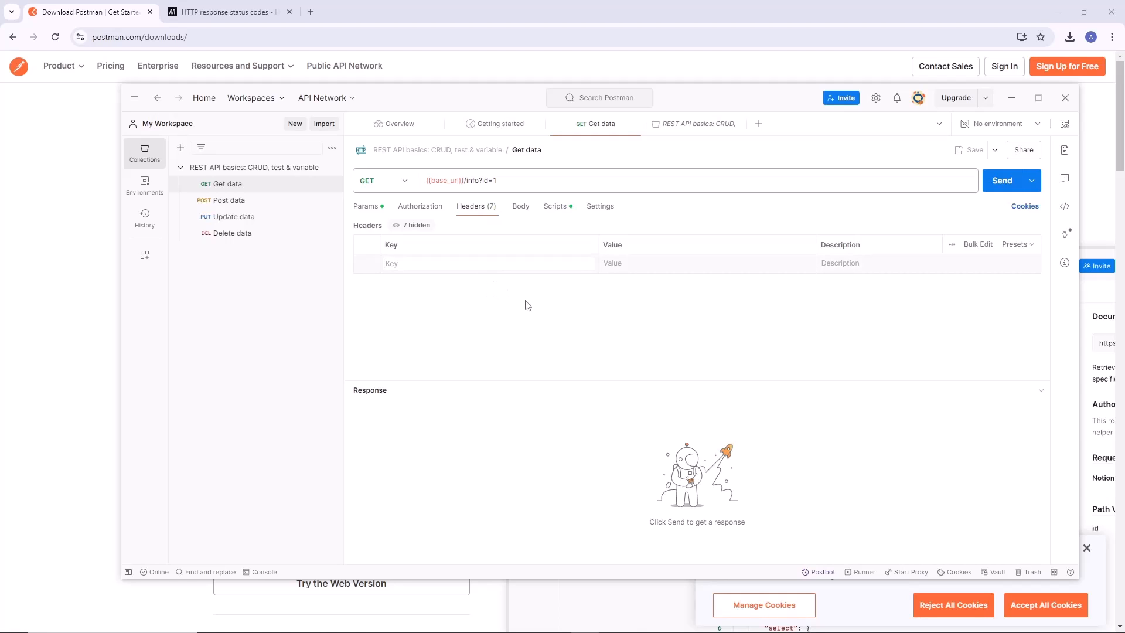
pyautogui.click(427, 262)
# View the body options of the Get data request and compare them with the parameters passed in its URL.
pyautogui.click(520, 207)
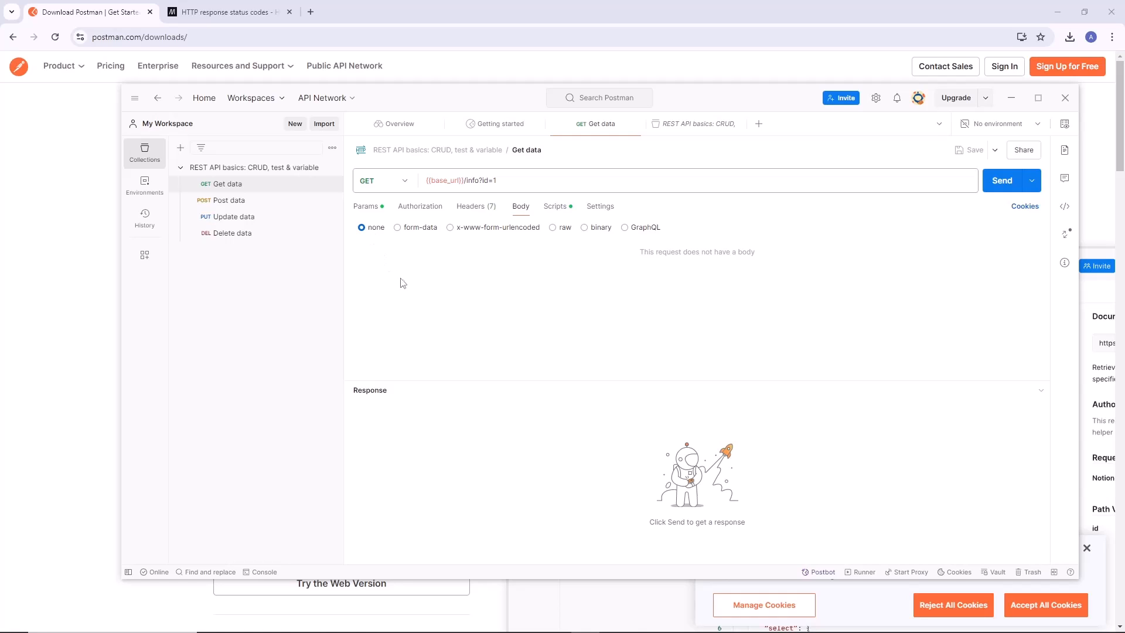
pyautogui.moveTo(513, 177); pyautogui.dragTo(414, 179)
pyautogui.click(503, 180)
pyautogui.moveTo(504, 180); pyautogui.dragTo(485, 180)
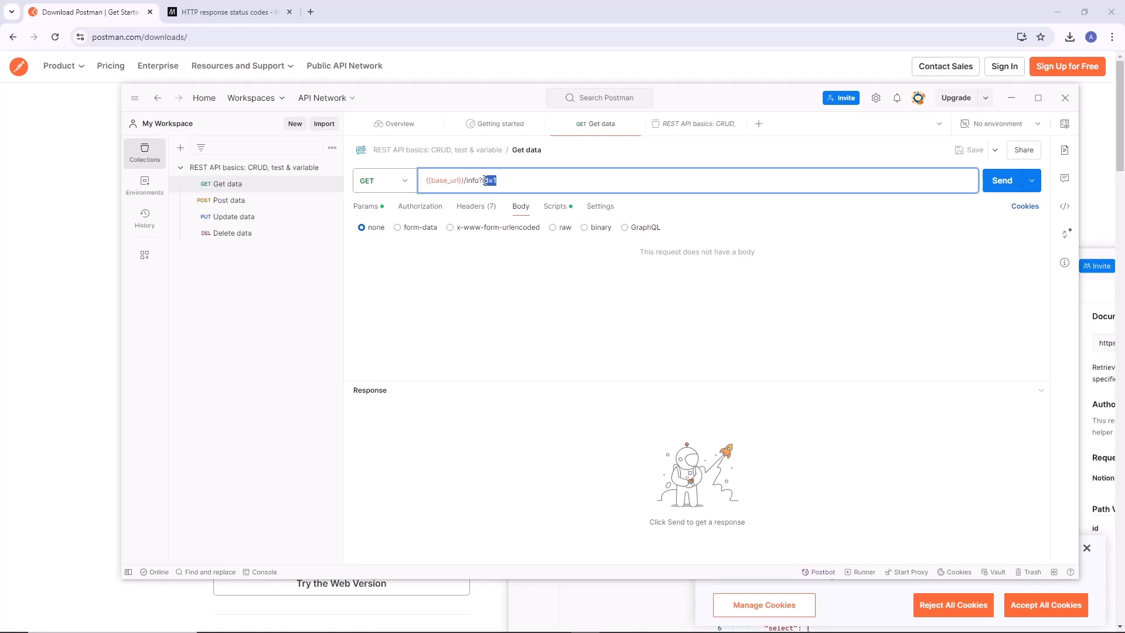
pyautogui.click(465, 281)
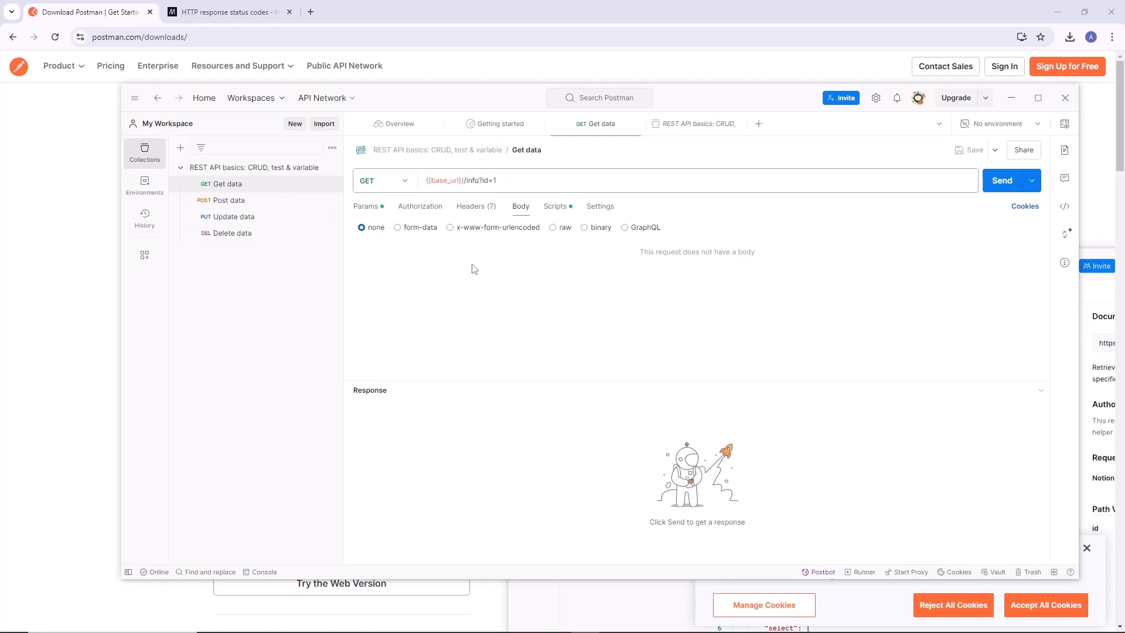
# View the pre-request and post-response scripts of the Get data request.
pyautogui.click(554, 206)
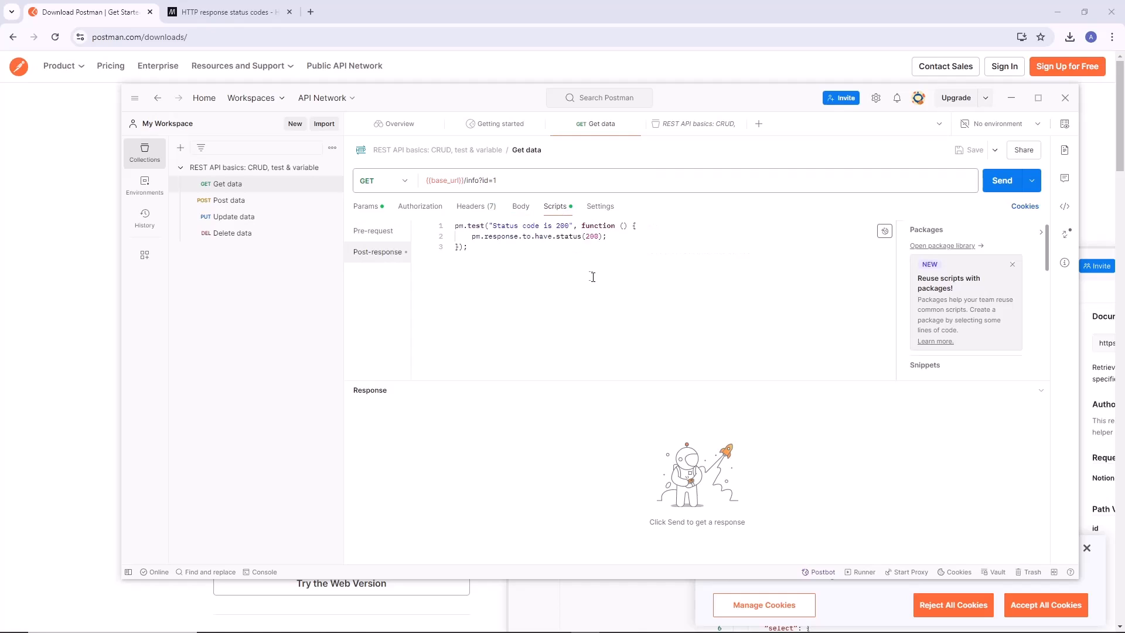
pyautogui.click(373, 231)
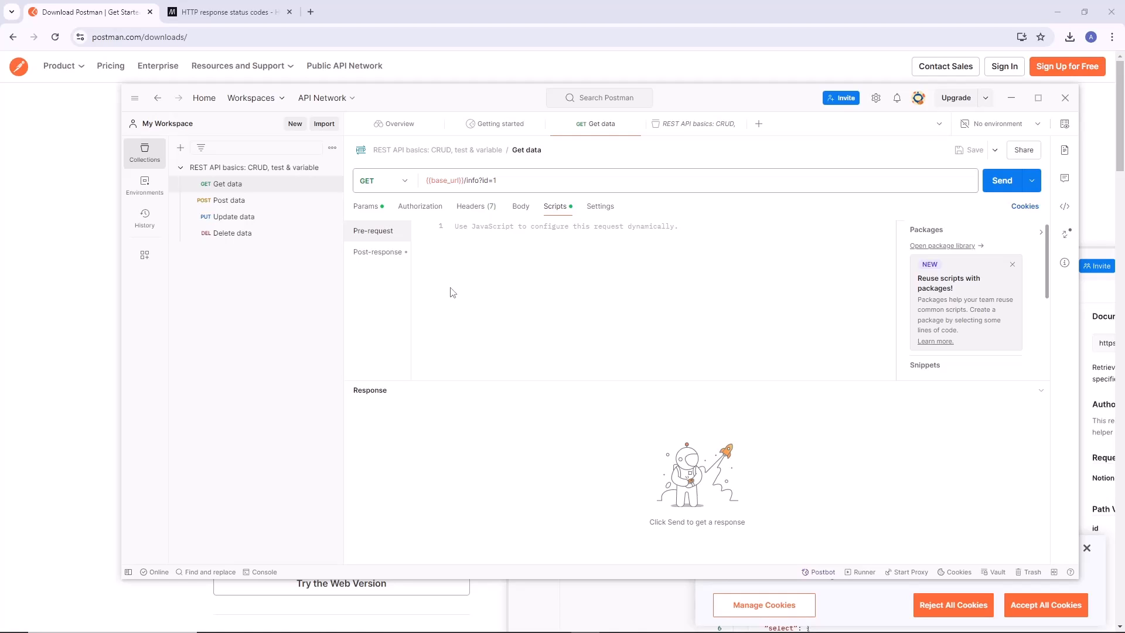
pyautogui.click(384, 254)
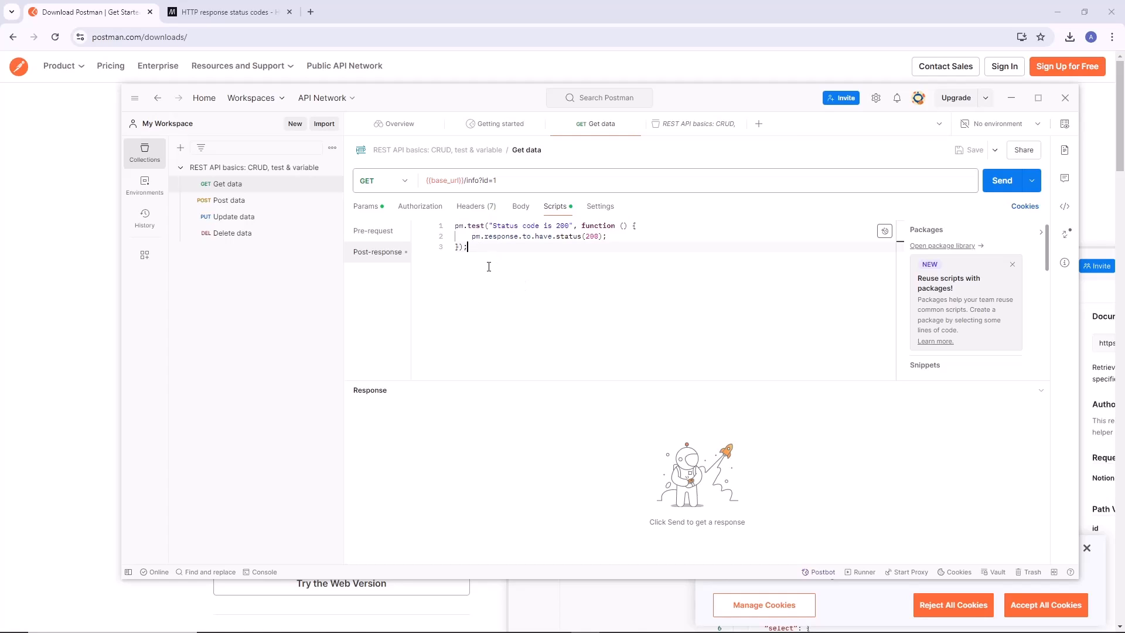
# Examine the post-response script's pm.test call, including its test name, function and expected response status.
pyautogui.moveTo(462, 226); pyautogui.dragTo(485, 226)
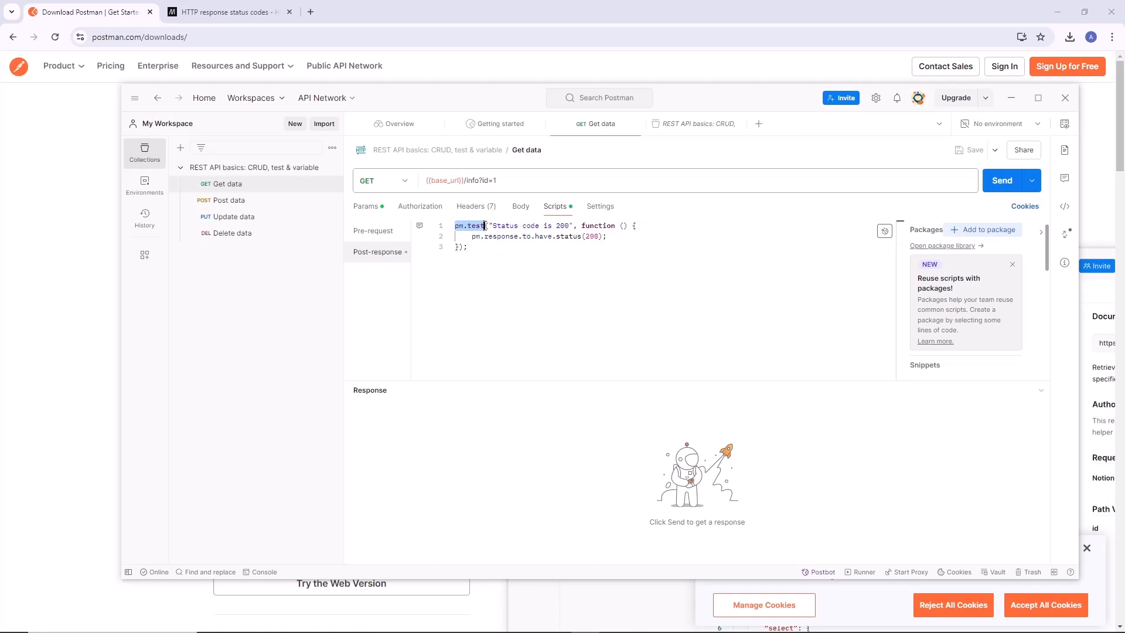
pyautogui.click(499, 287)
pyautogui.moveTo(489, 226); pyautogui.dragTo(577, 226)
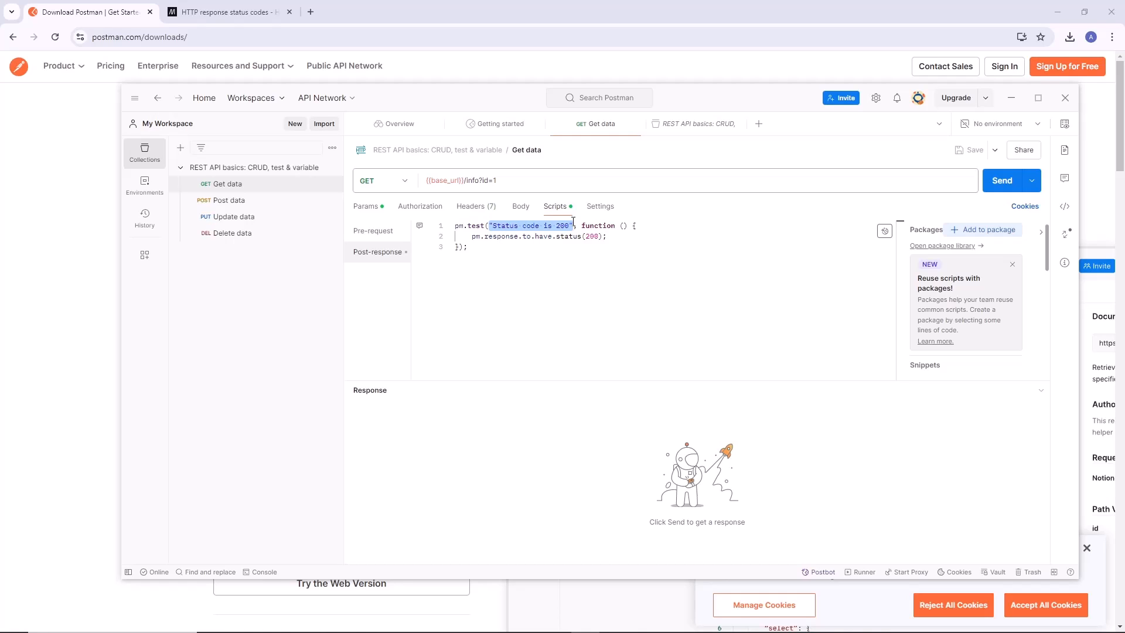
pyautogui.click(591, 254)
pyautogui.doubleClick(592, 226)
pyautogui.click(618, 284)
pyautogui.moveTo(475, 242); pyautogui.dragTo(609, 236)
pyautogui.click(517, 246)
pyautogui.doubleClick(476, 236)
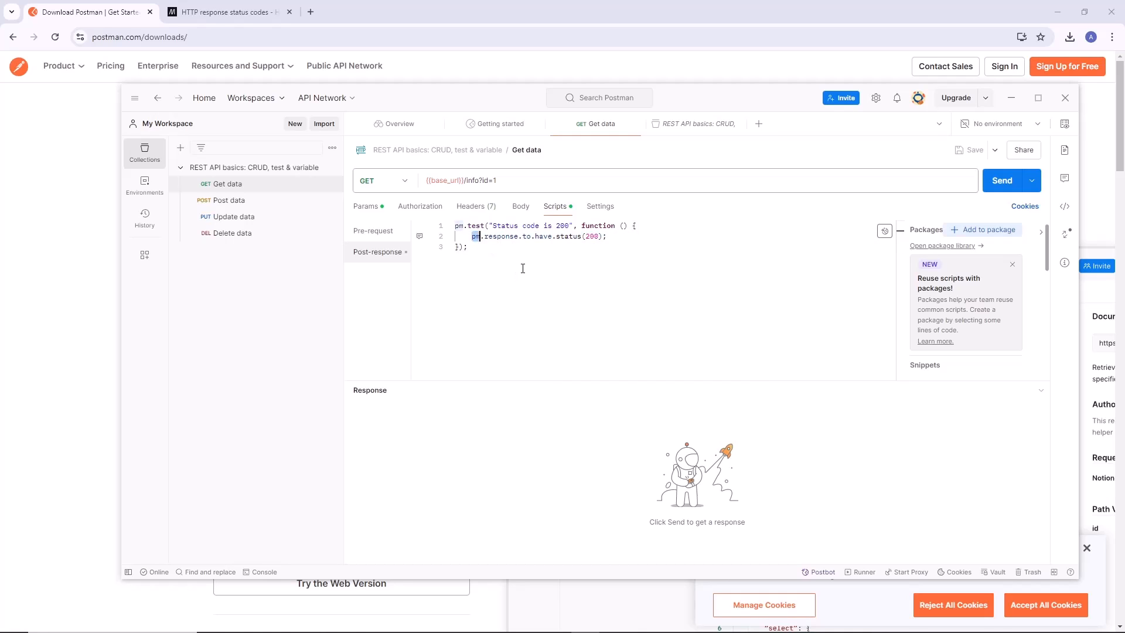
pyautogui.doubleClick(502, 236)
pyautogui.doubleClick(592, 237)
pyautogui.click(605, 243)
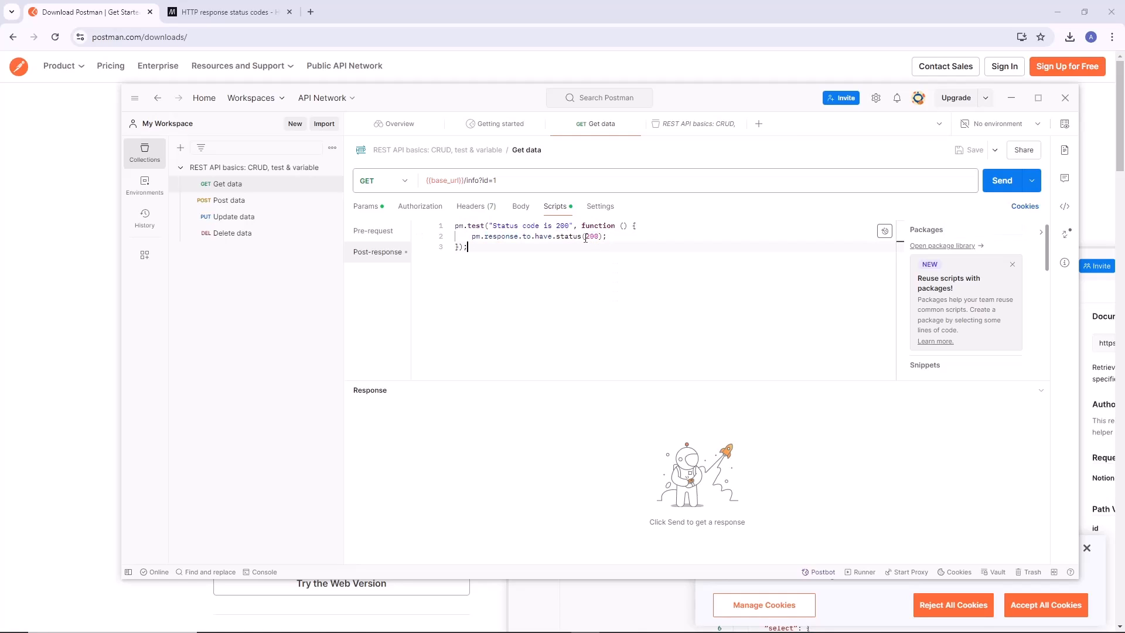
pyautogui.press('Up')
pyautogui.doubleClick(483, 225)
pyautogui.click(471, 246)
# Inspect the double curly braces around the base_url variable in the request URL.
pyautogui.doubleClick(432, 180)
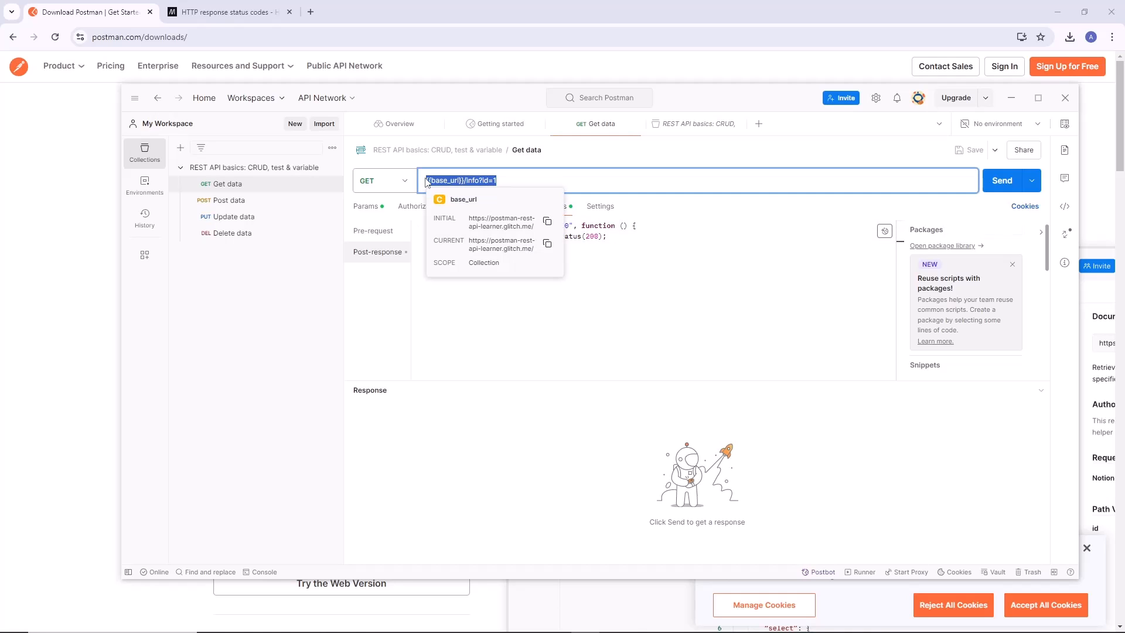
pyautogui.click(428, 182)
pyautogui.moveTo(428, 183); pyautogui.dragTo(431, 184)
pyautogui.click(431, 186)
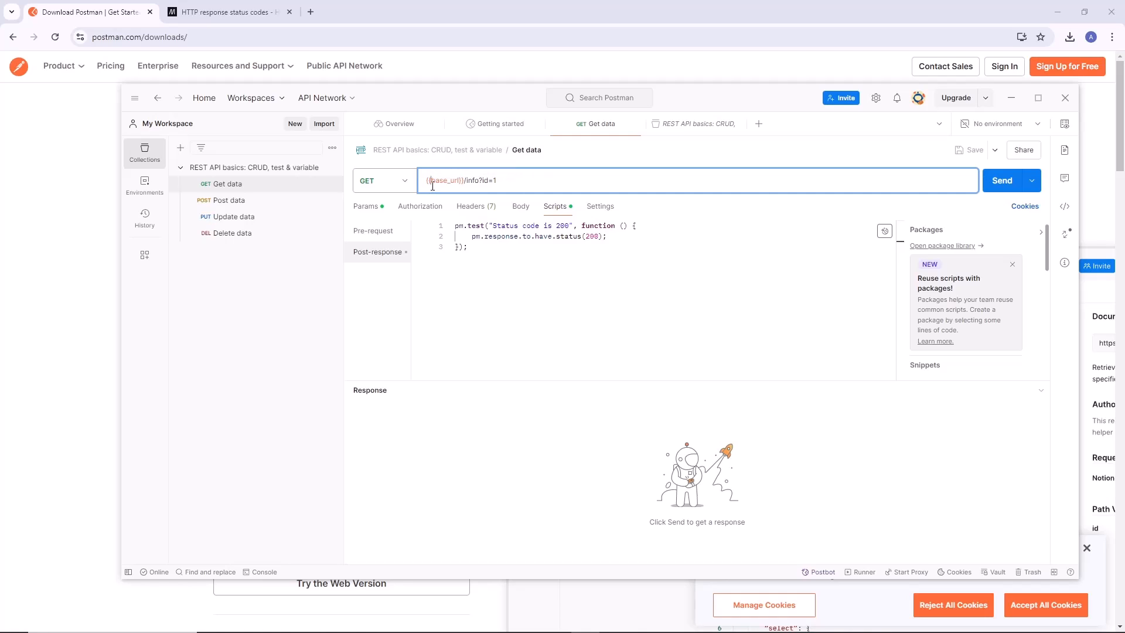
pyautogui.doubleClick(428, 183)
pyautogui.doubleClick(462, 181)
pyautogui.doubleClick(445, 183)
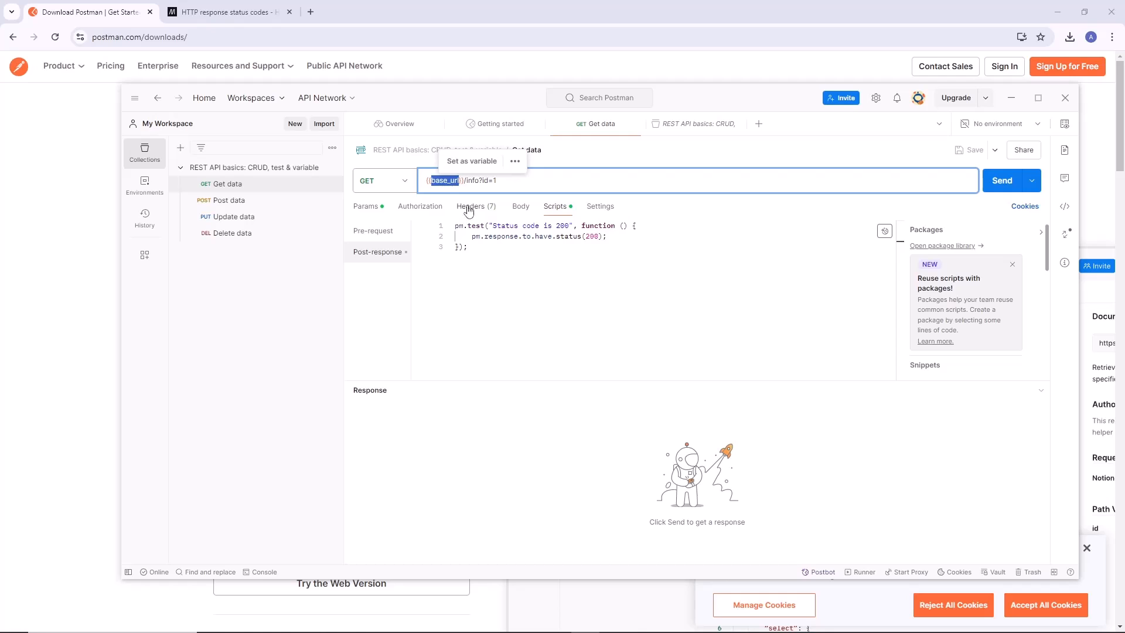
# View the variables of the REST API basics collection and inspect the base_url variable.
pyautogui.click(262, 171)
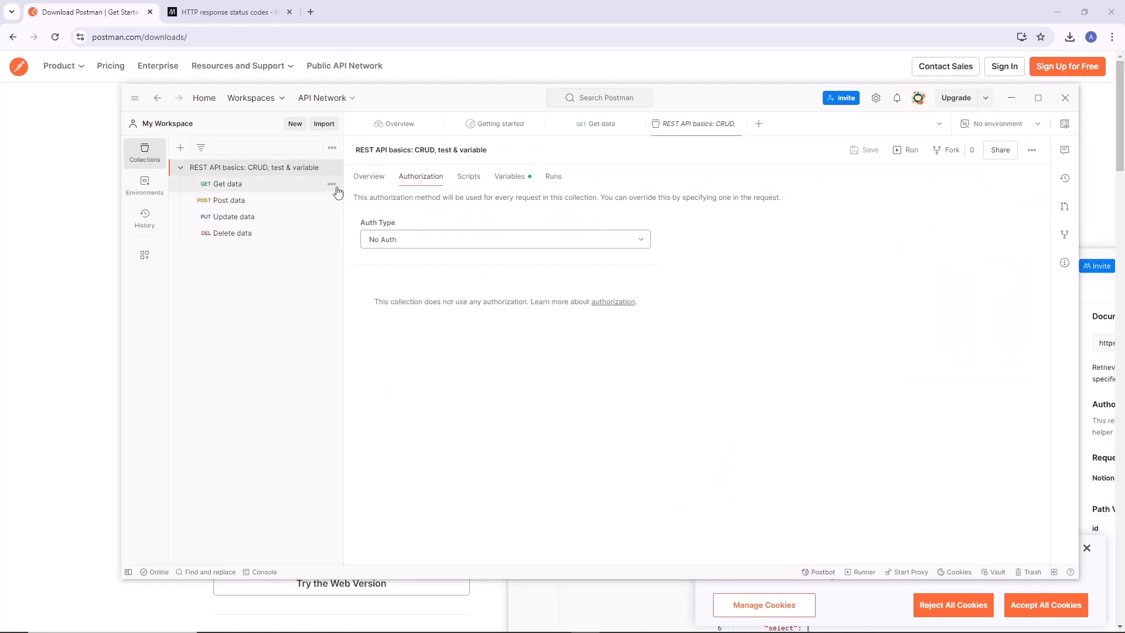
pyautogui.click(513, 176)
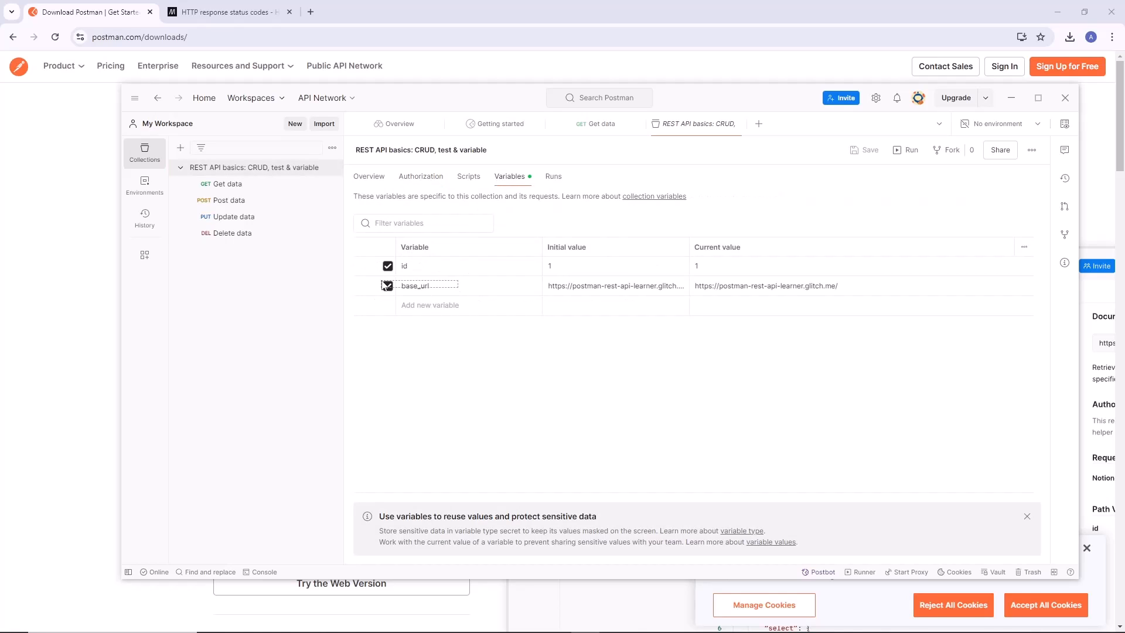
pyautogui.click(436, 286)
# Return to the Get data request and examine the response status assertion in its post-response script.
pyautogui.click(242, 179)
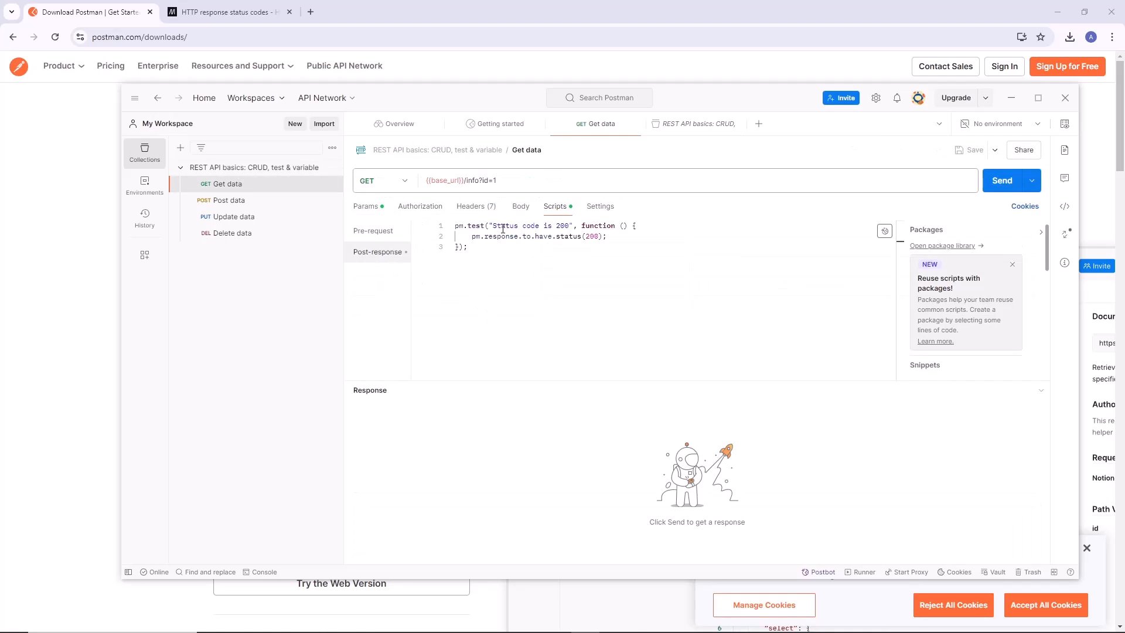
pyautogui.hotkey('ctrl', 'a')
pyautogui.click(500, 260)
pyautogui.moveTo(468, 239); pyautogui.dragTo(630, 235)
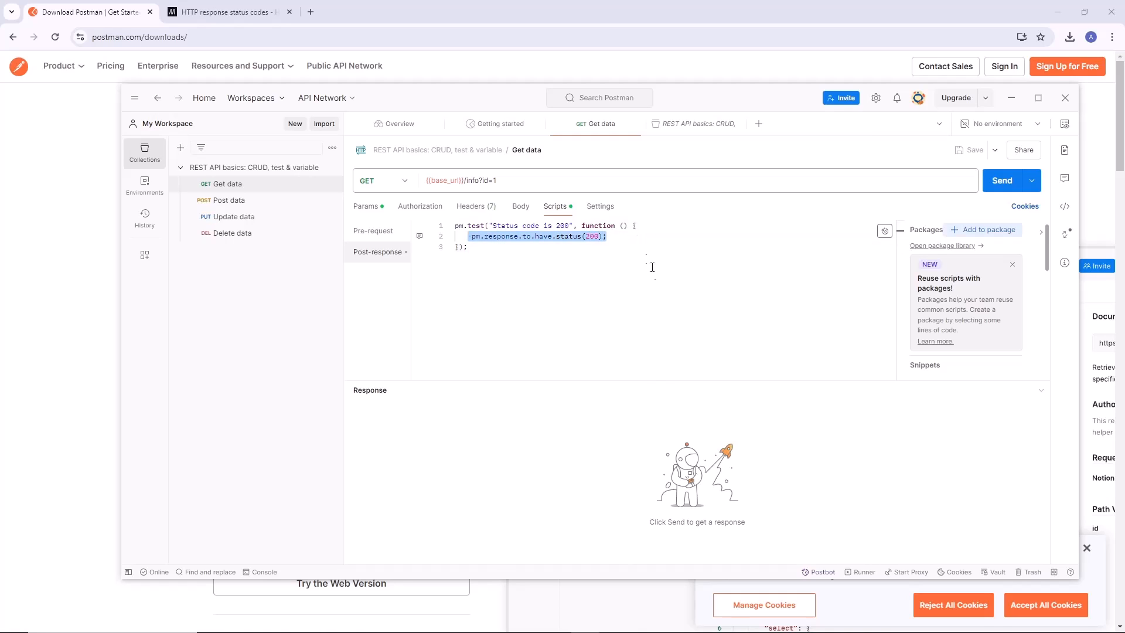
pyautogui.click(553, 255)
pyautogui.moveTo(472, 237); pyautogui.dragTo(688, 232)
pyautogui.click(596, 260)
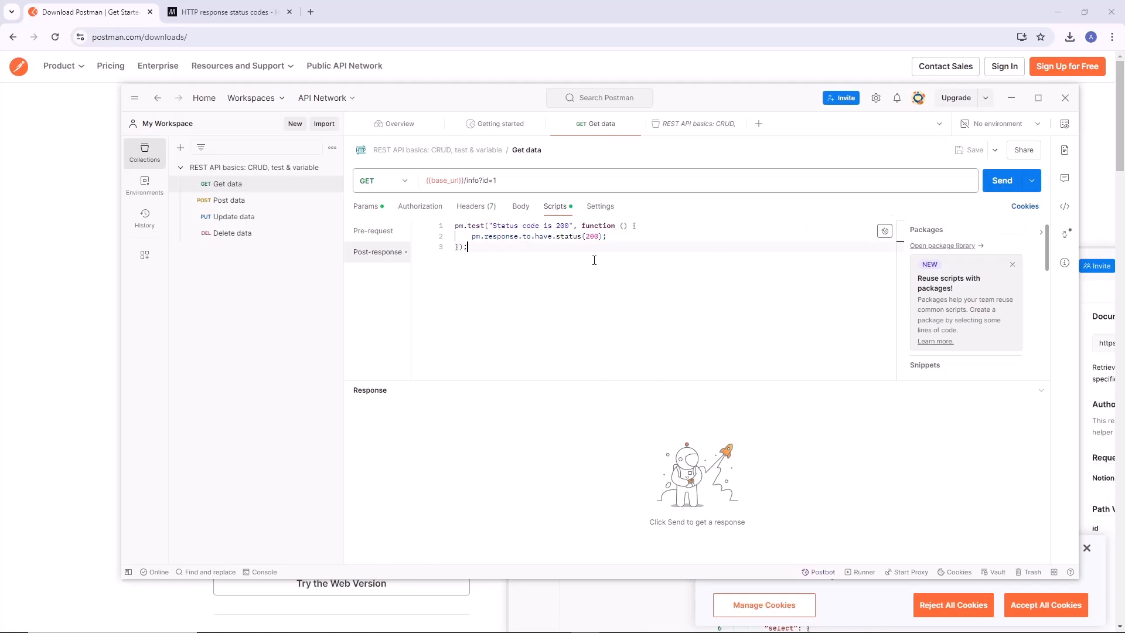
pyautogui.moveTo(612, 238); pyautogui.dragTo(464, 237)
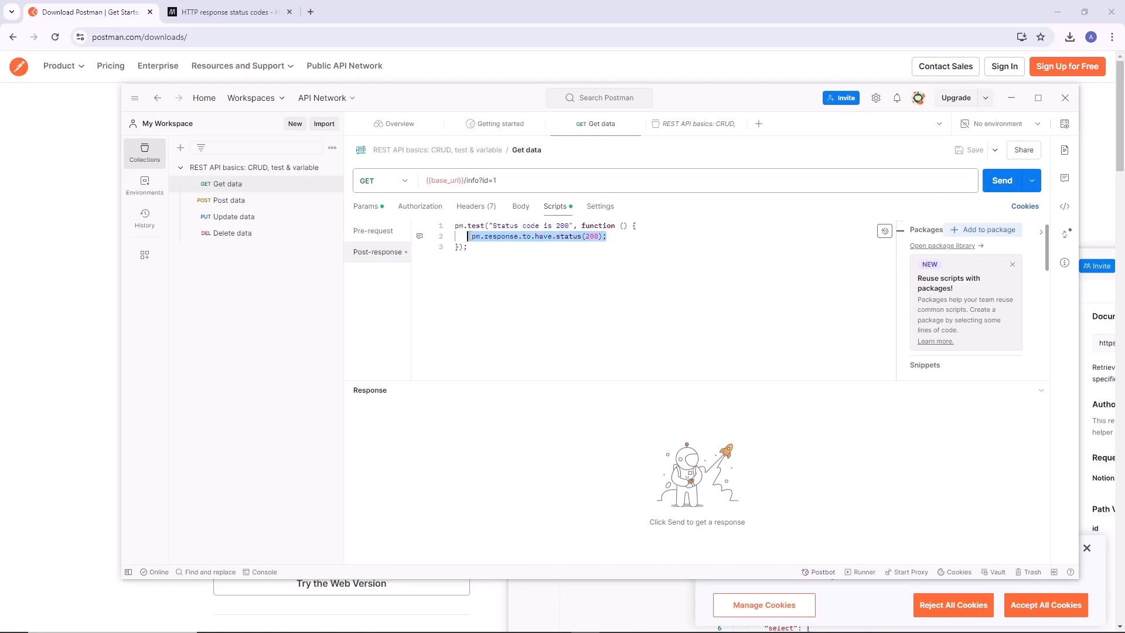
pyautogui.click(505, 246)
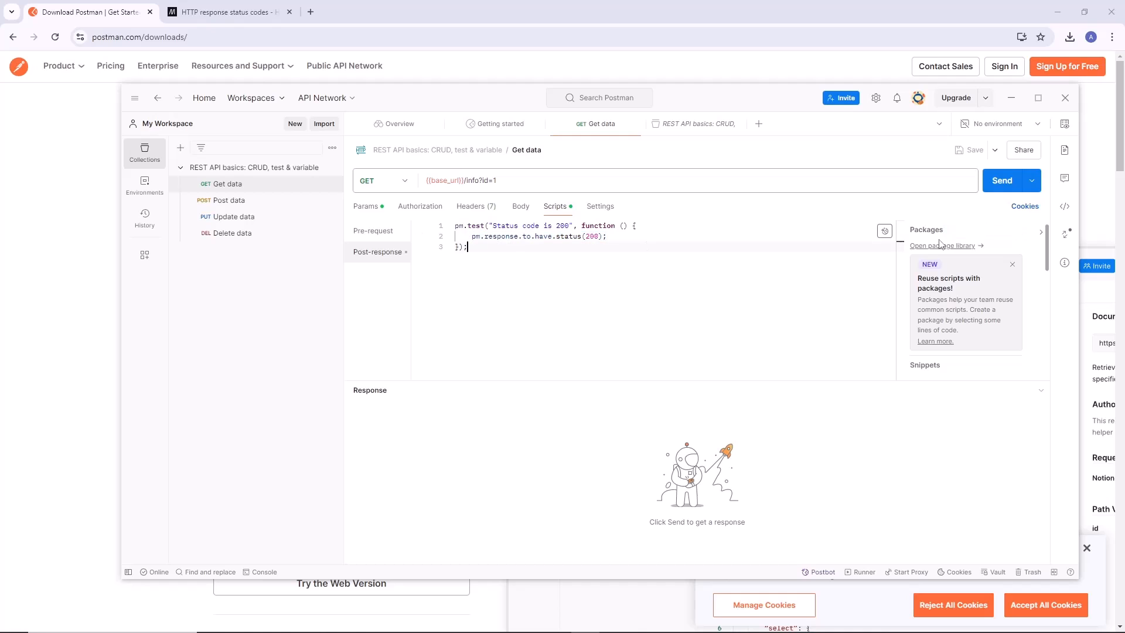
# Send the Get data request and review the URL it was sent to.
pyautogui.click(996, 188)
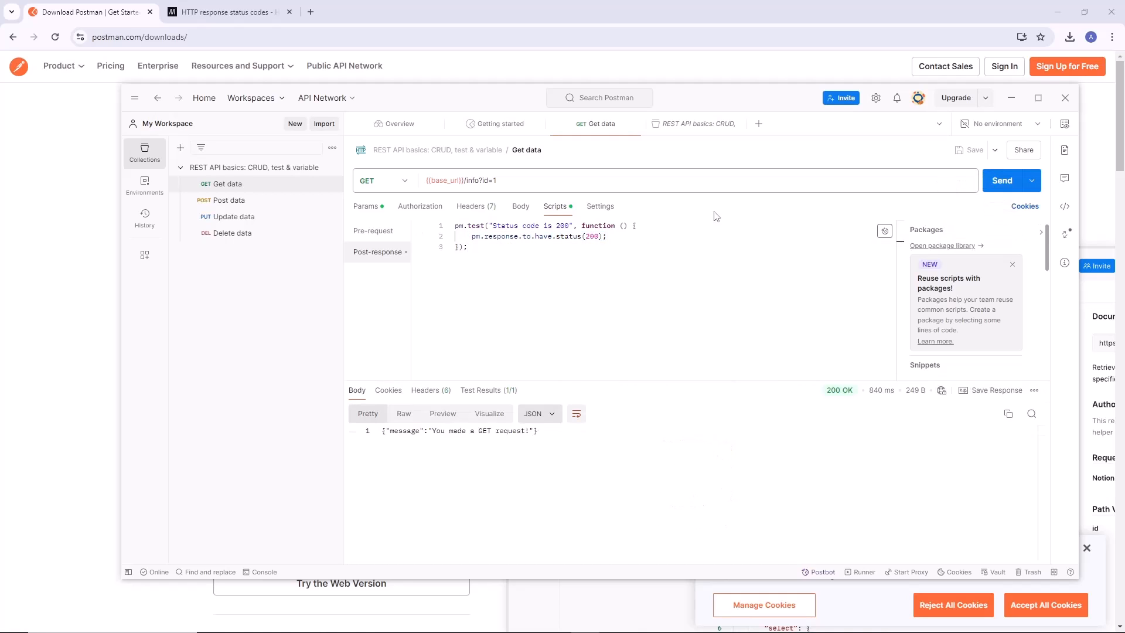
pyautogui.moveTo(519, 182); pyautogui.dragTo(431, 176)
pyautogui.click(551, 359)
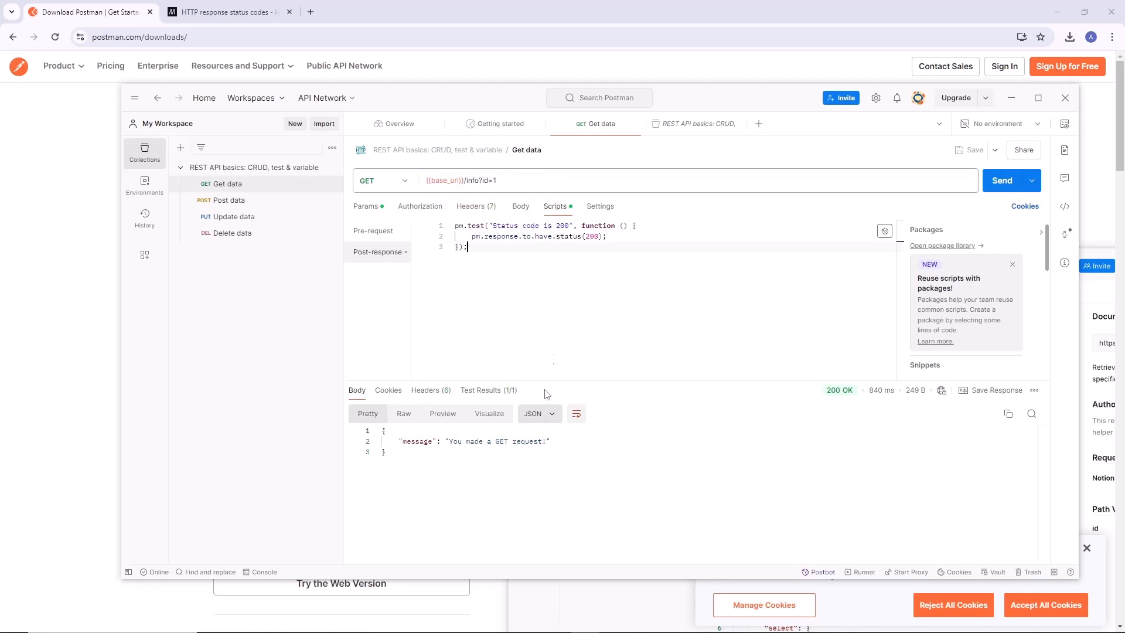
# Examine the response body of the Get data request from its opening to its closing brace.
pyautogui.moveTo(546, 449); pyautogui.dragTo(370, 433)
pyautogui.click(426, 456)
pyautogui.moveTo(412, 459); pyautogui.dragTo(372, 429)
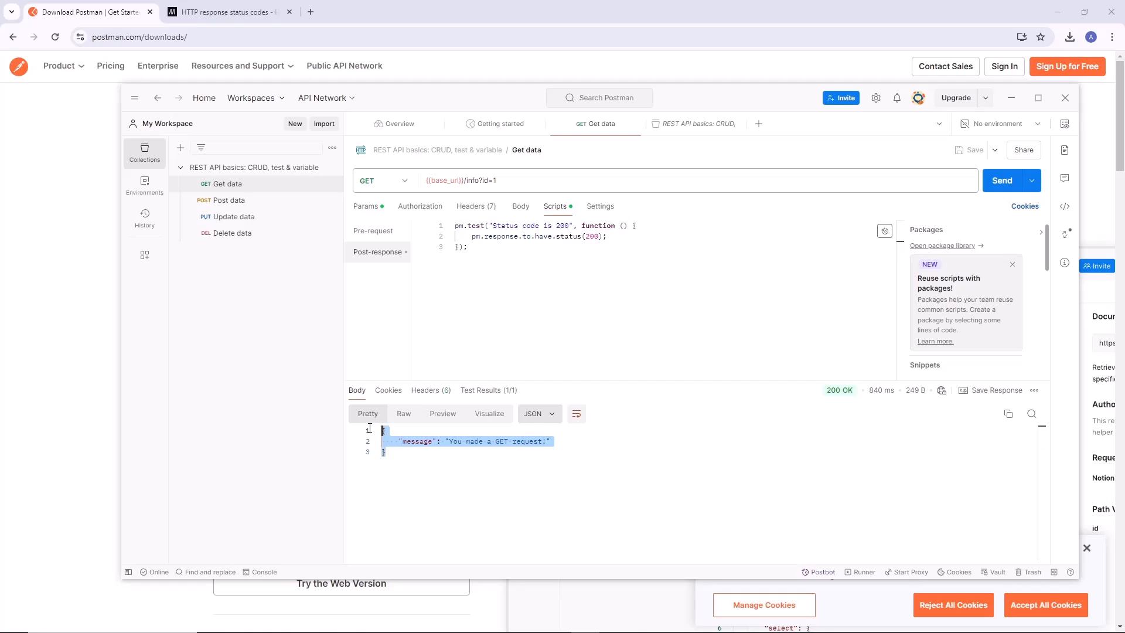
pyautogui.click(432, 468)
pyautogui.moveTo(429, 468); pyautogui.dragTo(365, 433)
pyautogui.click(472, 465)
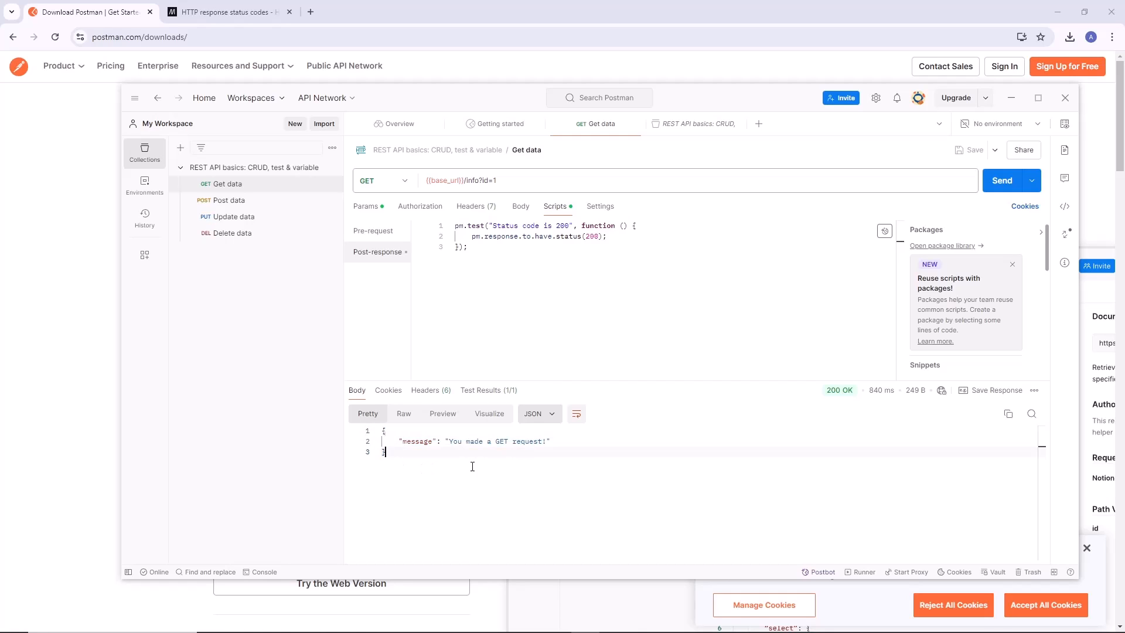
# Check the format options for the Get data response and review its JSON structure.
pyautogui.click(551, 420)
pyautogui.click(552, 418)
pyautogui.click(551, 418)
pyautogui.moveTo(436, 464); pyautogui.dragTo(341, 421)
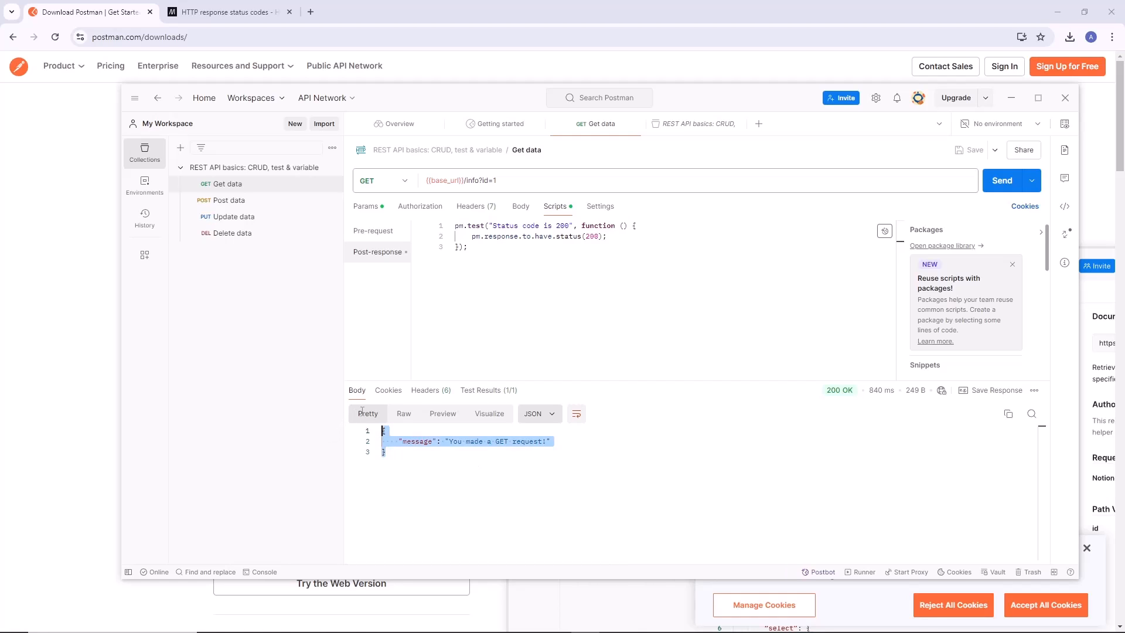
pyautogui.click(489, 460)
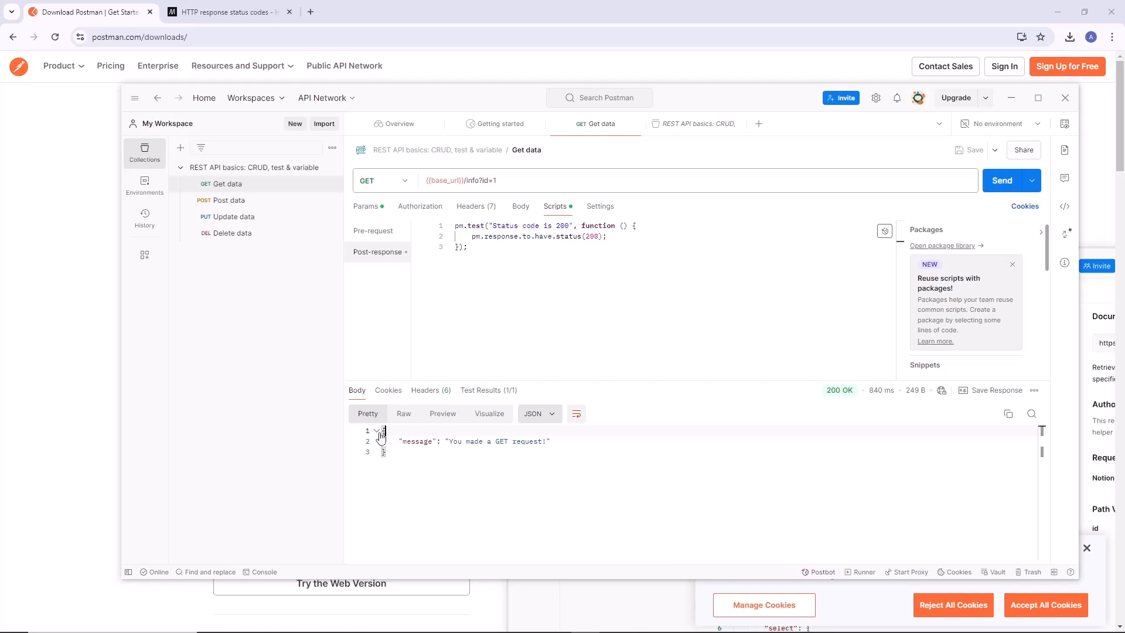
# Inspect the message key and value in the JSON response and view the explanation of the response's status code.
pyautogui.click(399, 455)
pyautogui.doubleClick(412, 442)
pyautogui.doubleClick(417, 441)
pyautogui.doubleClick(471, 442)
pyautogui.click(486, 477)
pyautogui.doubleClick(401, 443)
pyautogui.click(509, 460)
pyautogui.moveTo(838, 394)
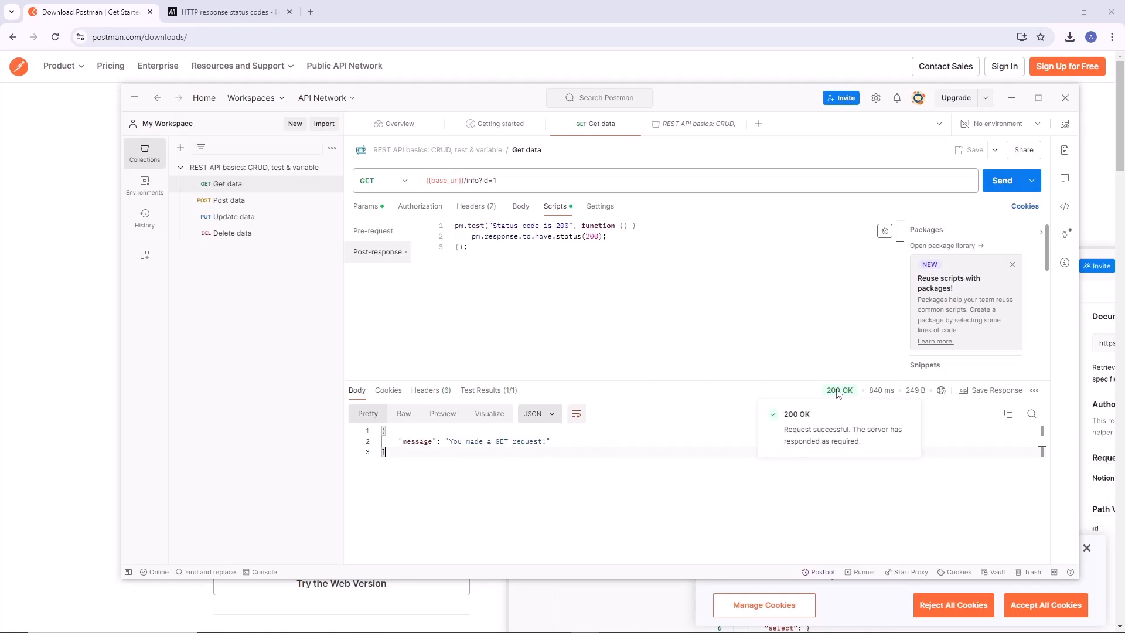
pyautogui.click(702, 432)
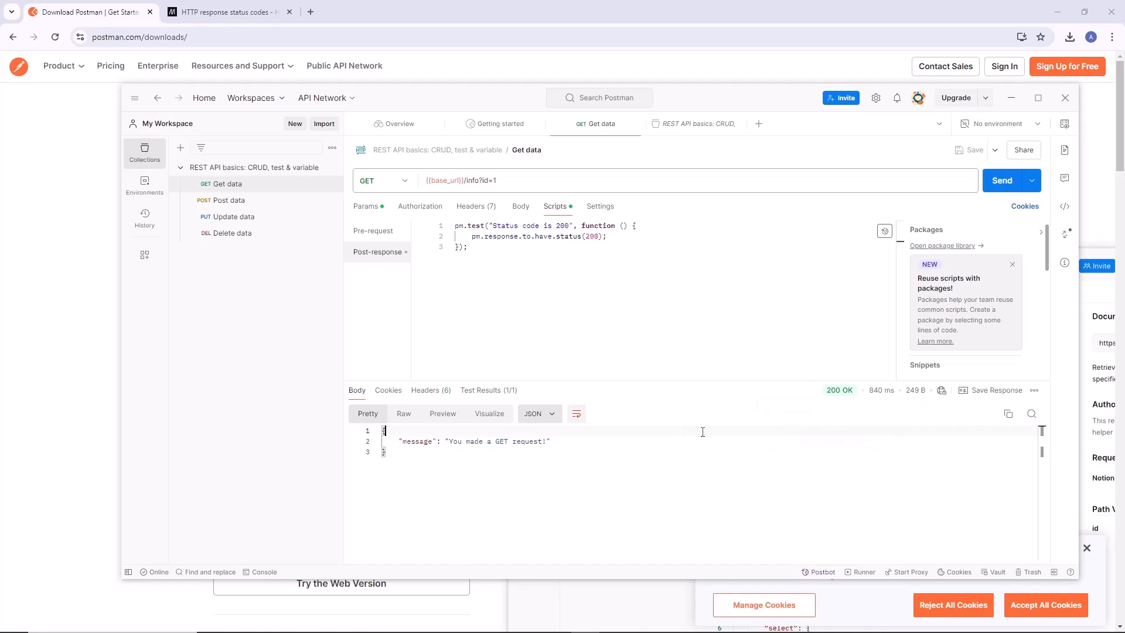
# Save the Get data response as an example under the request and review the saved response body.
pyautogui.click(998, 393)
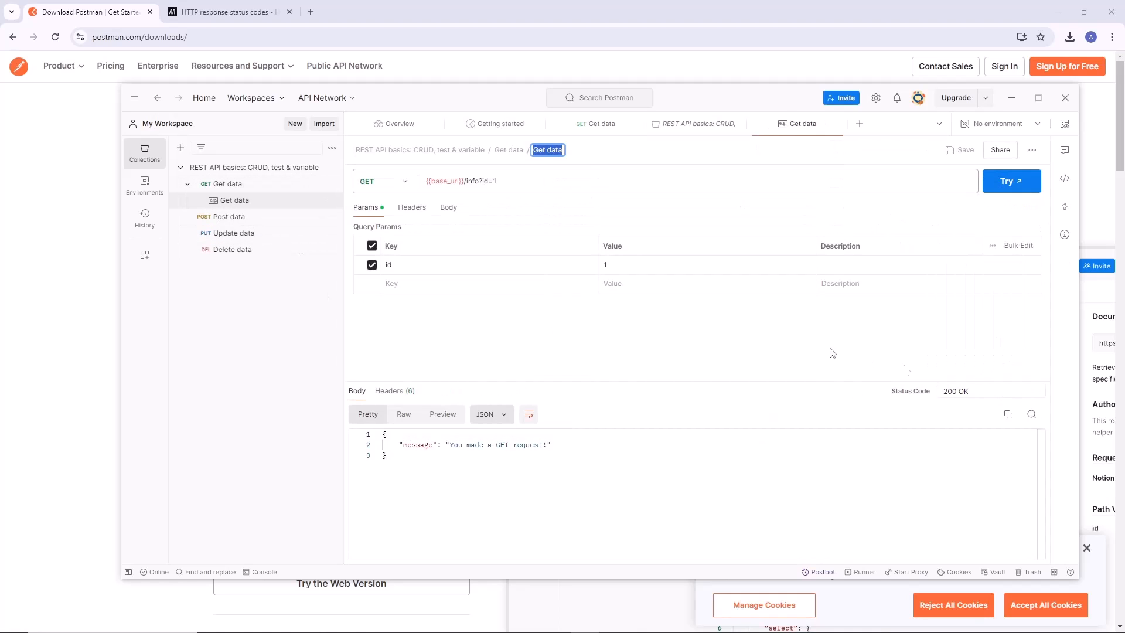
pyautogui.click(237, 207)
pyautogui.hotkey('ctrl', 'a')
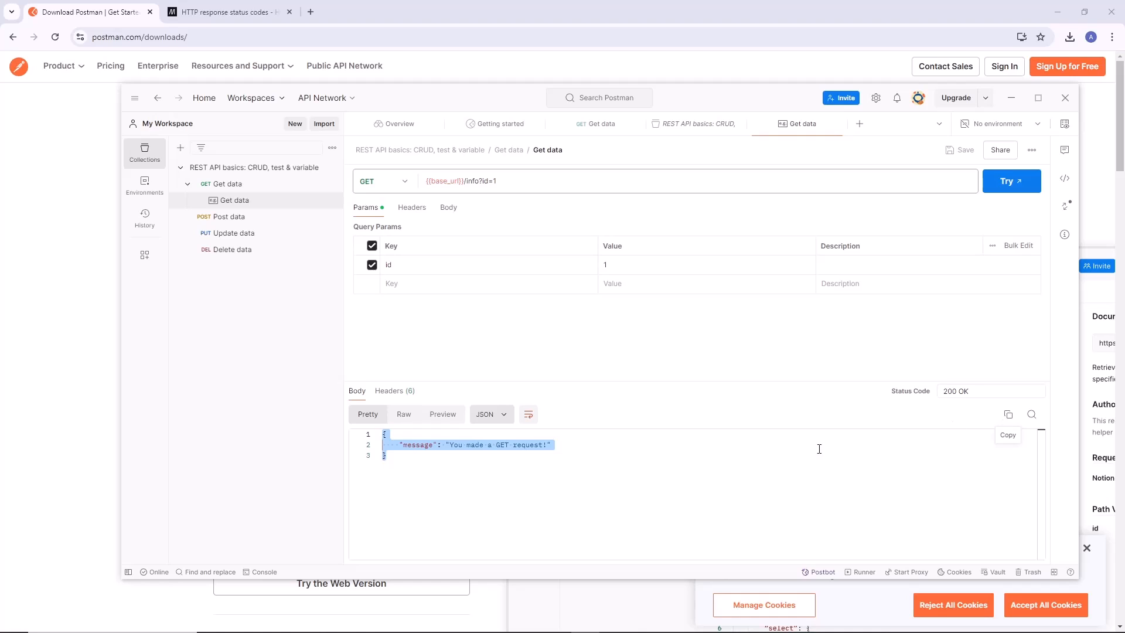
pyautogui.click(747, 471)
pyautogui.moveTo(506, 474); pyautogui.dragTo(353, 415)
pyautogui.click(460, 481)
pyautogui.hotkey('ctrl', 'a')
pyautogui.click(583, 514)
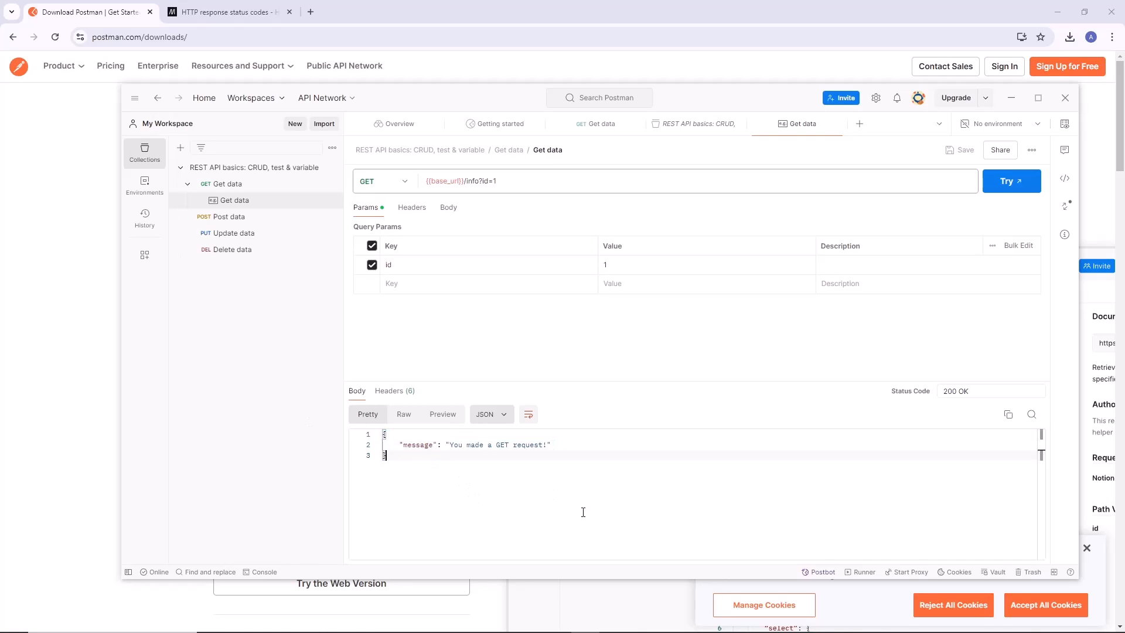
pyautogui.hotkey('ctrl', 'a')
pyautogui.click(496, 475)
# Return to the Get data request, open the console and expand the logged GET request's details.
pyautogui.click(187, 183)
pyautogui.click(217, 183)
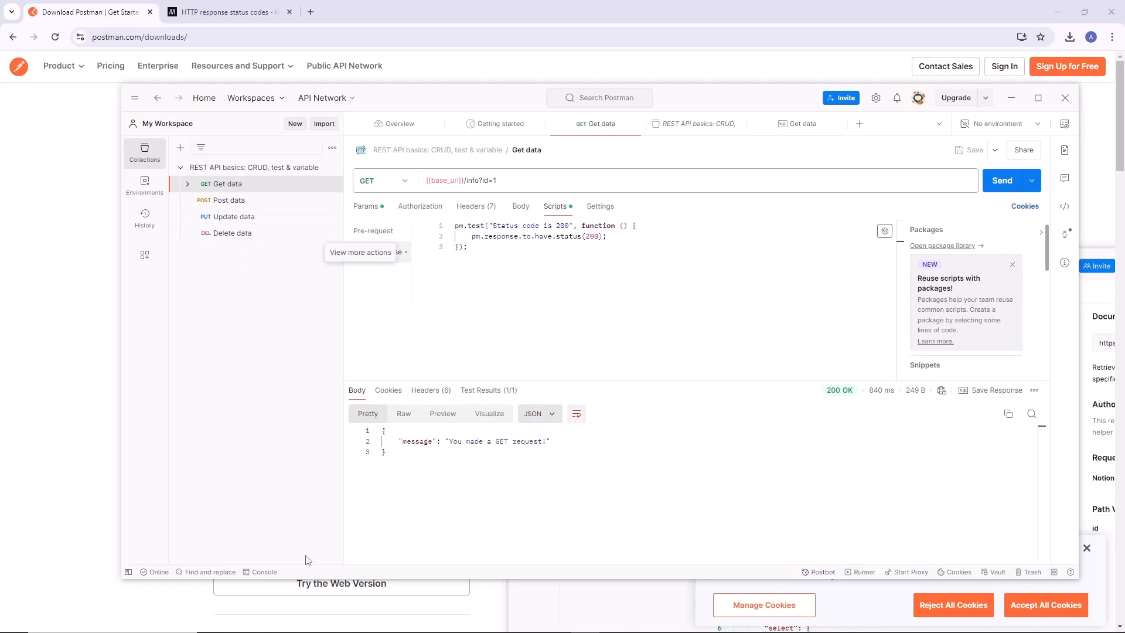
pyautogui.click(264, 572)
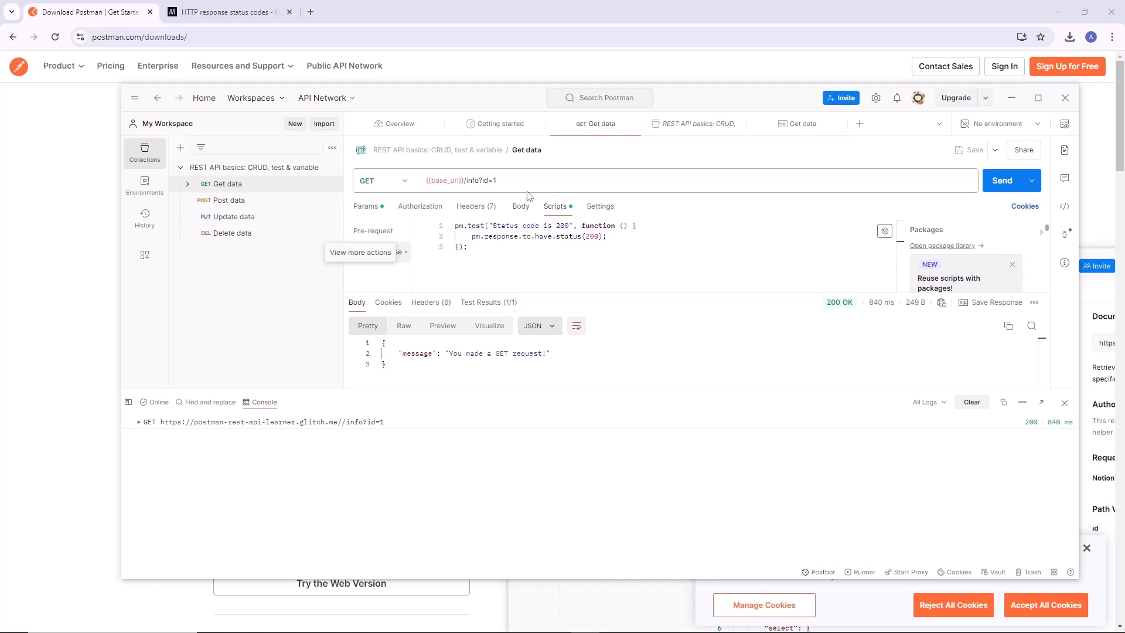
pyautogui.click(138, 422)
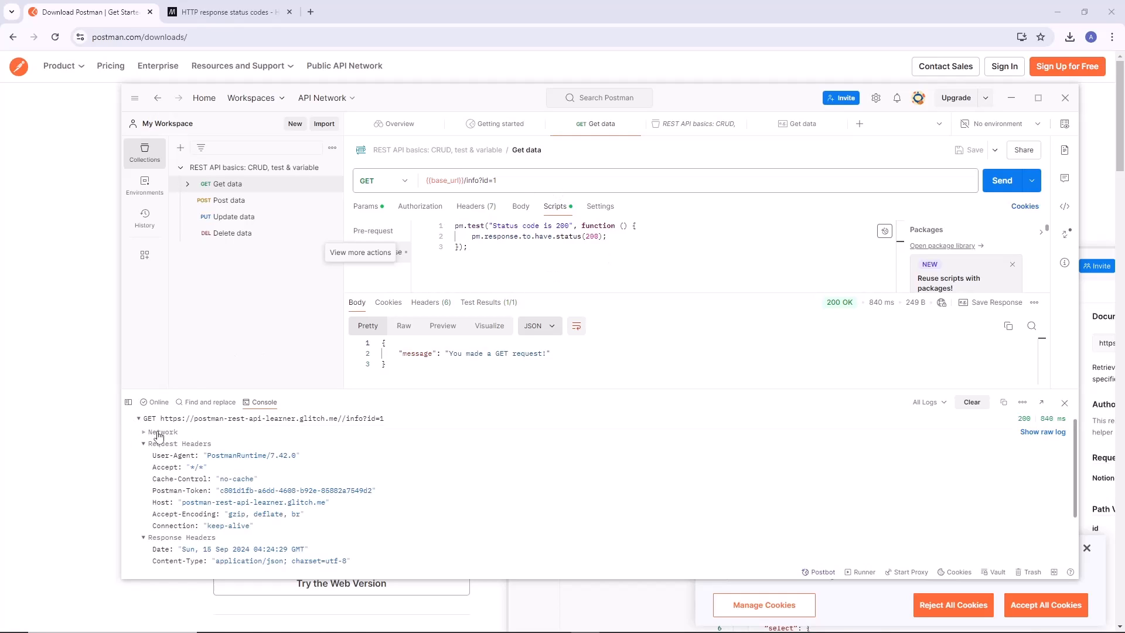
pyautogui.click(170, 425)
pyautogui.click(164, 425)
# Compare the base_url variable in the request URL with the full URL logged in the console.
pyautogui.moveTo(451, 179)
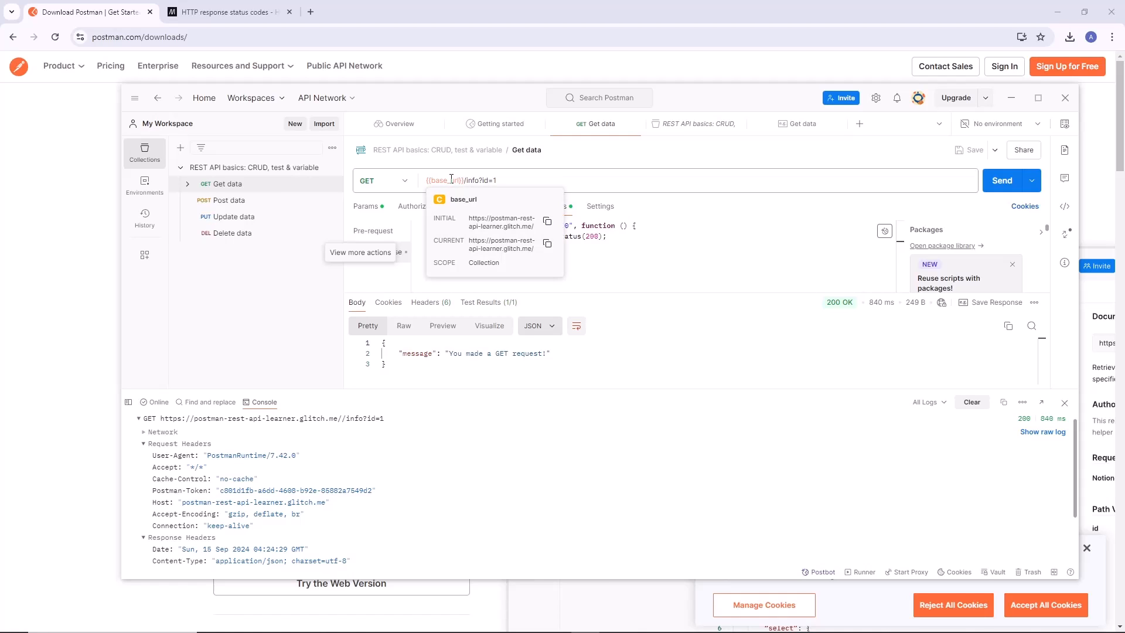
pyautogui.moveTo(387, 422); pyautogui.dragTo(195, 429)
pyautogui.click(165, 431)
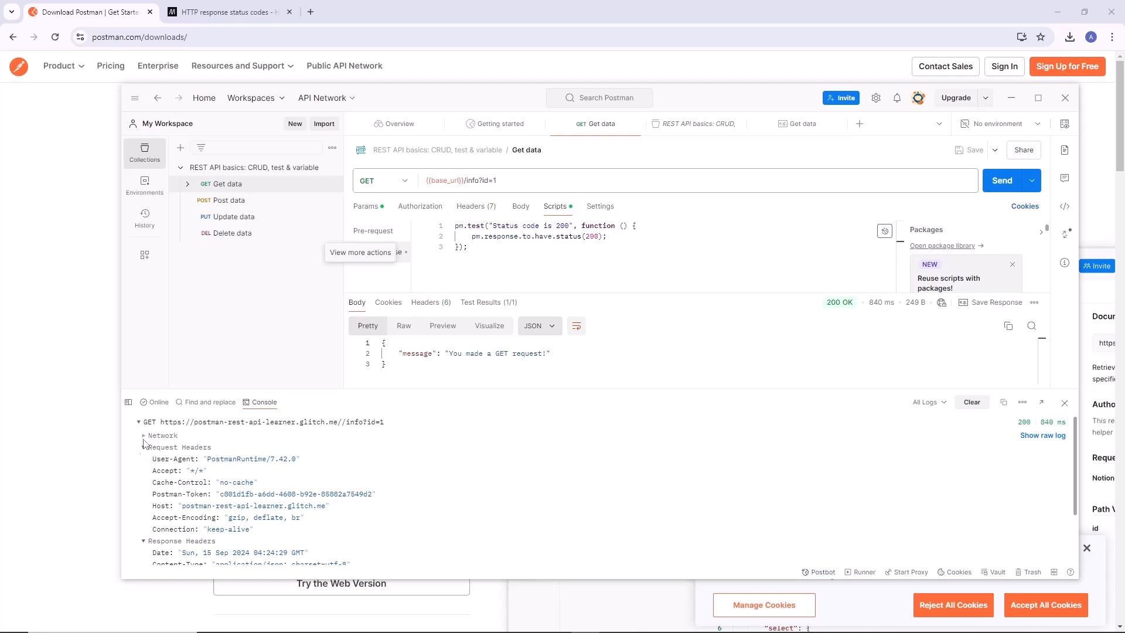
# Collapse the request headers and response headers of the GET request logged in the console.
pyautogui.click(143, 448)
pyautogui.moveTo(232, 450); pyautogui.dragTo(140, 450)
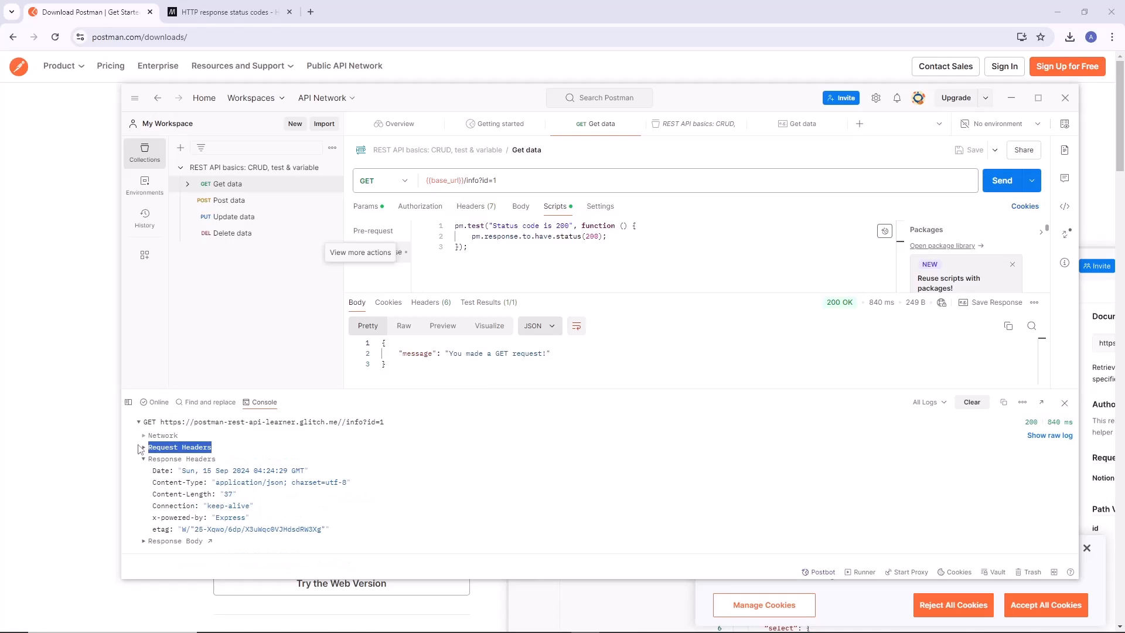
pyautogui.click(143, 459)
pyautogui.moveTo(226, 464); pyautogui.dragTo(141, 420)
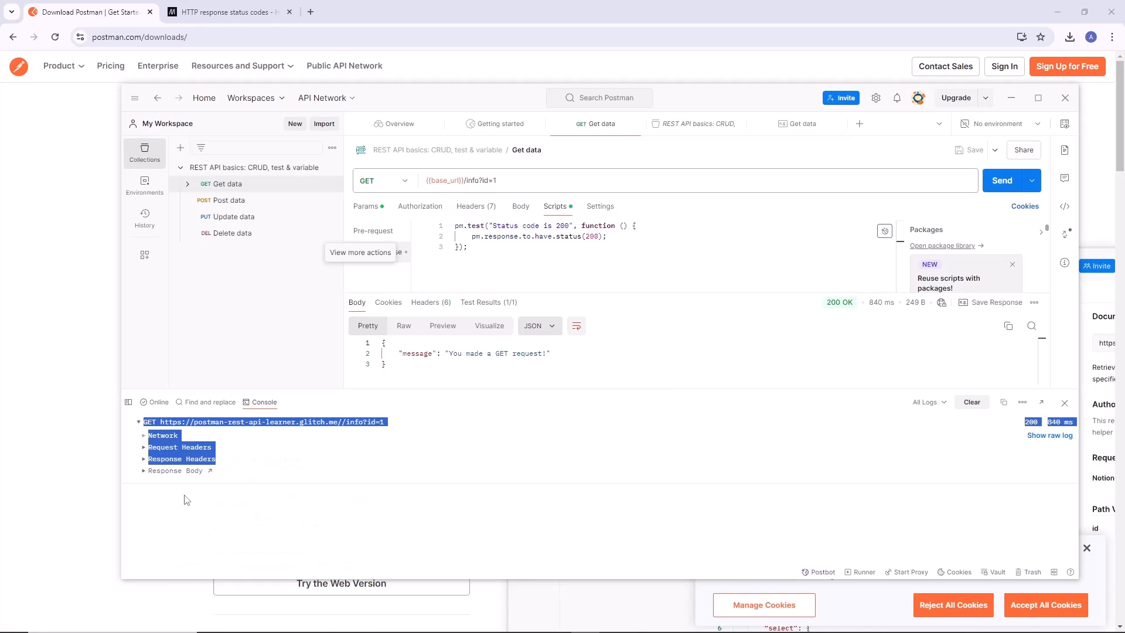
pyautogui.click(182, 495)
# Expand the logged response body, compare it with the request's response body, and close the console.
pyautogui.click(143, 470)
pyautogui.moveTo(325, 490); pyautogui.dragTo(167, 488)
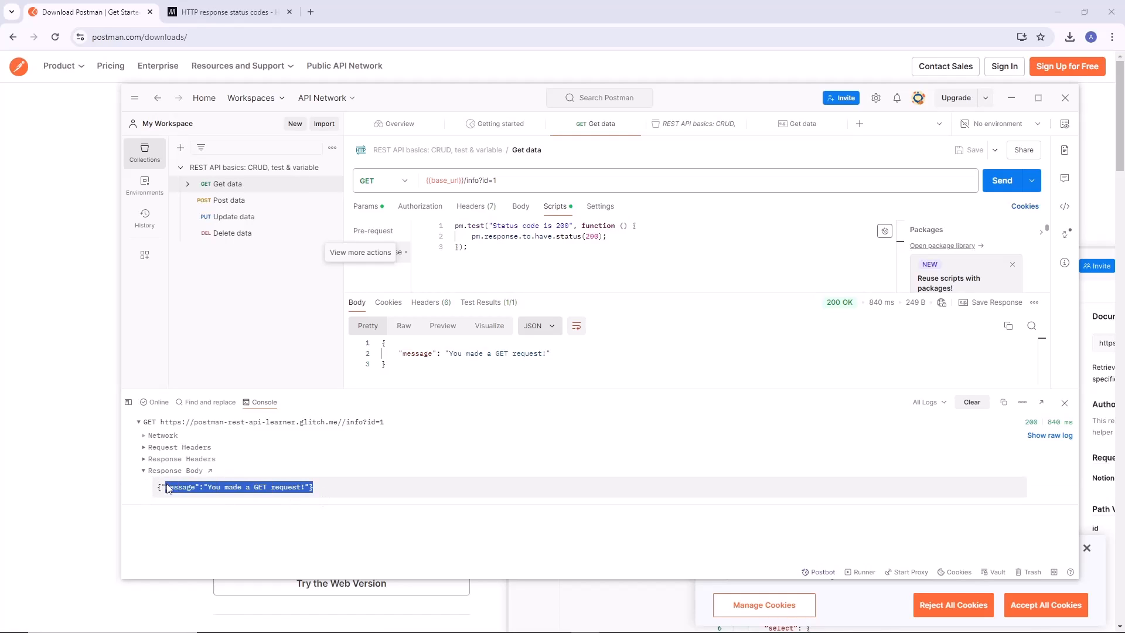
pyautogui.moveTo(535, 363); pyautogui.dragTo(347, 354)
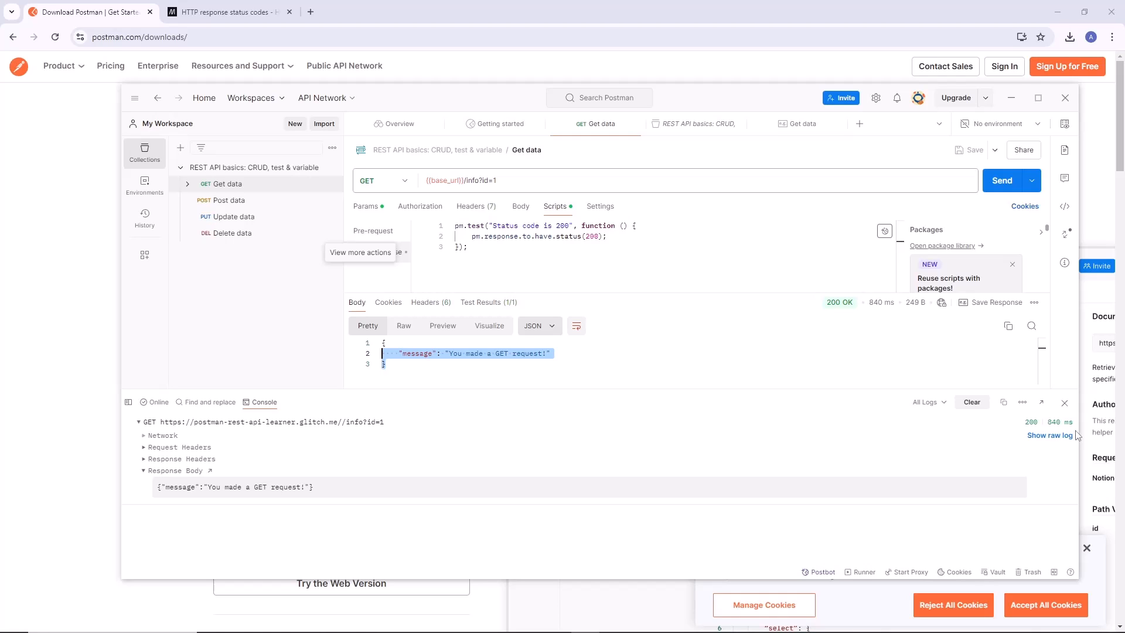
pyautogui.click(1064, 403)
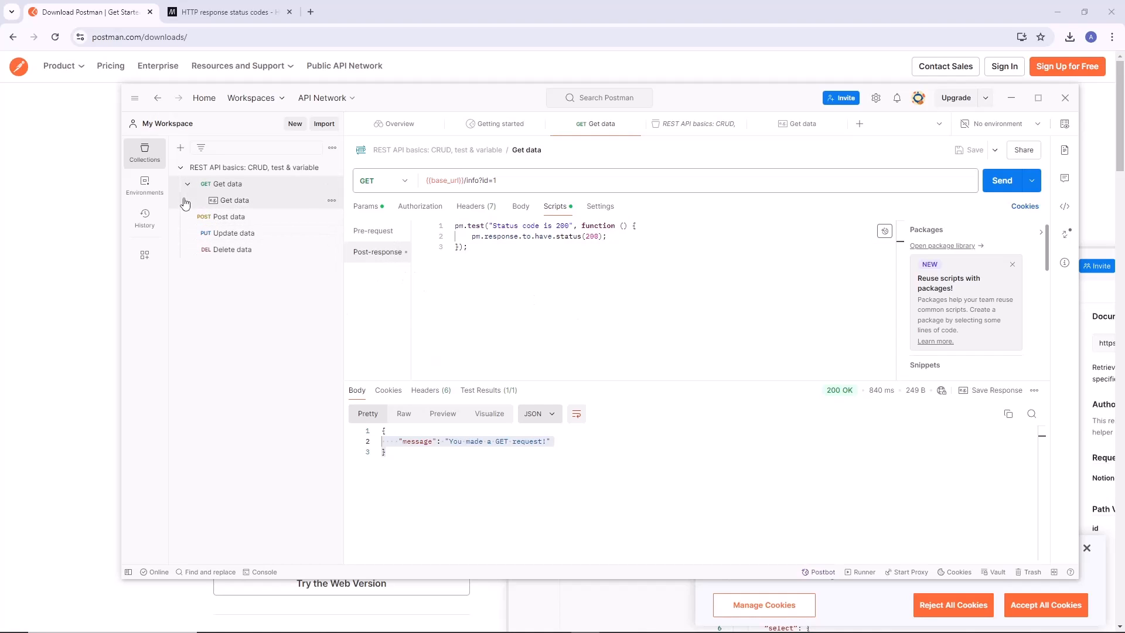
# Add a new folder to the REST API basics collection and create an empty request inside it.
pyautogui.click(252, 168)
pyautogui.rightClick(255, 171)
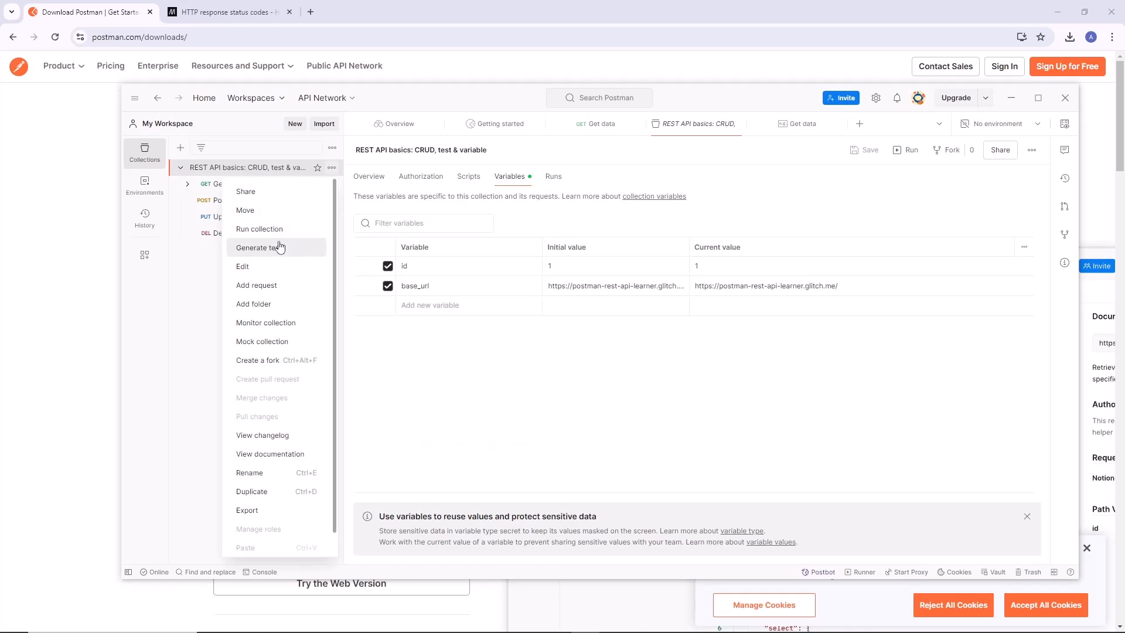
pyautogui.click(283, 304)
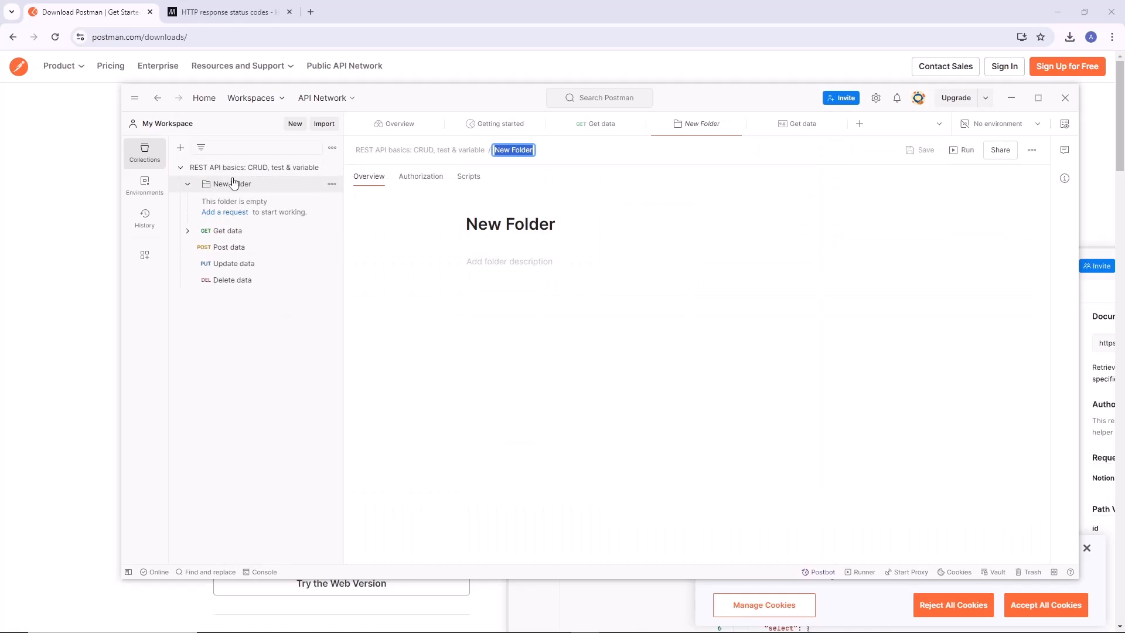
pyautogui.click(237, 212)
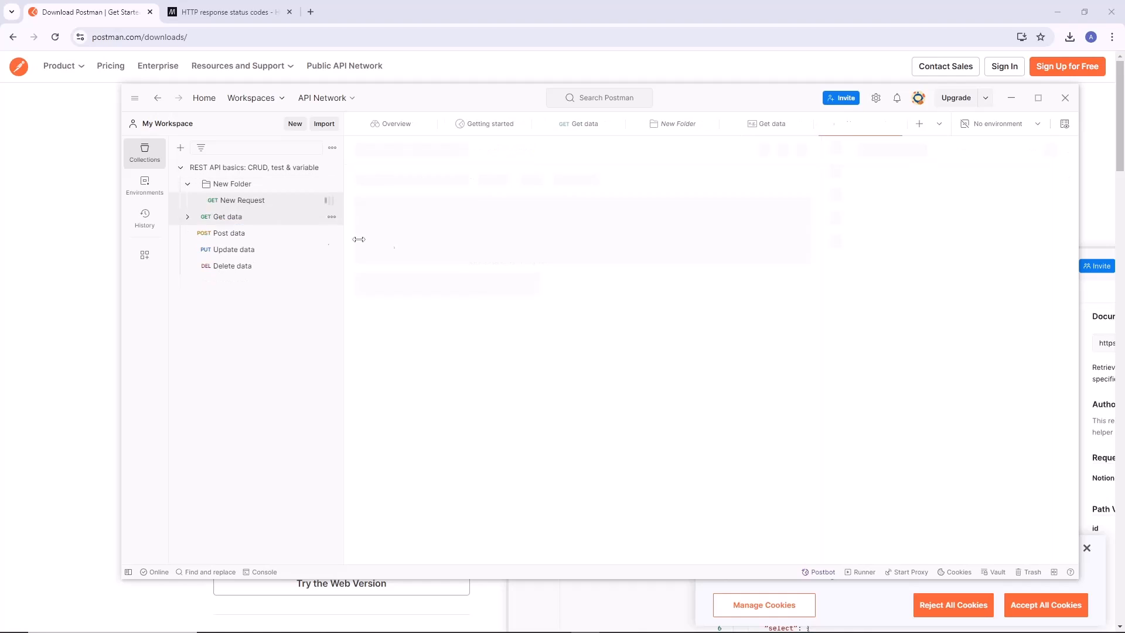
# Delete the new folder from the collection and return to the Get data request with its saved example collapsed.
pyautogui.click(188, 184)
pyautogui.click(330, 184)
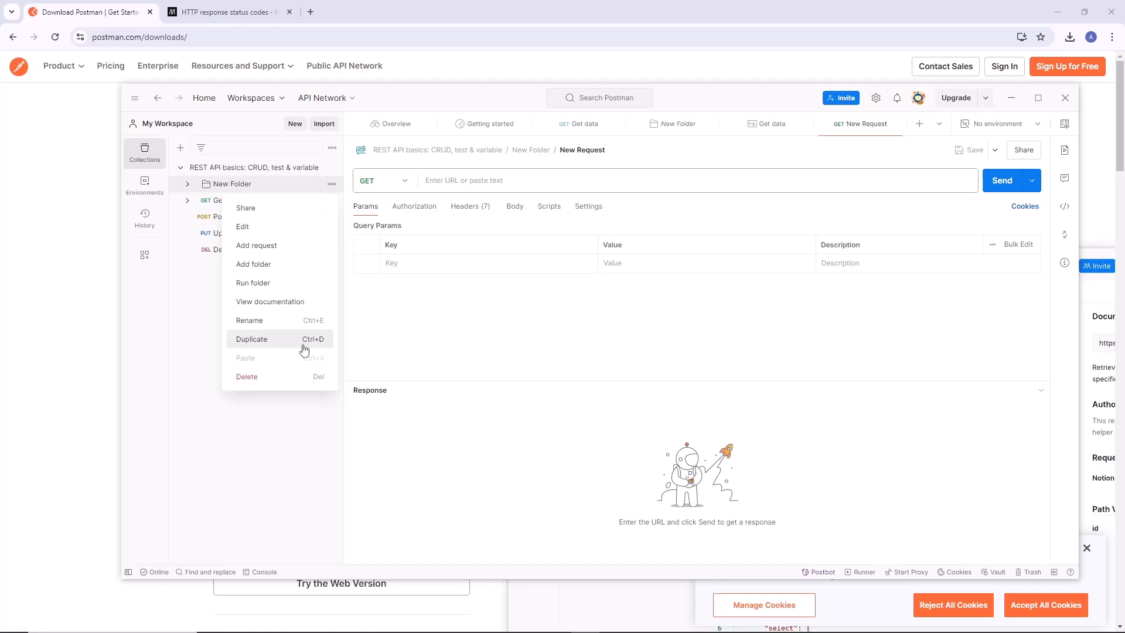
pyautogui.click(298, 378)
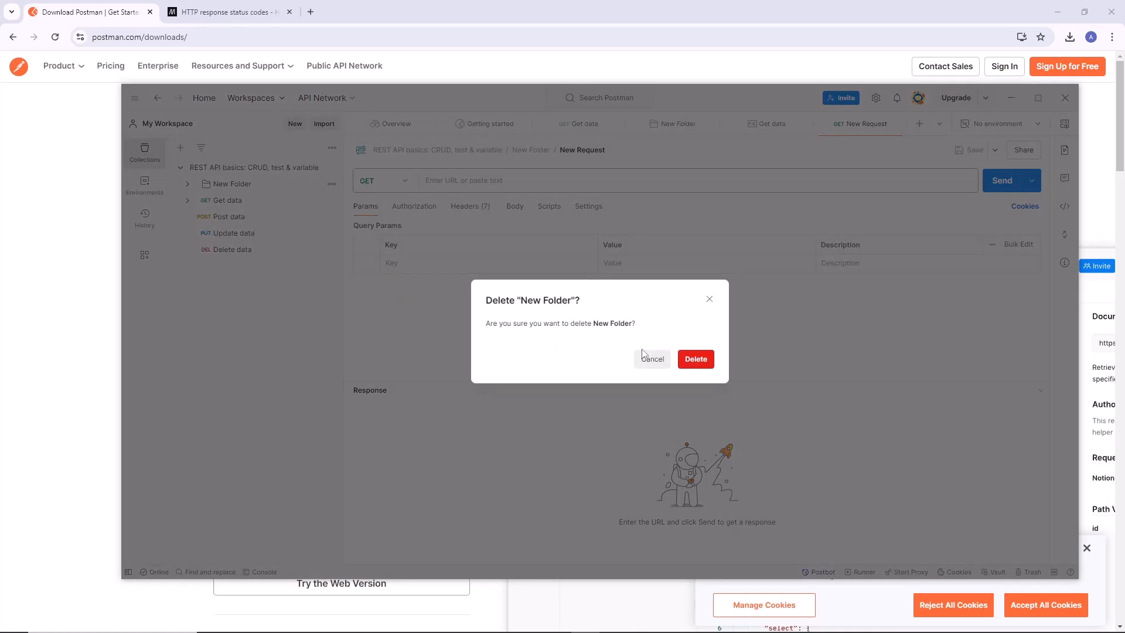
pyautogui.click(693, 356)
pyautogui.click(228, 184)
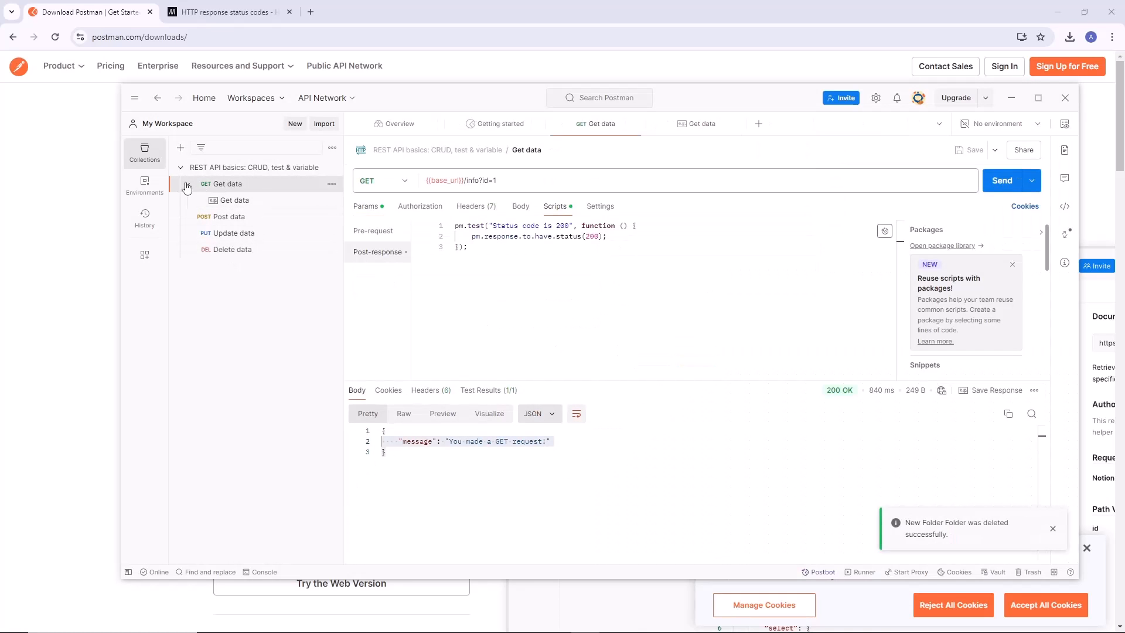
pyautogui.click(187, 184)
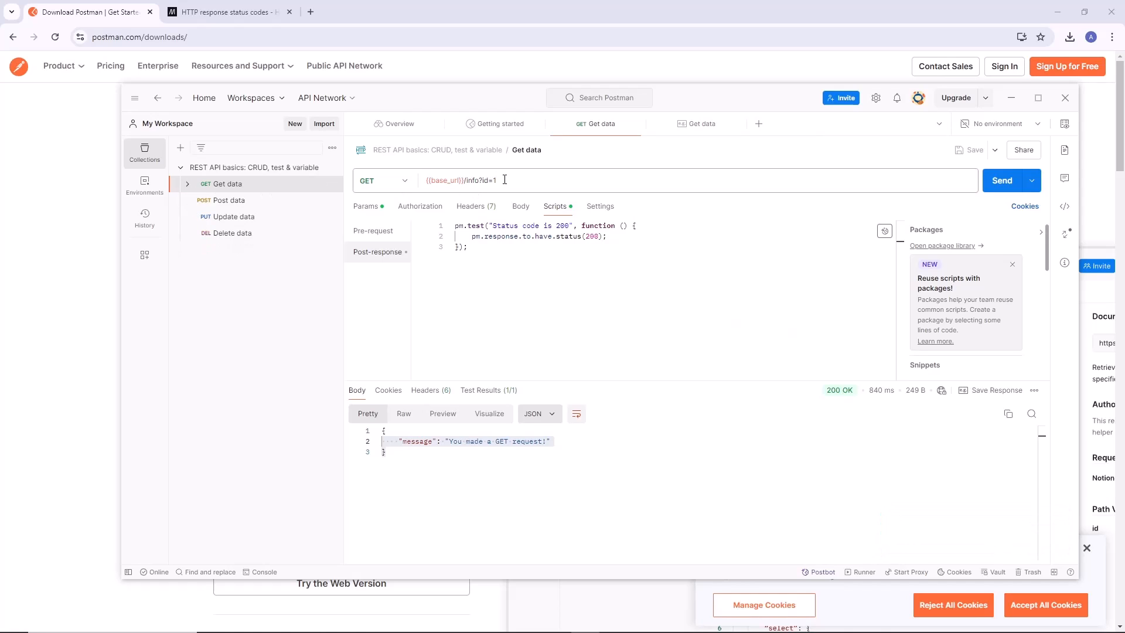
# Open the Post data request and review its endpoint, authorization, headers and raw JSON body.
pyautogui.click(237, 200)
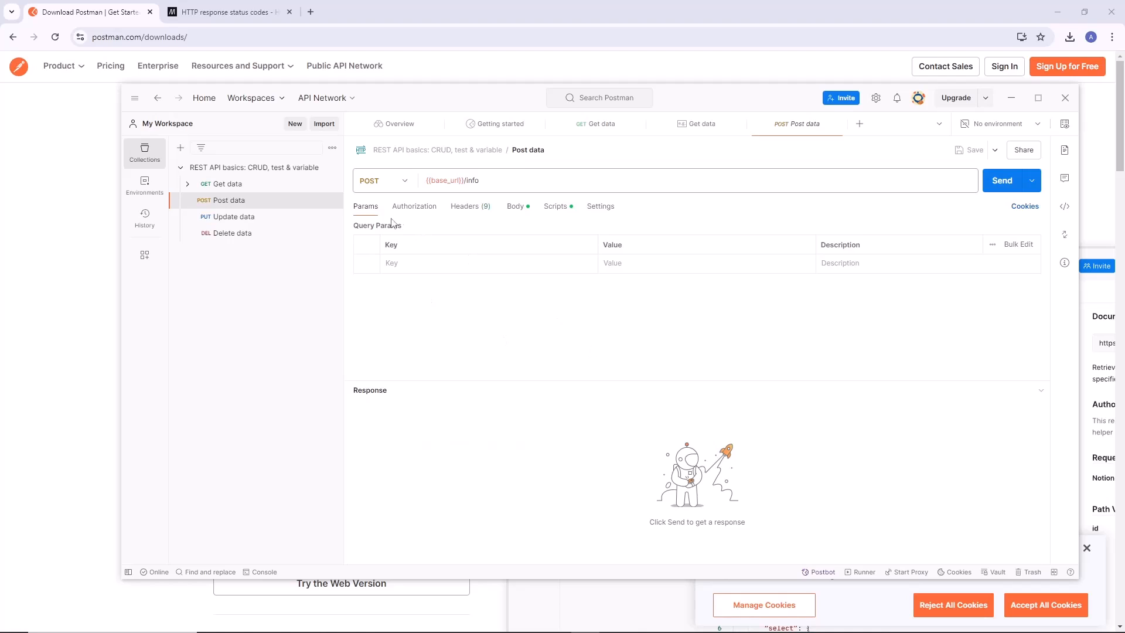
pyautogui.click(481, 180)
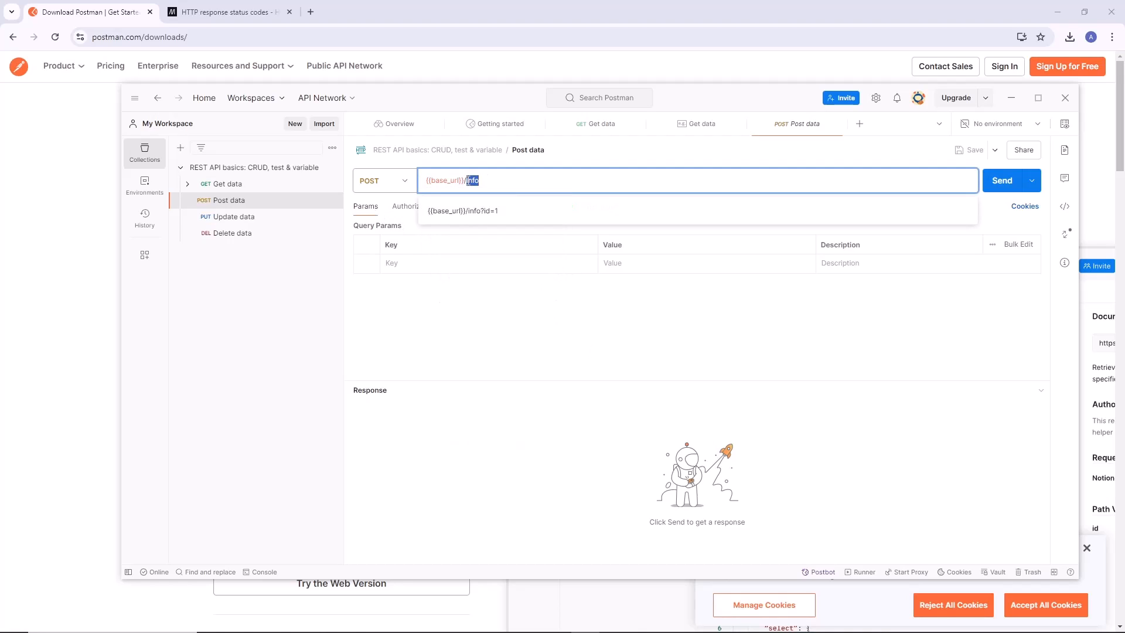
pyautogui.click(414, 207)
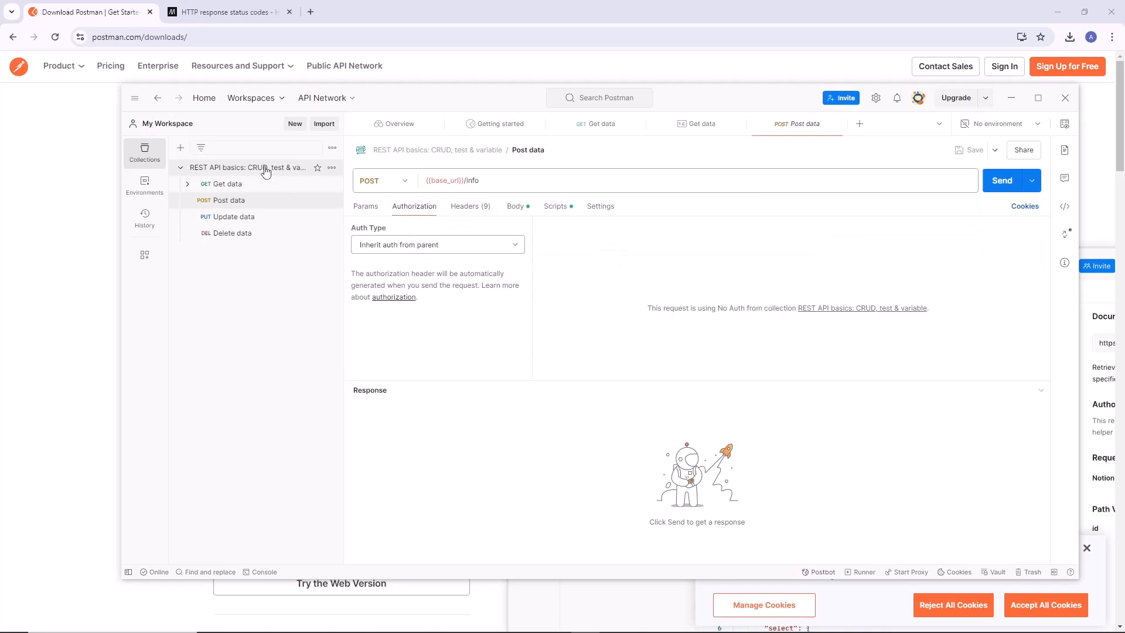
pyautogui.click(466, 208)
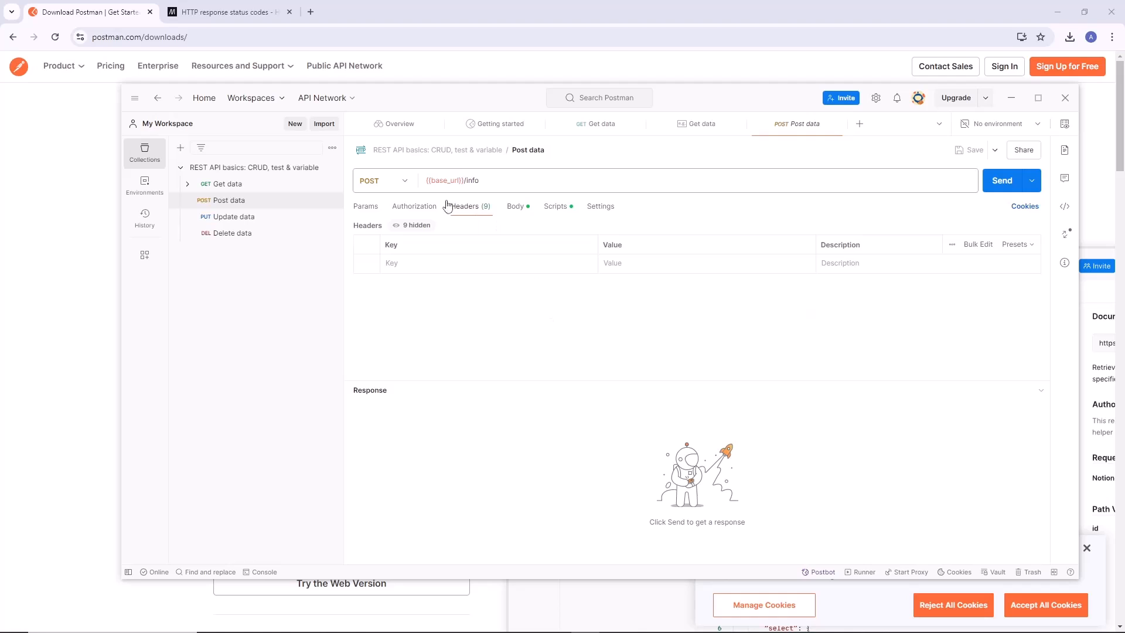
pyautogui.click(515, 207)
pyautogui.moveTo(405, 278); pyautogui.dragTo(353, 239)
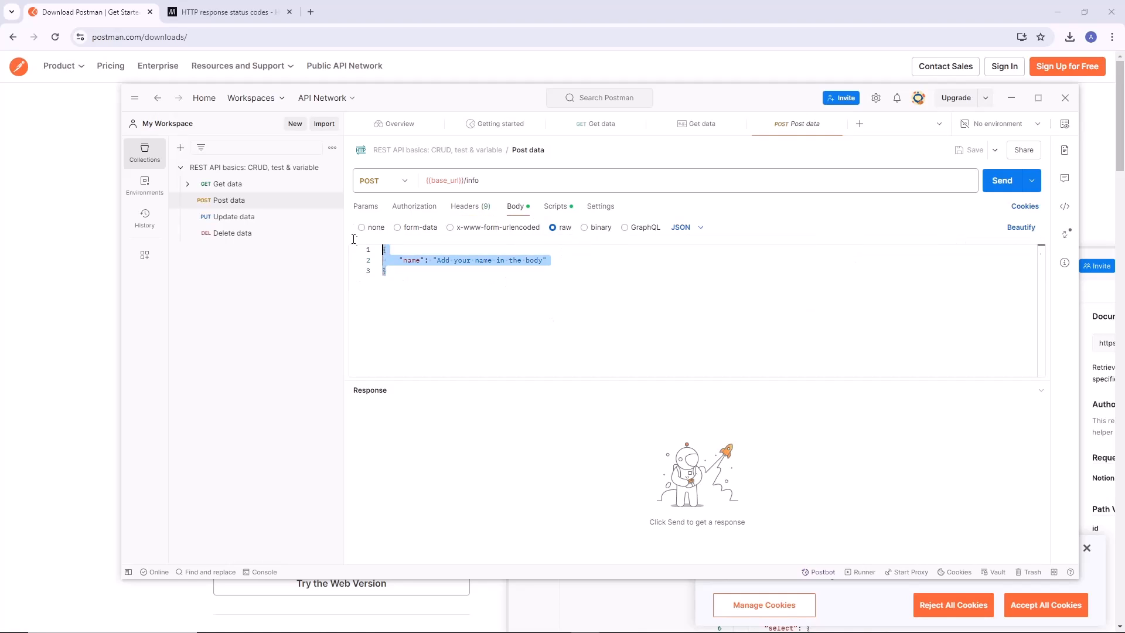
pyautogui.click(399, 277)
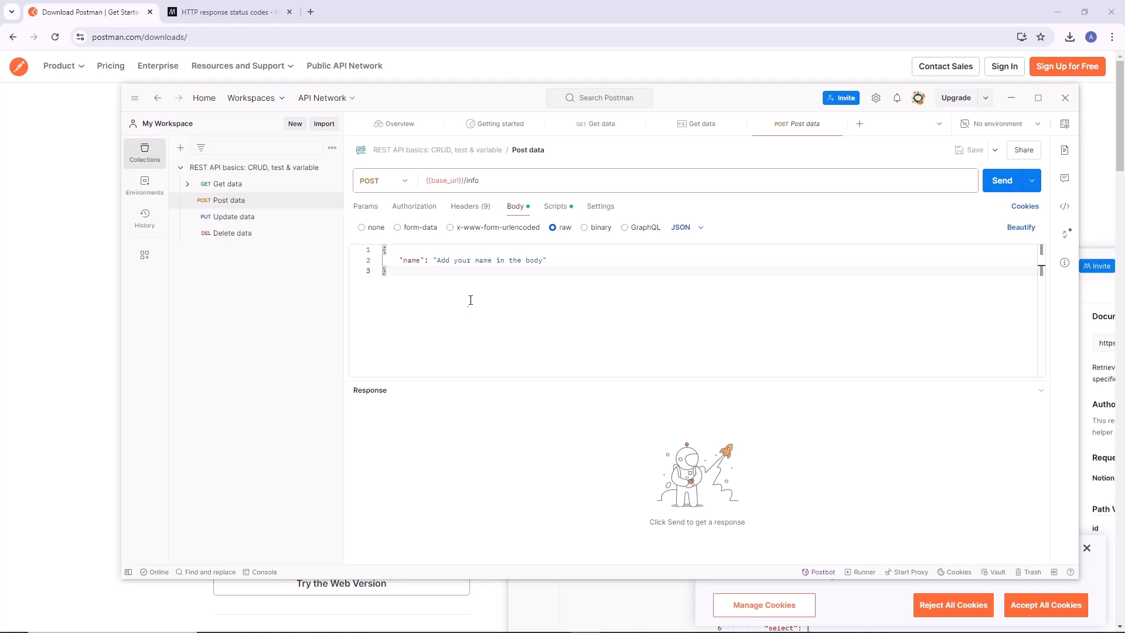
# Replace the placeholder name value in the Post data request's raw JSON body with a person's first name.
pyautogui.moveTo(404, 262); pyautogui.dragTo(543, 261)
pyautogui.click(417, 298)
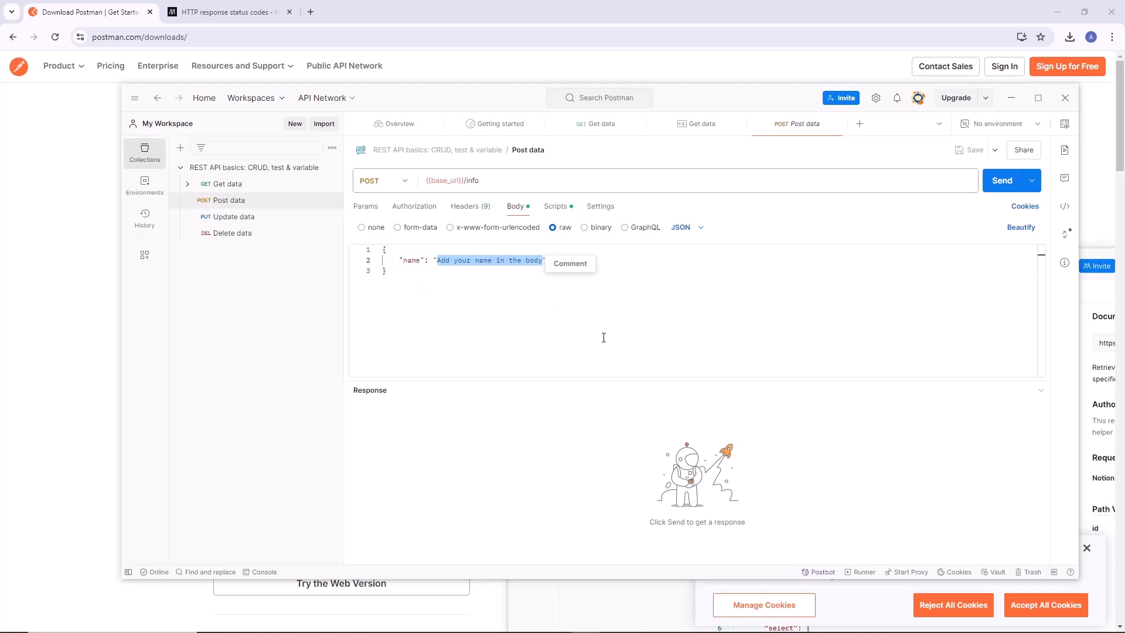
pyautogui.press('BackSpace')
pyautogui.write('alex')
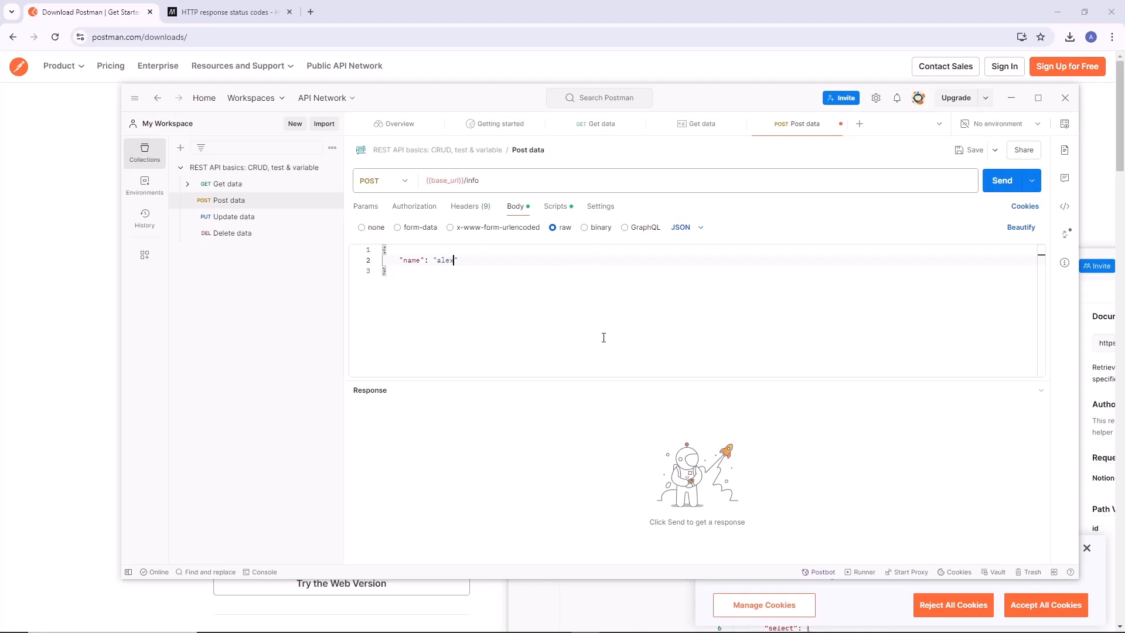
# Examine the structure of the edited JSON body, including its braces, name key and value.
pyautogui.hotkey('ctrl', 'a')
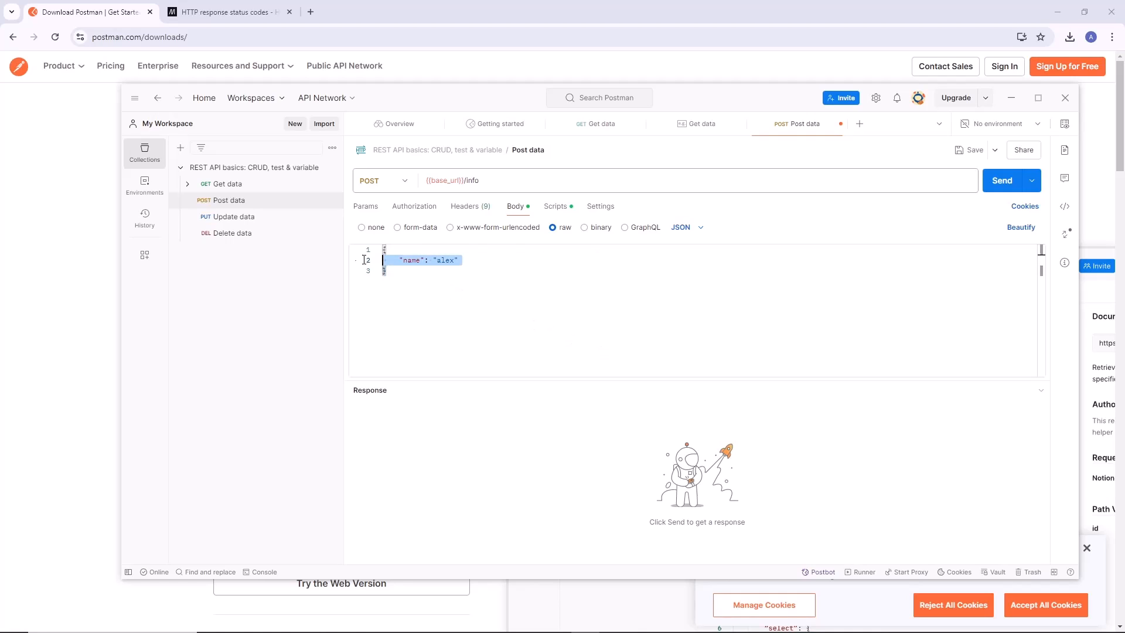
pyautogui.click(466, 289)
pyautogui.doubleClick(446, 260)
pyautogui.click(423, 293)
pyautogui.click(379, 250)
pyautogui.click(377, 250)
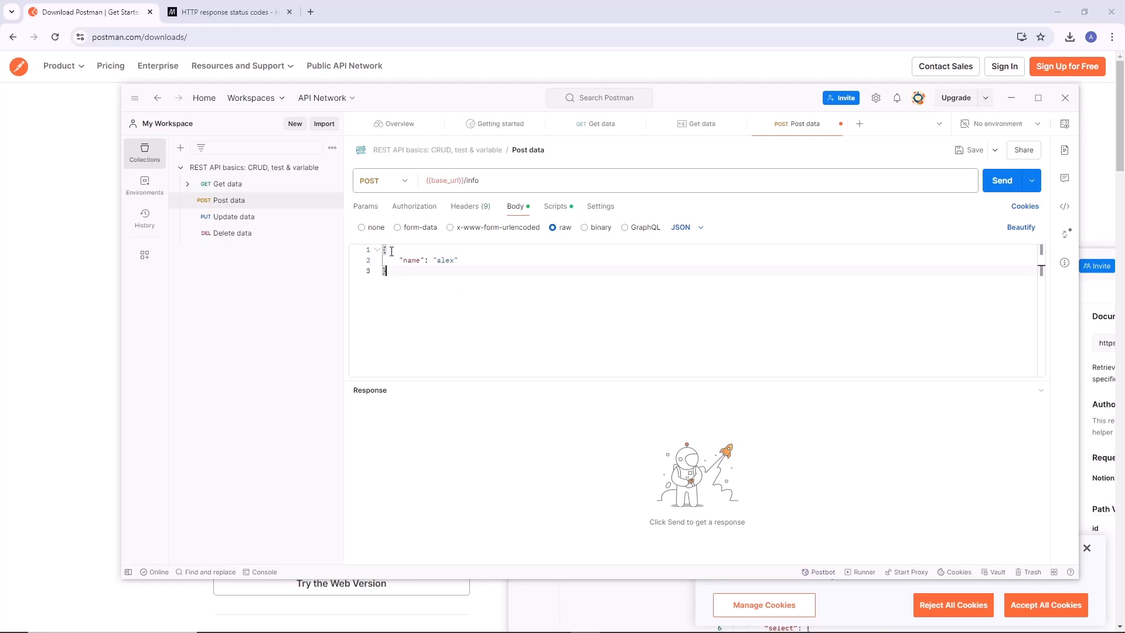
pyautogui.hotkey('ctrl', 'a')
pyautogui.click(413, 274)
pyautogui.moveTo(412, 274); pyautogui.dragTo(441, 282)
pyautogui.click(508, 291)
# Review the status codes accepted by the Post data post-response script and look through the request's settings.
pyautogui.click(554, 209)
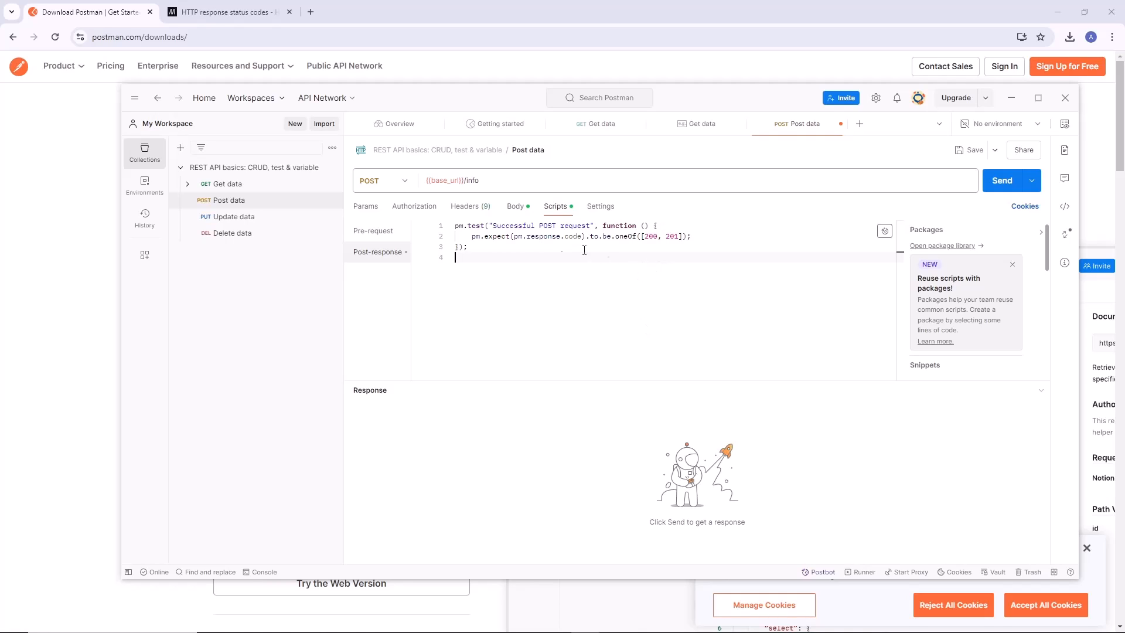
pyautogui.moveTo(465, 236); pyautogui.dragTo(694, 236)
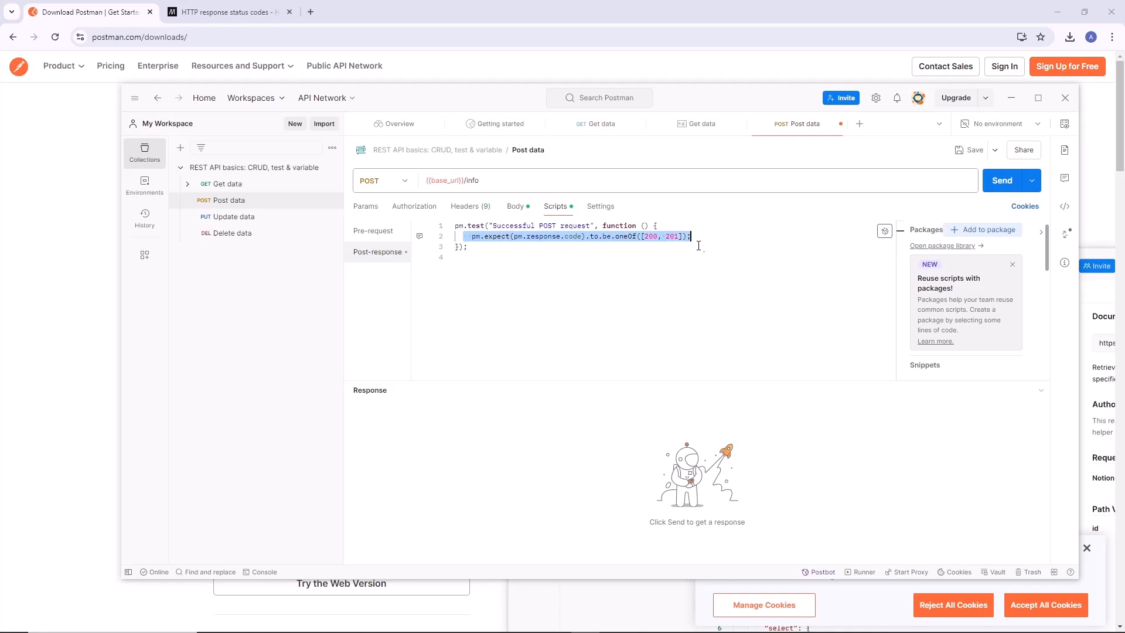
pyautogui.click(665, 237)
pyautogui.doubleClick(656, 237)
pyautogui.doubleClick(672, 236)
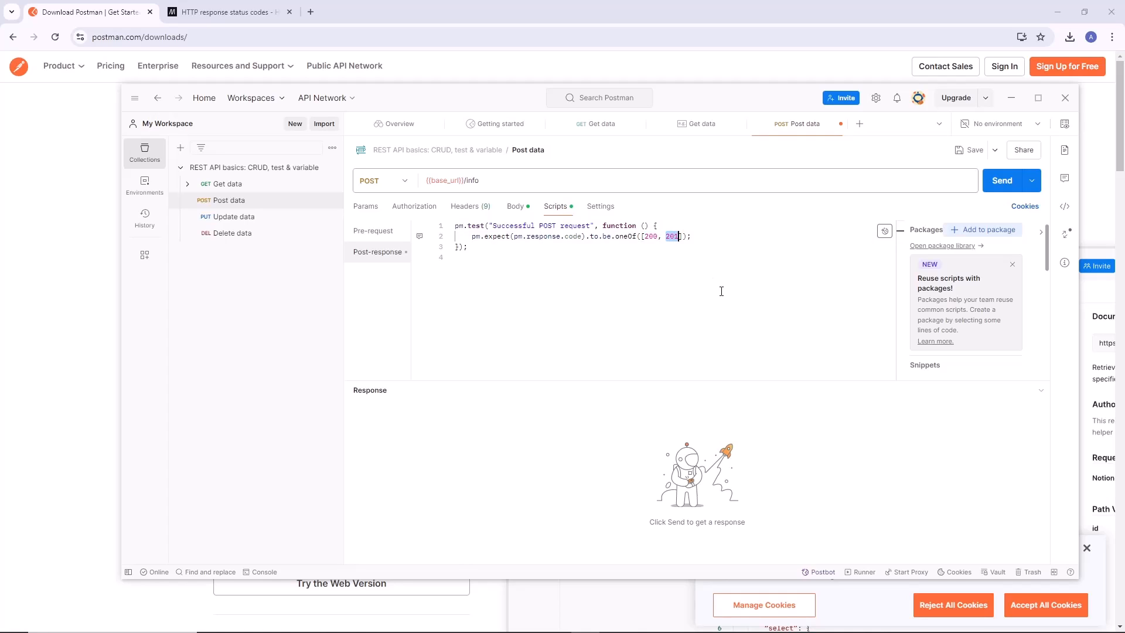
pyautogui.click(597, 207)
pyautogui.scroll(-8, 667, 368)
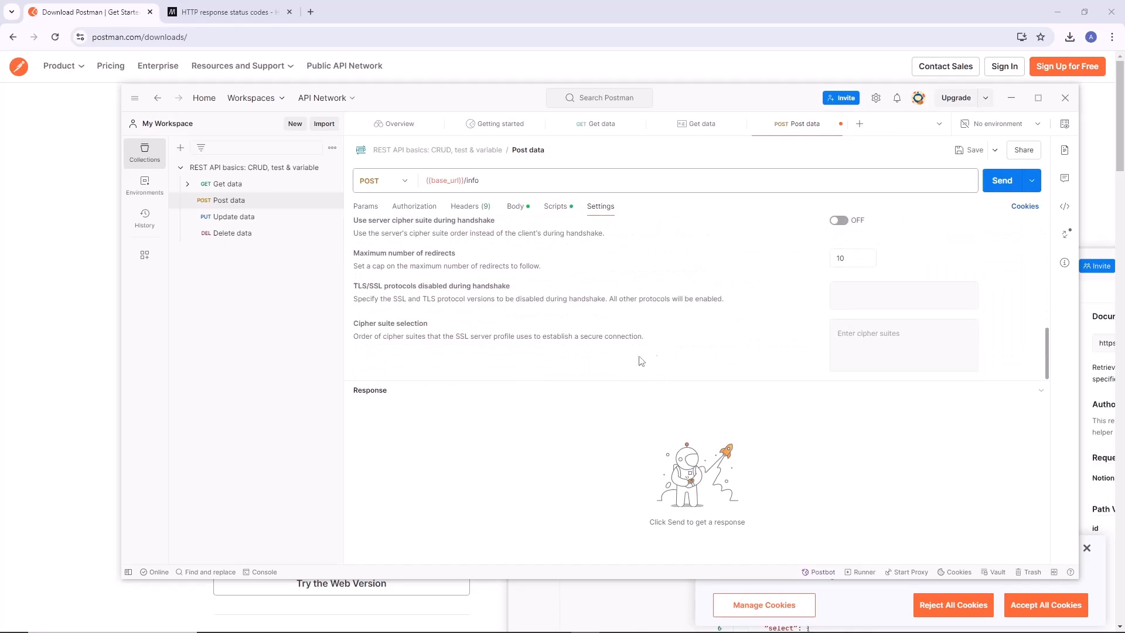
pyautogui.scroll(8, 640, 361)
# Return to the Post data post-response script and examine its test title and callback function.
pyautogui.click(553, 206)
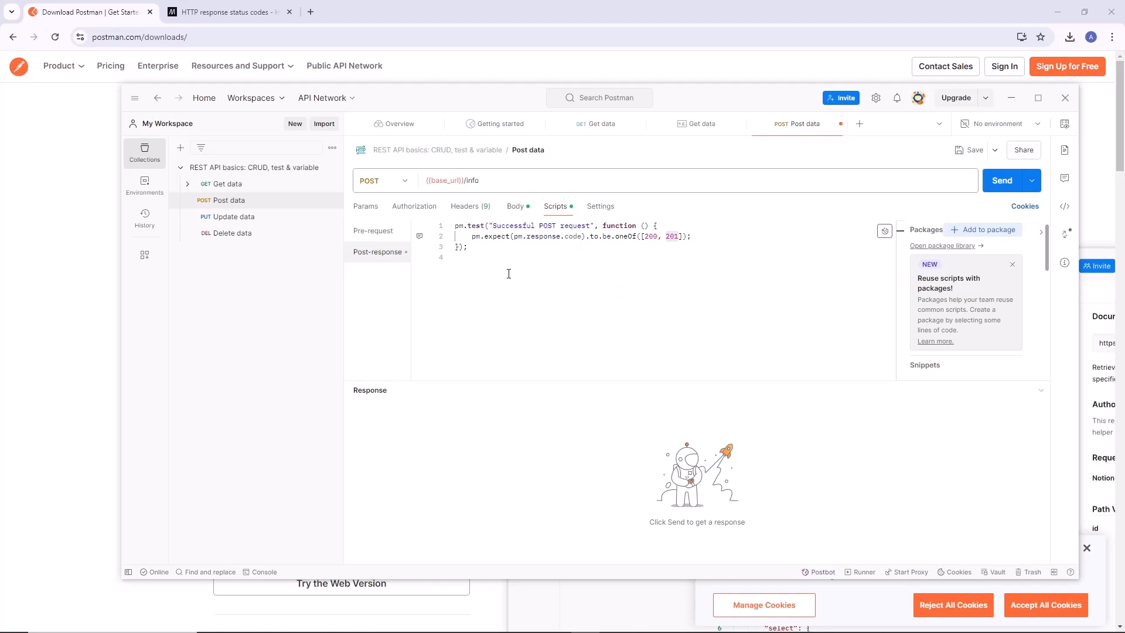
pyautogui.click(508, 273)
pyautogui.moveTo(576, 287); pyautogui.dragTo(590, 229)
pyautogui.click(549, 282)
pyautogui.click(607, 268)
pyautogui.doubleClick(620, 225)
pyautogui.click(589, 269)
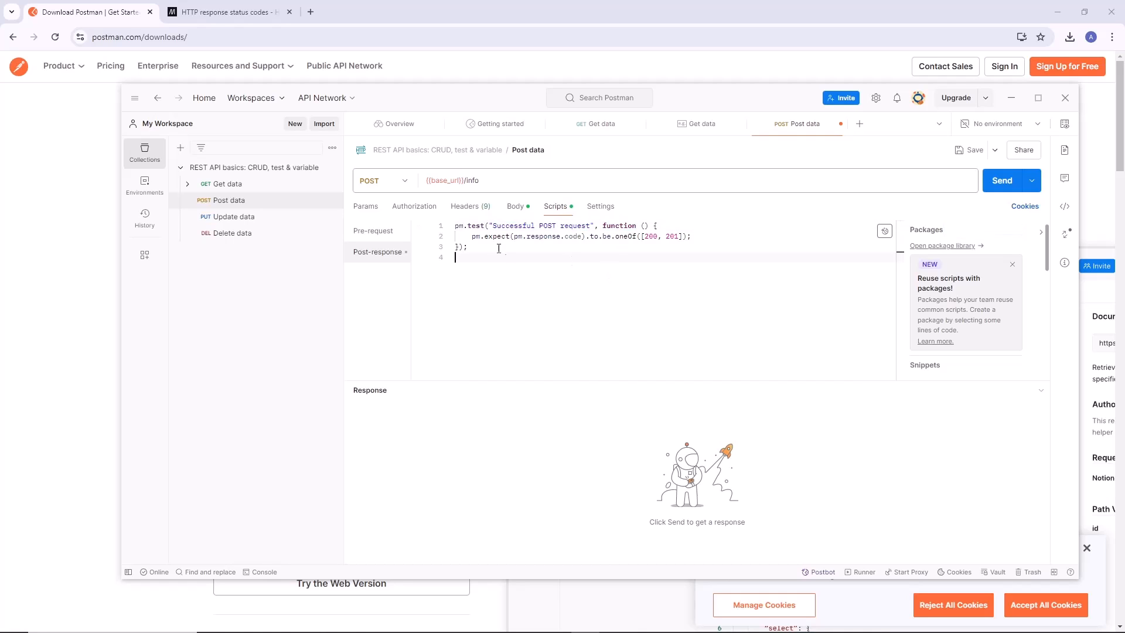
# Examine the script's expectation line piece by piece: expect, response, code and the accepted status values 200 and 201.
pyautogui.moveTo(468, 236); pyautogui.dragTo(700, 235)
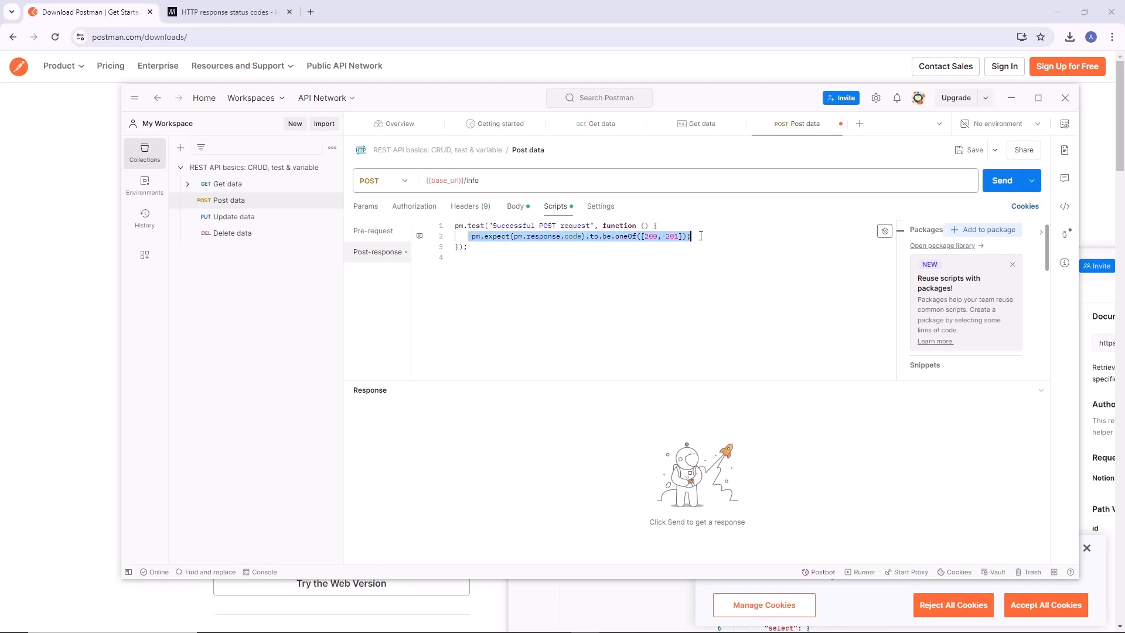
pyautogui.click(604, 261)
pyautogui.doubleClick(496, 236)
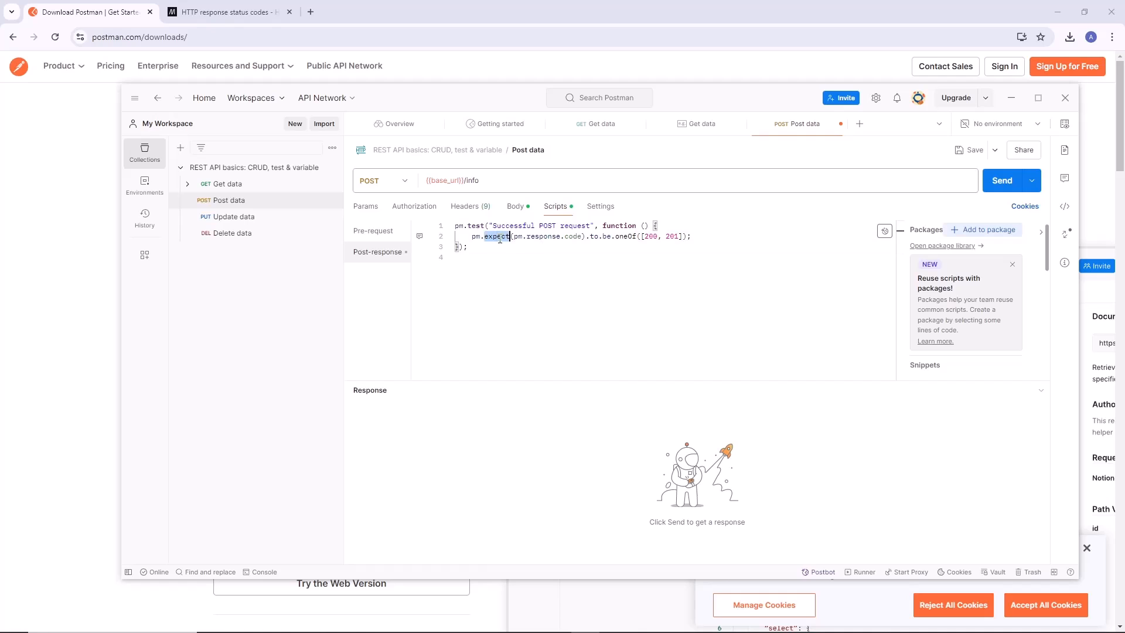
pyautogui.doubleClick(536, 236)
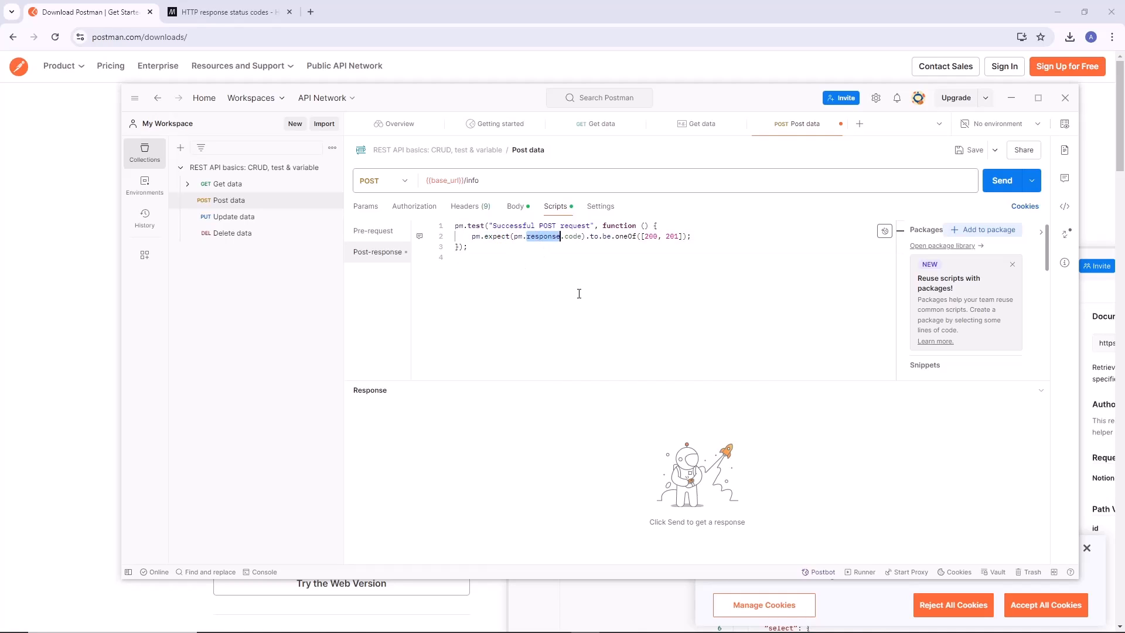
pyautogui.click(583, 261)
pyautogui.doubleClick(572, 236)
pyautogui.click(586, 275)
pyautogui.doubleClick(650, 236)
pyautogui.doubleClick(674, 236)
pyautogui.click(696, 302)
# Send the Post data request and inspect the message and name value in its response body.
pyautogui.hotkey('ctrl', 'Return')
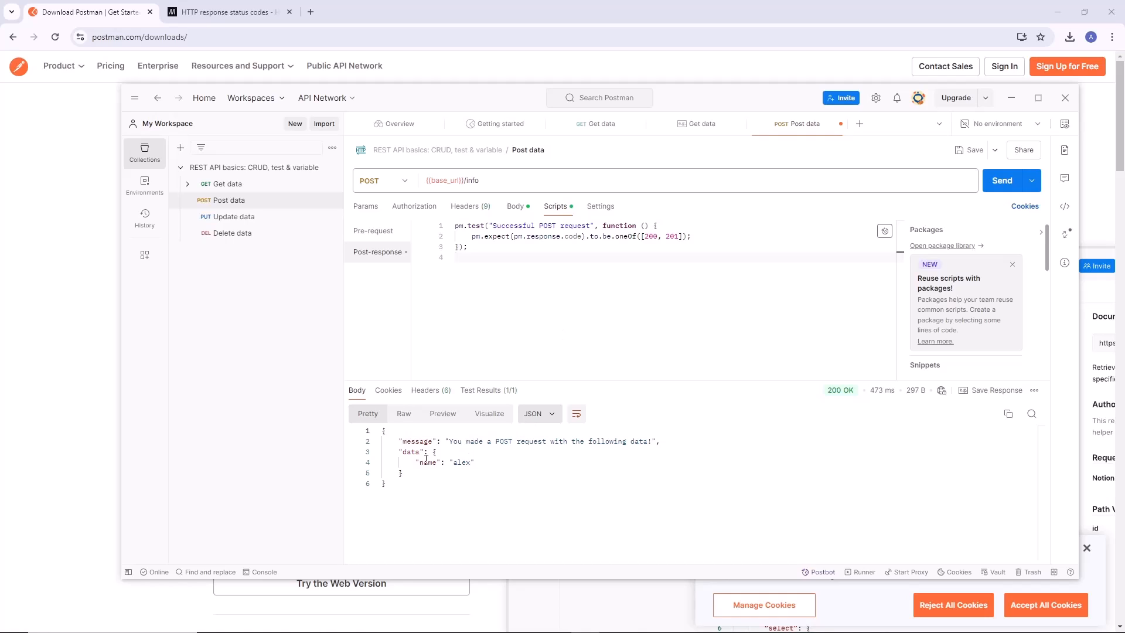
pyautogui.moveTo(450, 435); pyautogui.dragTo(576, 438)
pyautogui.click(589, 441)
pyautogui.click(487, 463)
pyautogui.doubleClick(460, 462)
pyautogui.click(449, 258)
pyautogui.click(384, 237)
pyautogui.click(380, 252)
pyautogui.click(781, 342)
# Open the Update data request, review its endpoint and query parameter, and compare it with the Post data request.
pyautogui.click(275, 218)
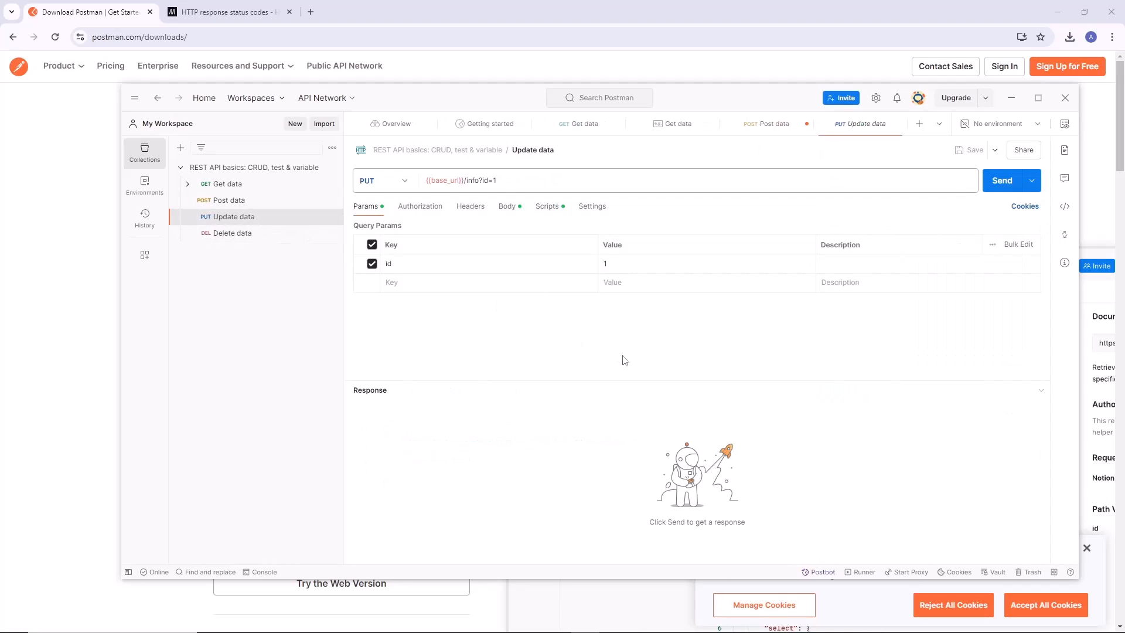
pyautogui.moveTo(502, 183)
pyautogui.mouseDown()
pyautogui.moveTo(476, 182)
pyautogui.moveTo(499, 181)
pyautogui.mouseUp()
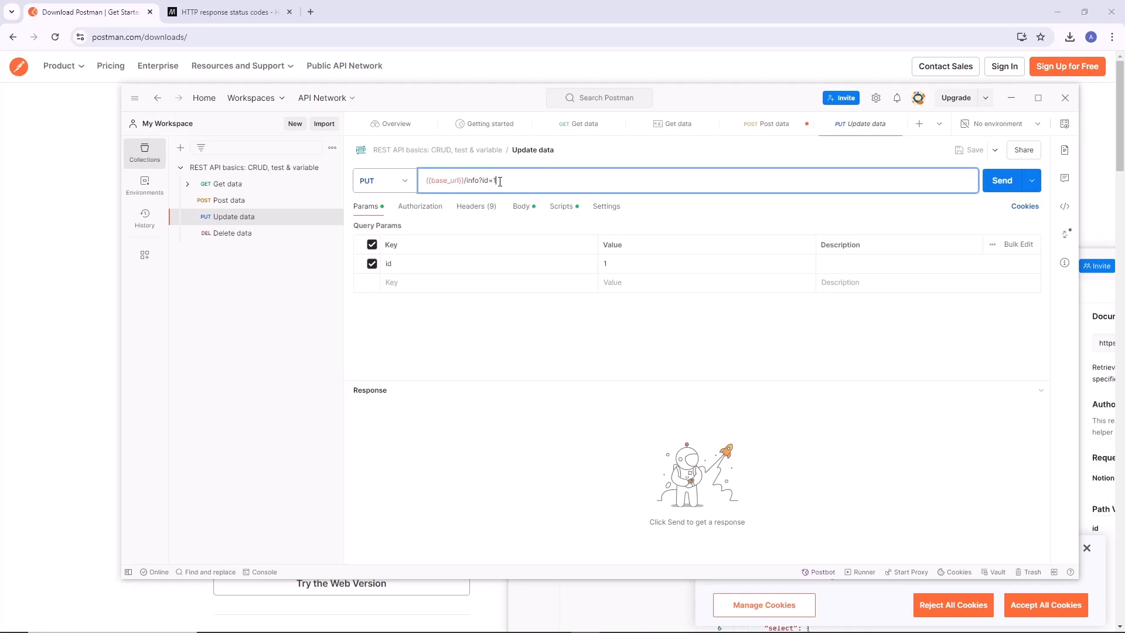
pyautogui.click(260, 202)
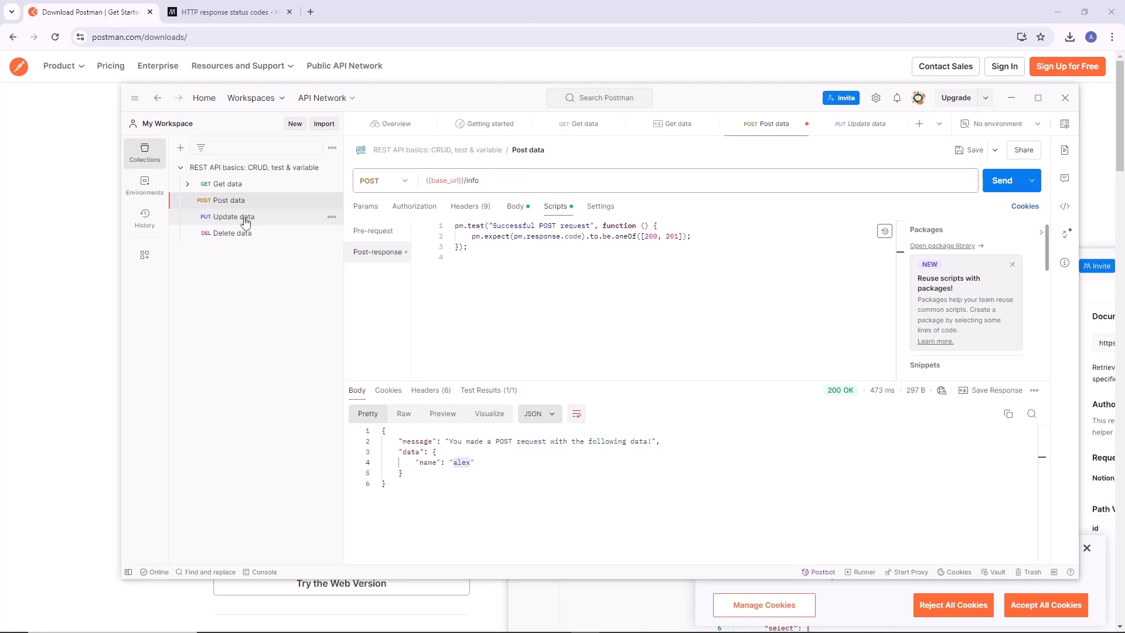
pyautogui.click(241, 219)
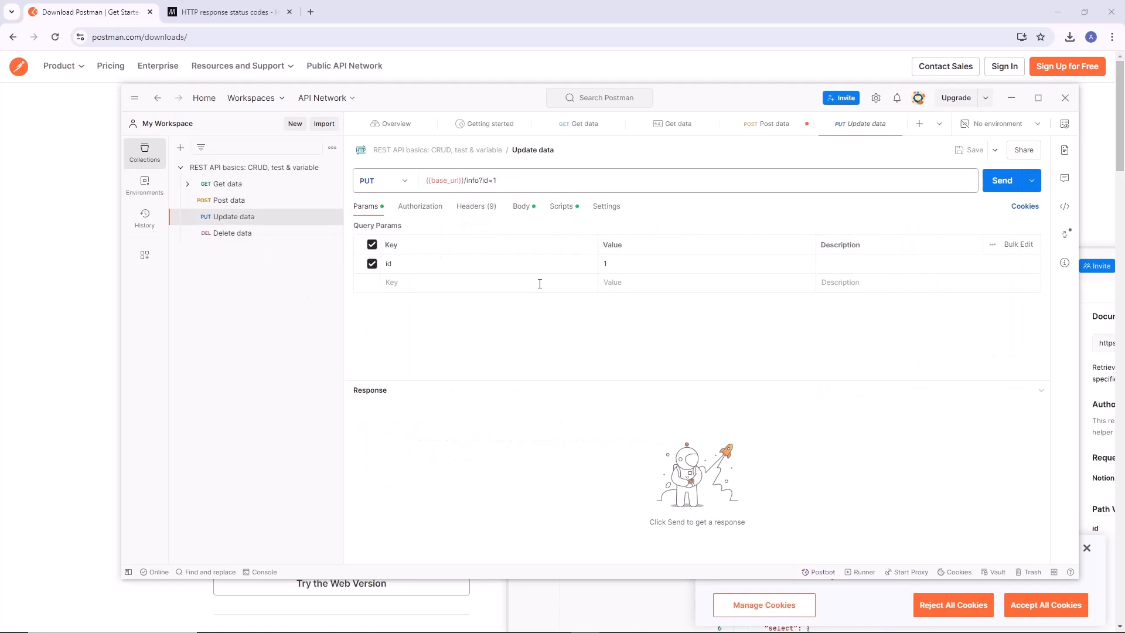
# Replace the placeholder name value in the Update data request's raw JSON body with a different personal name.
pyautogui.click(520, 209)
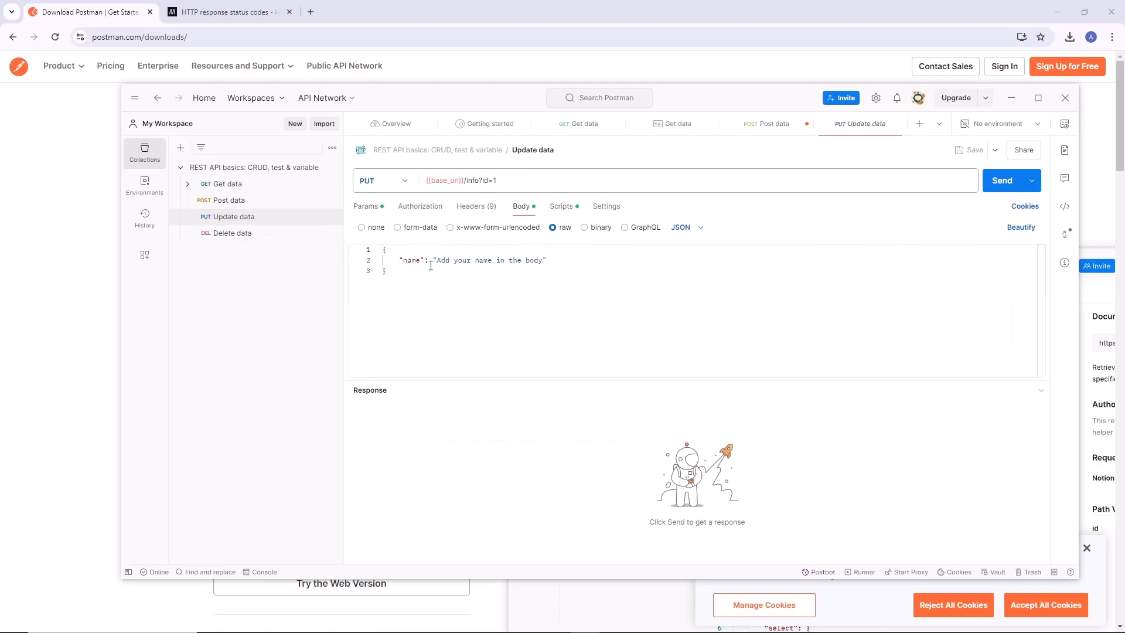
pyautogui.hotkey('ctrl', 'a')
pyautogui.moveTo(437, 260); pyautogui.dragTo(542, 260)
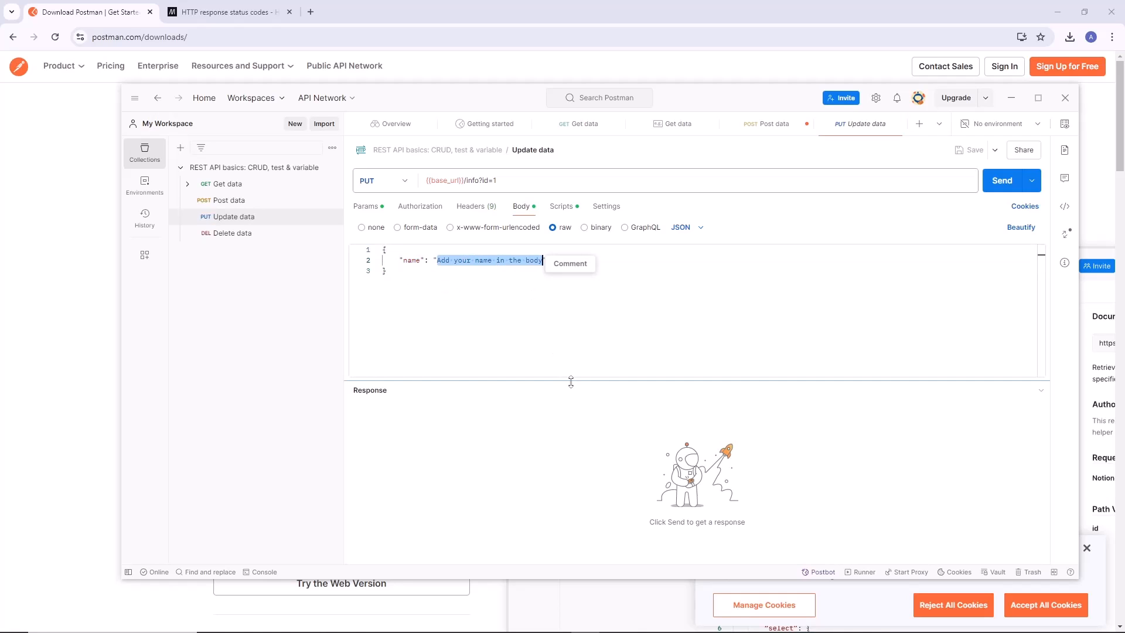
pyautogui.write('alex')
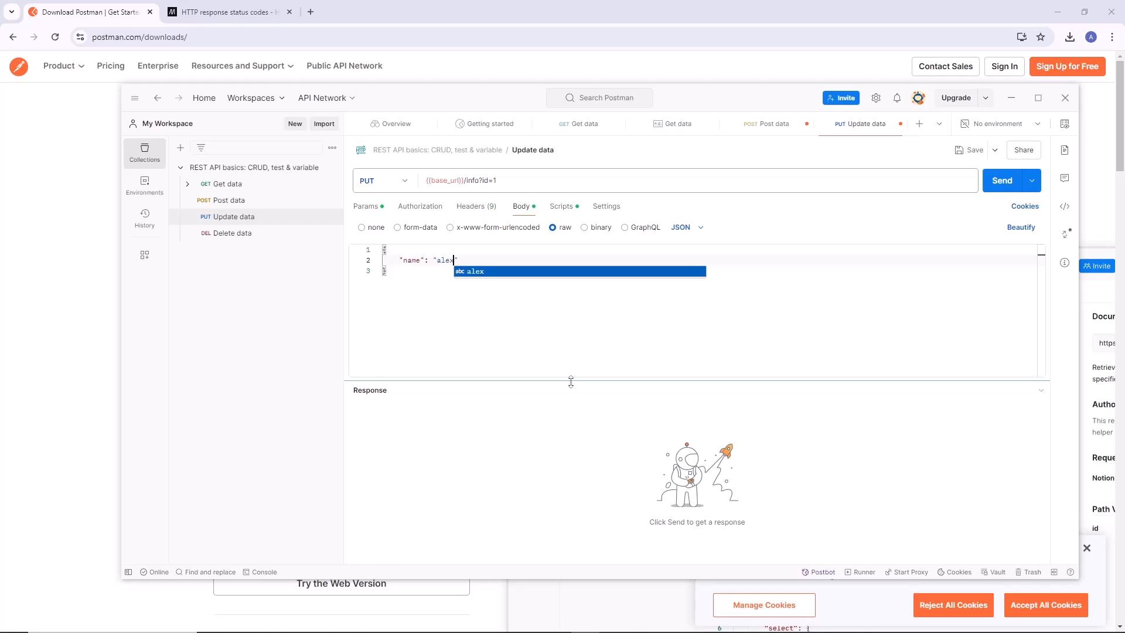
pyautogui.write('usadays')
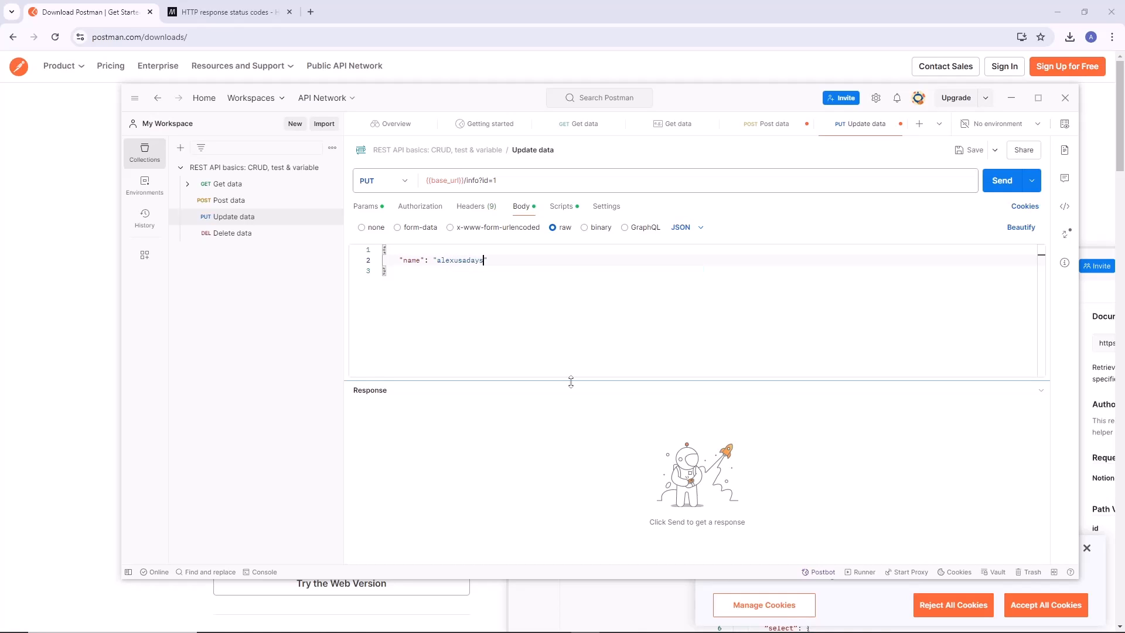
# Send the Update data request and check the returned name value and response status.
pyautogui.click(1000, 182)
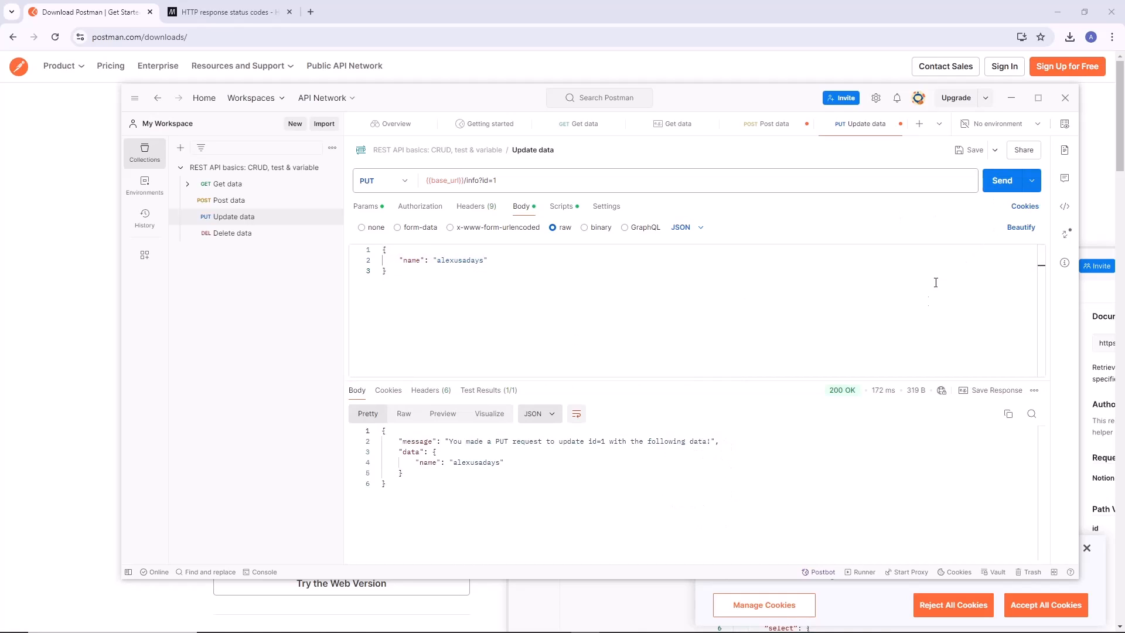
pyautogui.moveTo(412, 463); pyautogui.dragTo(512, 460)
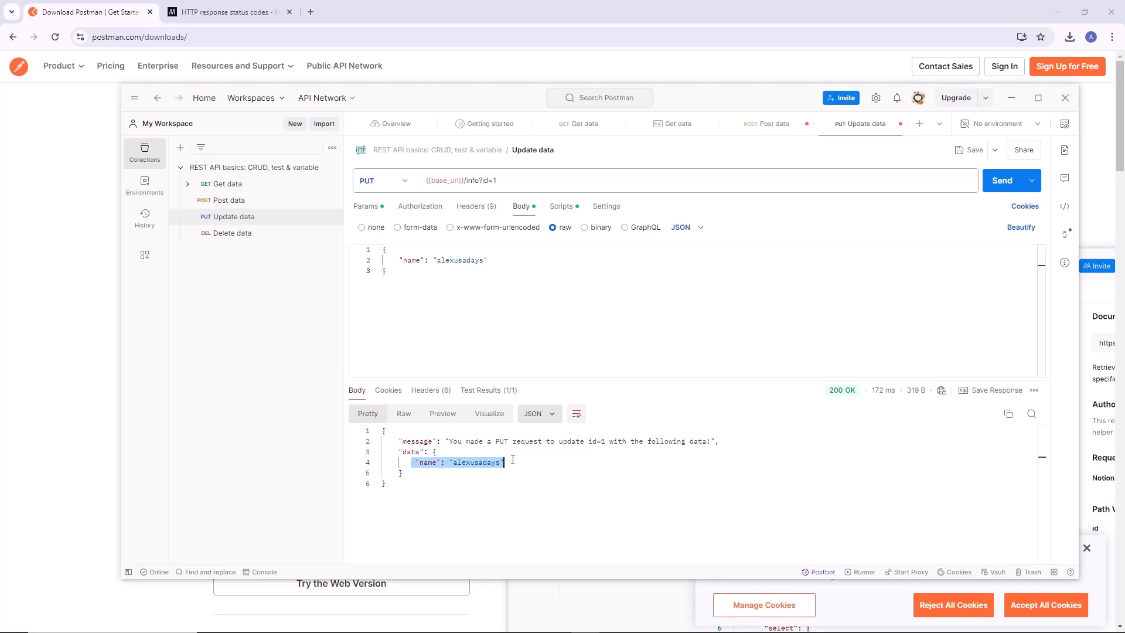
pyautogui.click(534, 467)
pyautogui.doubleClick(841, 391)
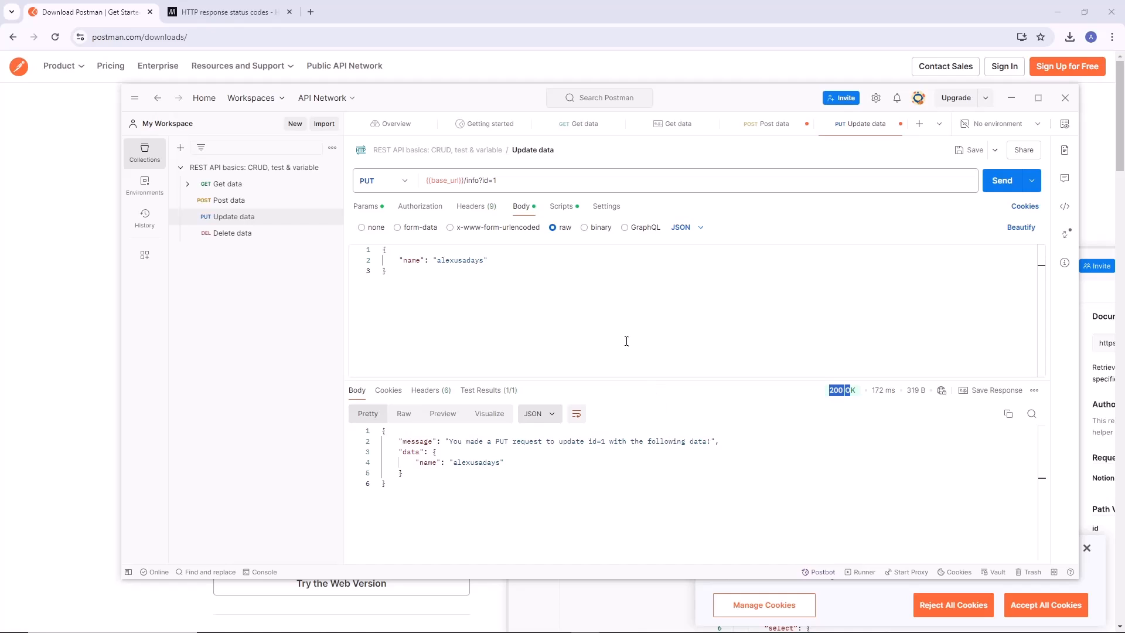
# Review the Update data post-response script and its accepted status codes 200, 201 and 204.
pyautogui.click(563, 210)
pyautogui.moveTo(468, 237); pyautogui.dragTo(665, 237)
pyautogui.click(663, 256)
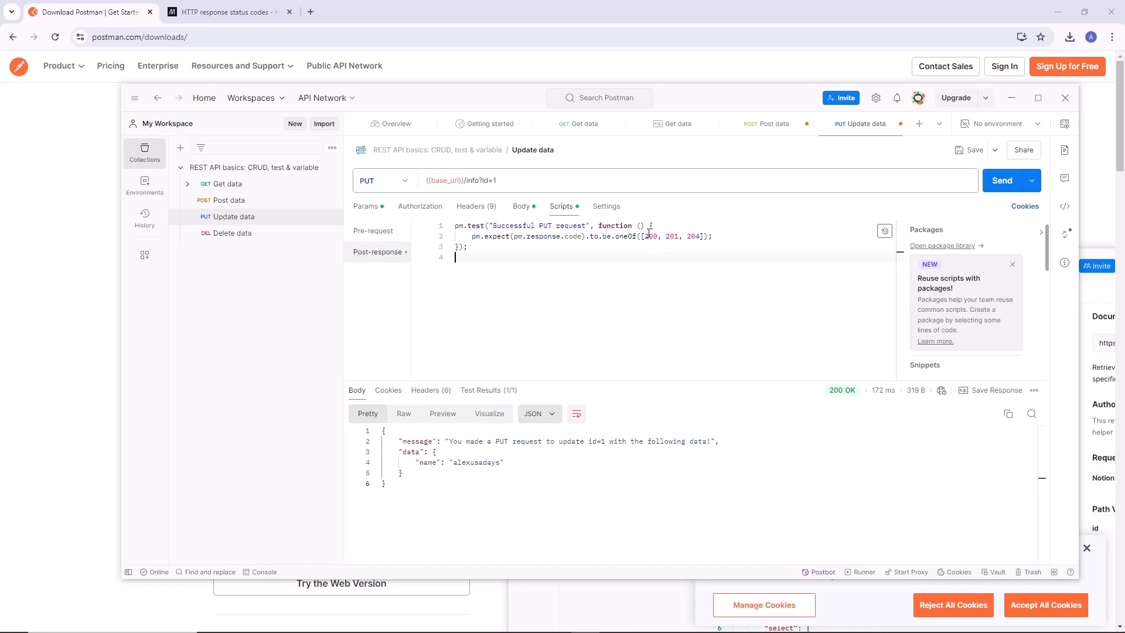
pyautogui.doubleClick(649, 236)
pyautogui.doubleClick(671, 236)
pyautogui.doubleClick(693, 236)
pyautogui.click(688, 256)
# Open the Delete data request and review its endpoint and id query parameter.
pyautogui.click(256, 235)
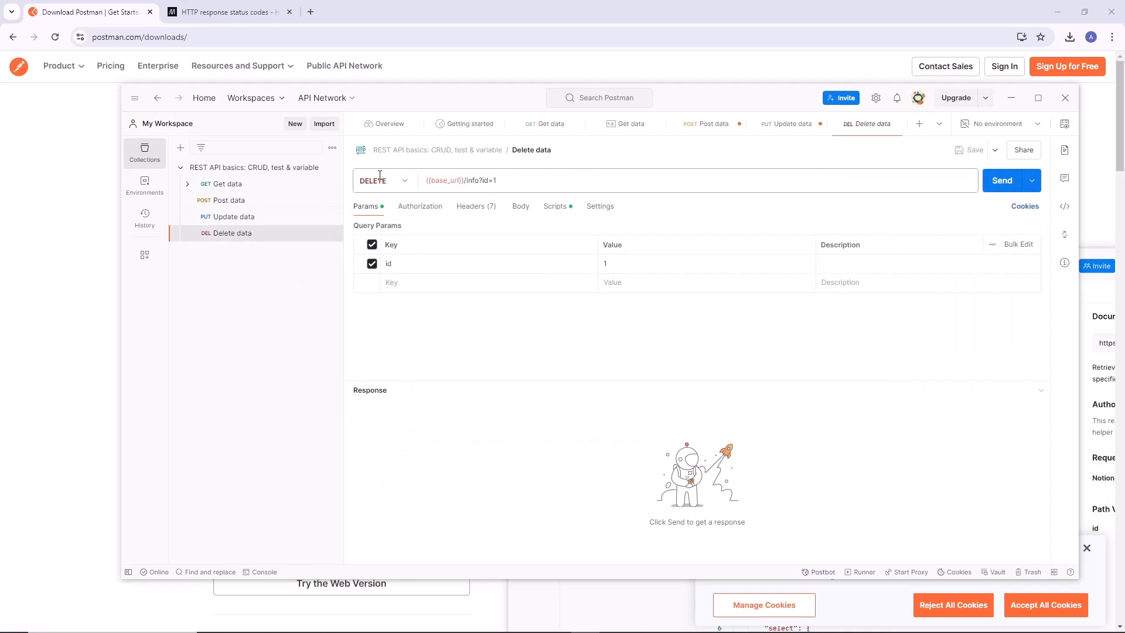
pyautogui.moveTo(506, 183)
pyautogui.mouseDown()
pyautogui.moveTo(426, 181)
pyautogui.moveTo(510, 181)
pyautogui.mouseUp()
pyautogui.click(506, 181)
pyautogui.click(549, 354)
# Send the Delete data request and inspect its response status and message.
pyautogui.click(1002, 182)
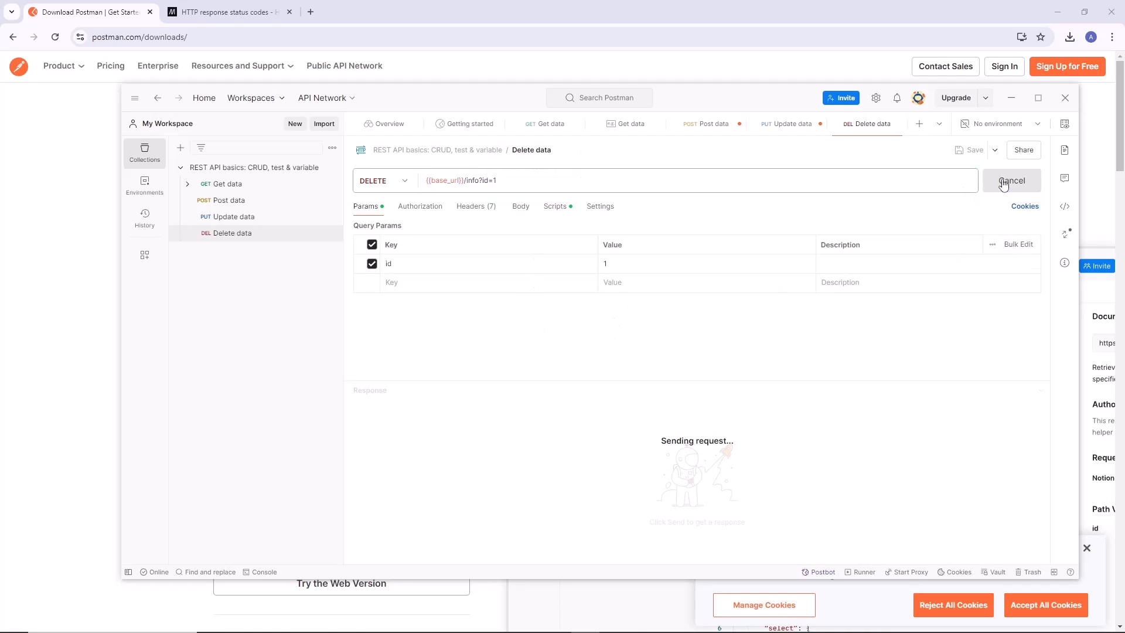
pyautogui.moveTo(829, 394); pyautogui.dragTo(855, 394)
pyautogui.click(654, 440)
pyautogui.moveTo(399, 441); pyautogui.dragTo(656, 446)
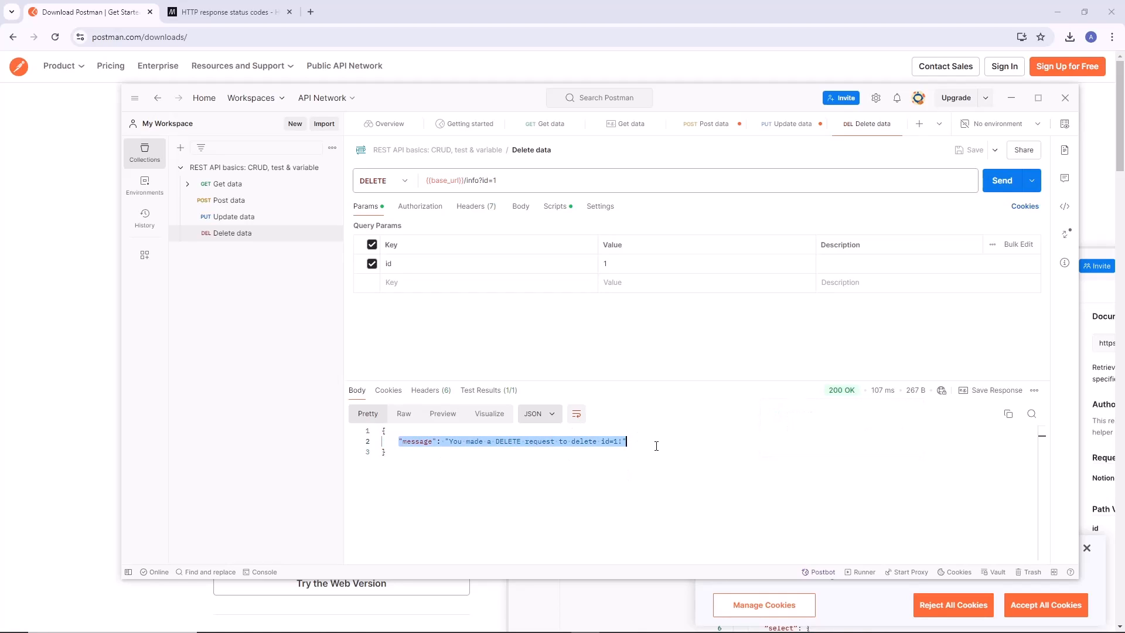
# Check the Delete data response status and reopen the Post data request for comparison.
pyautogui.click(657, 461)
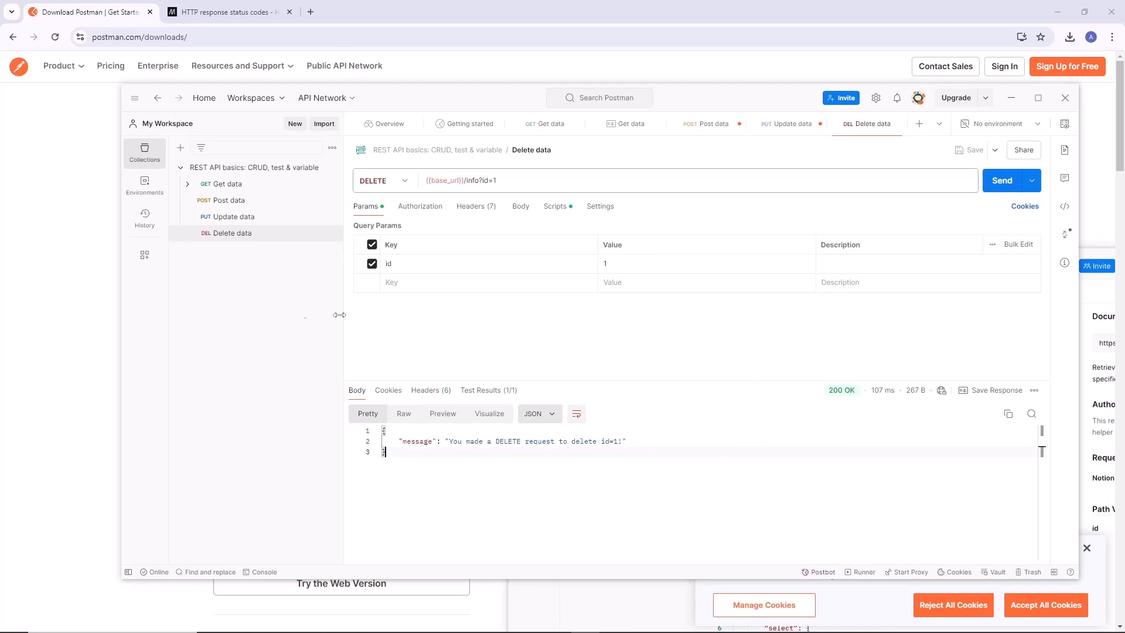
pyautogui.moveTo(842, 397)
pyautogui.doubleClick(835, 396)
pyautogui.click(236, 201)
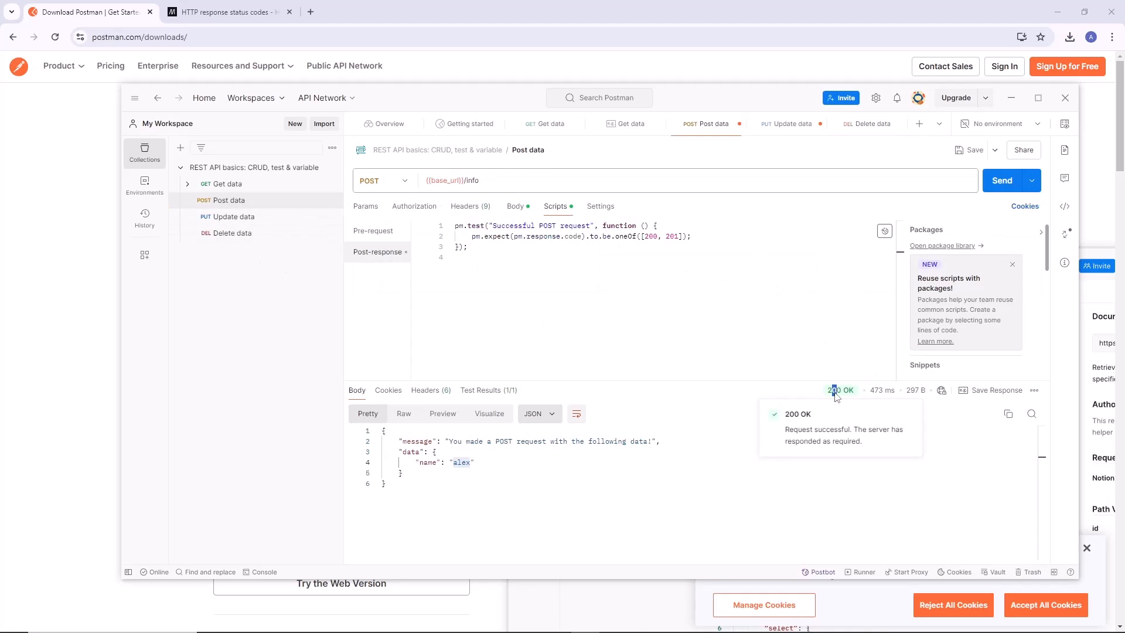
pyautogui.click(669, 295)
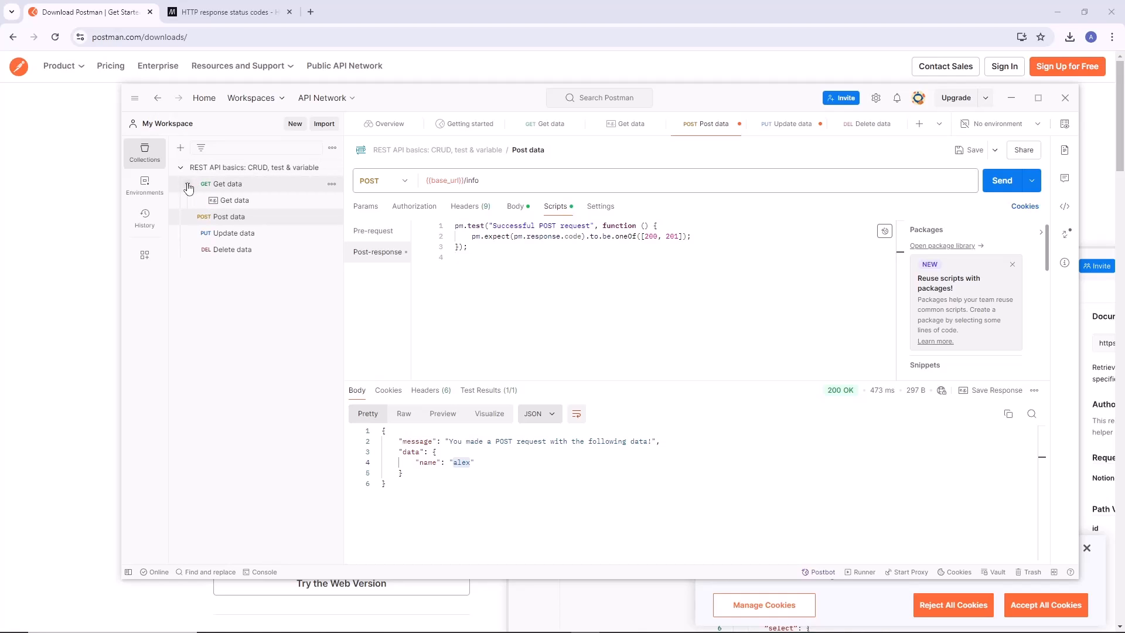
# Open the REST API basics collection overview and read its template instructions on requests, responses, body data, variables and tests.
pyautogui.click(205, 168)
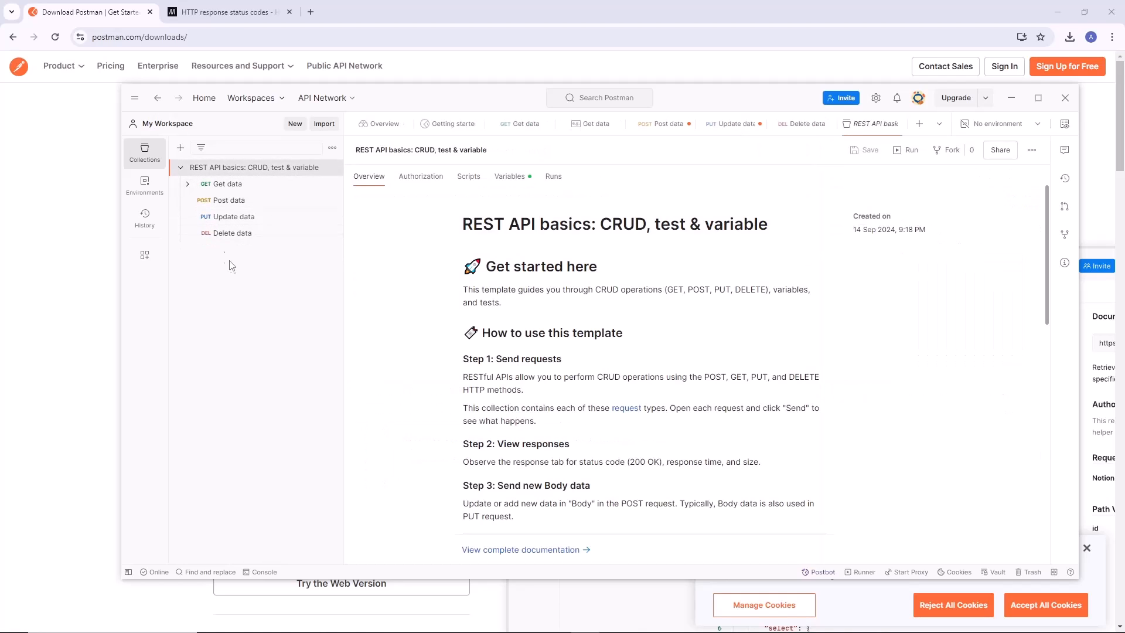
pyautogui.click(180, 168)
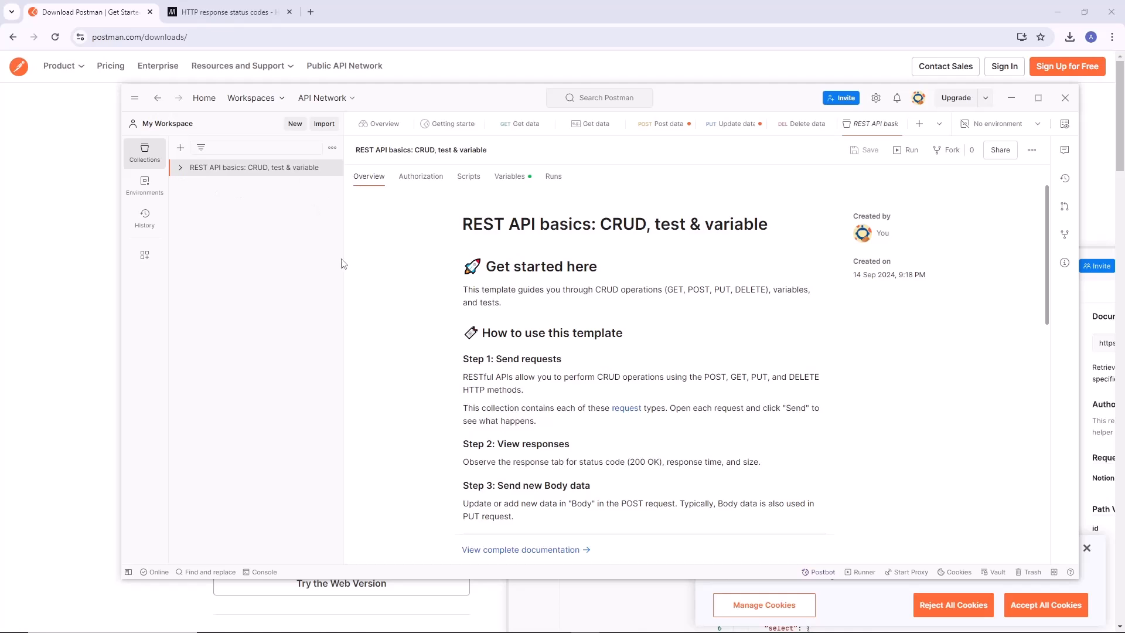
pyautogui.scroll(-3, 498, 270)
pyautogui.scroll(3, 501, 280)
pyautogui.click(478, 237)
pyautogui.scroll(-4, 516, 276)
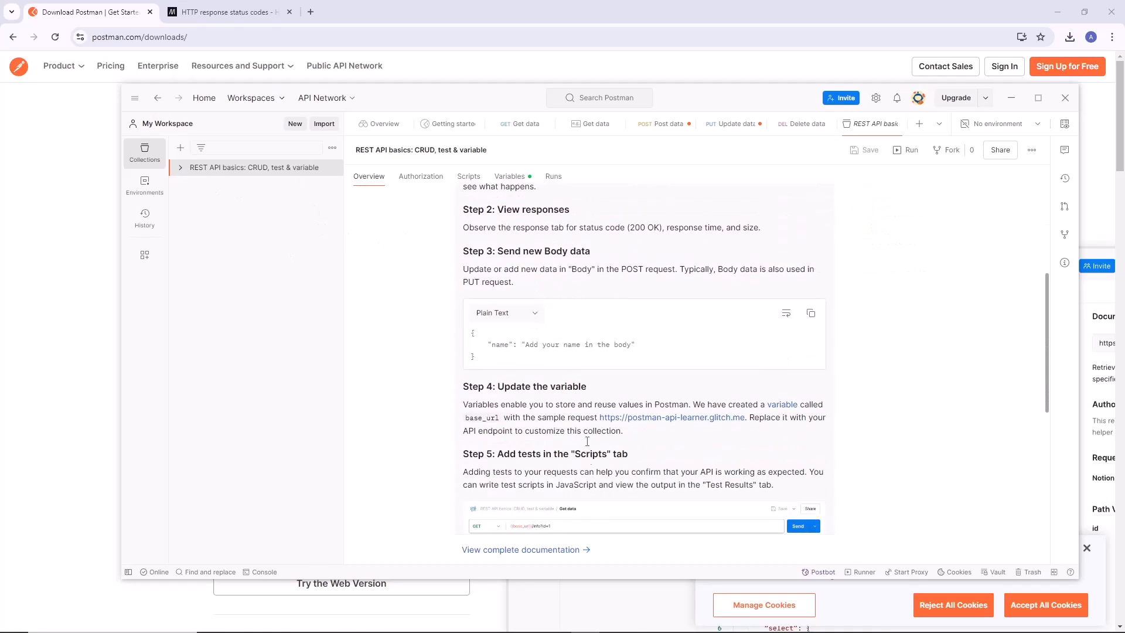
pyautogui.scroll(-2, 422, 345)
pyautogui.scroll(6, 434, 314)
pyautogui.click(415, 291)
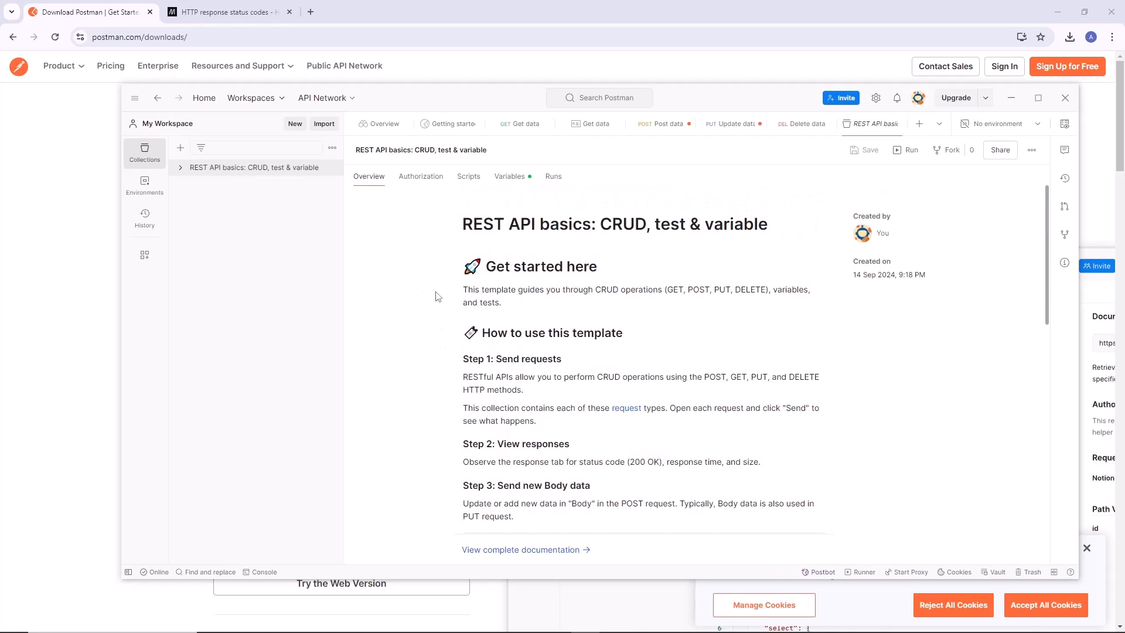
# Open the workspace's environments and review the Globals variable table and the selectable environments.
pyautogui.click(256, 240)
pyautogui.click(158, 198)
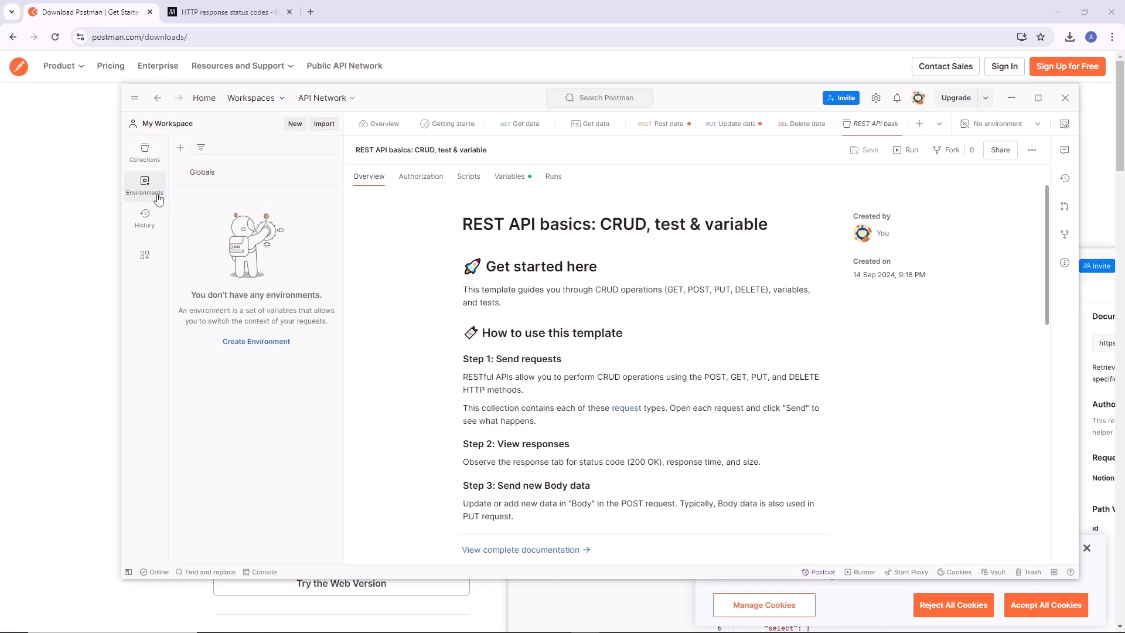
pyautogui.click(217, 179)
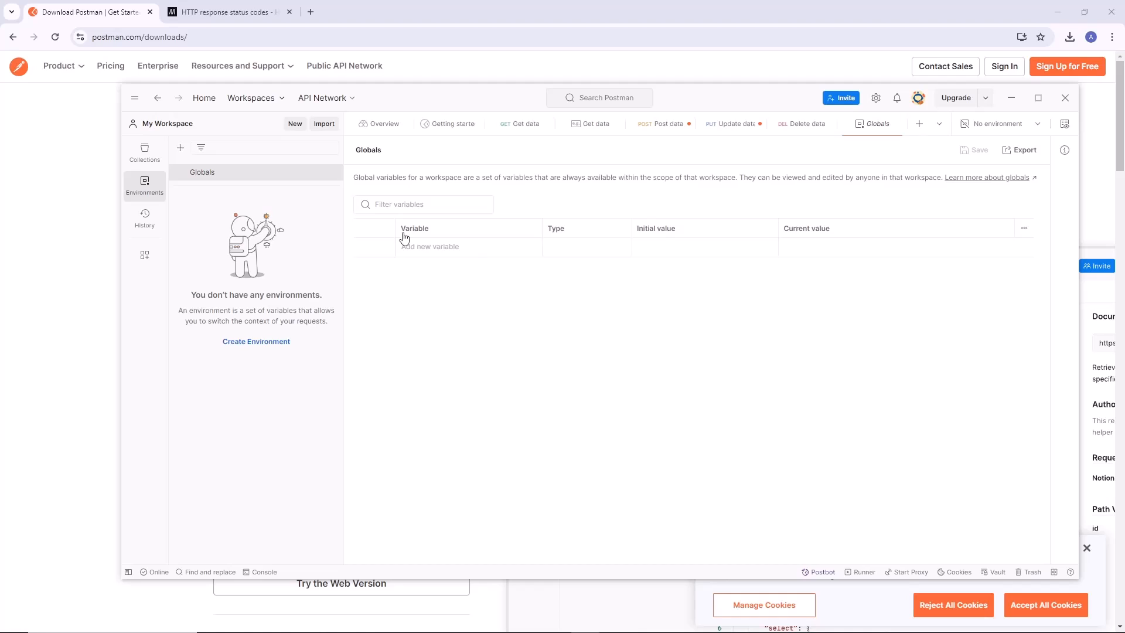
pyautogui.click(1039, 125)
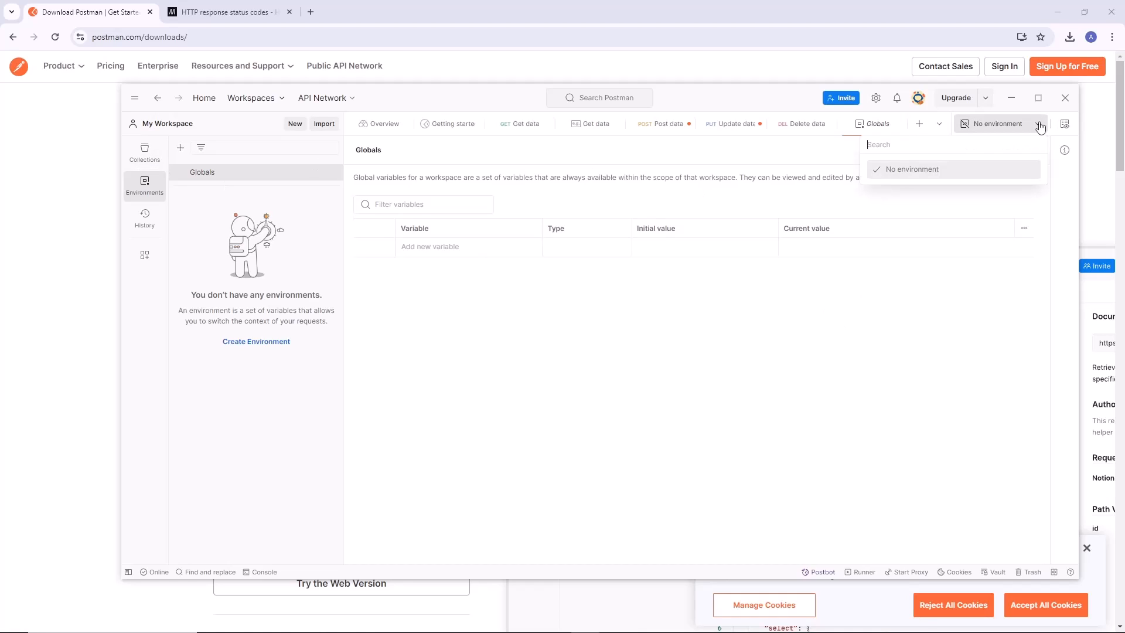
pyautogui.click(699, 394)
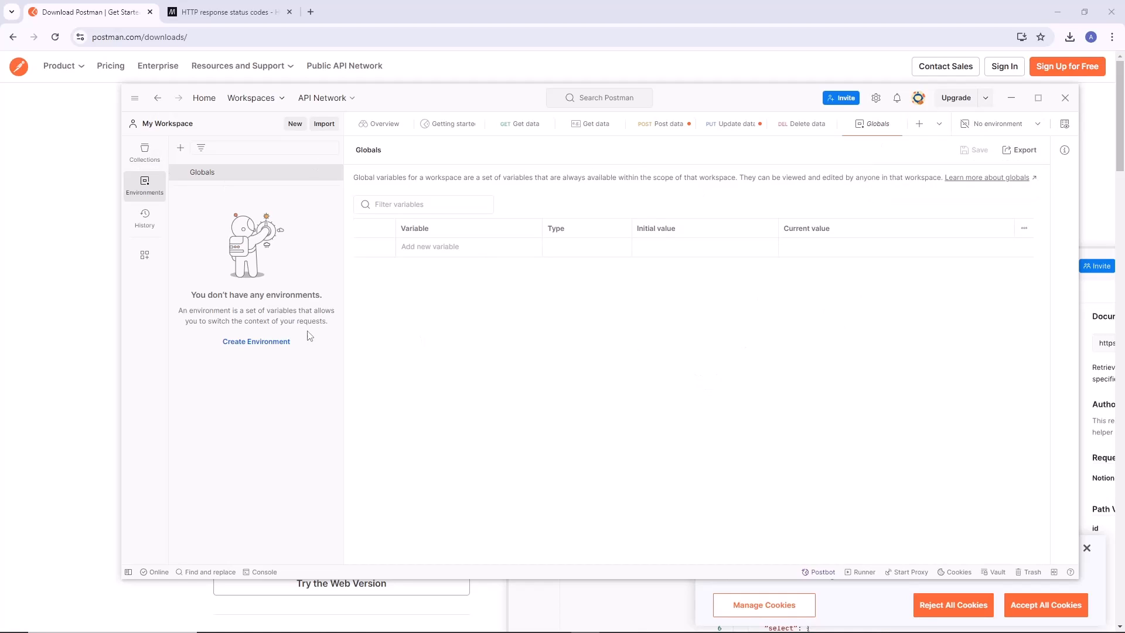
# Create a new environment named test.
pyautogui.click(261, 342)
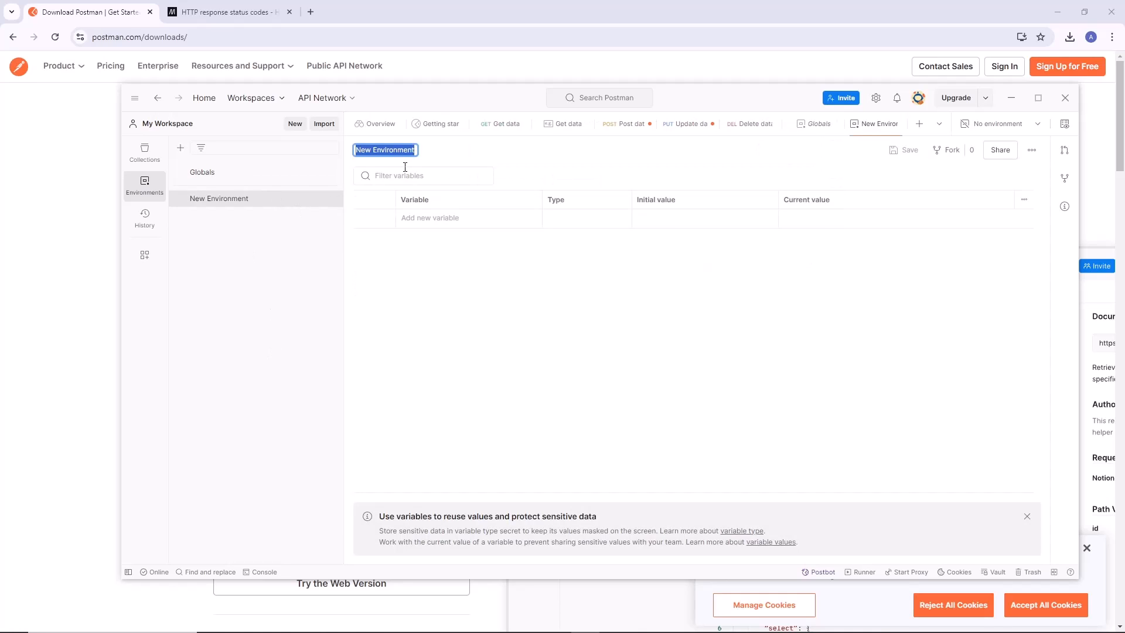
pyautogui.write('test')
pyautogui.press('Return')
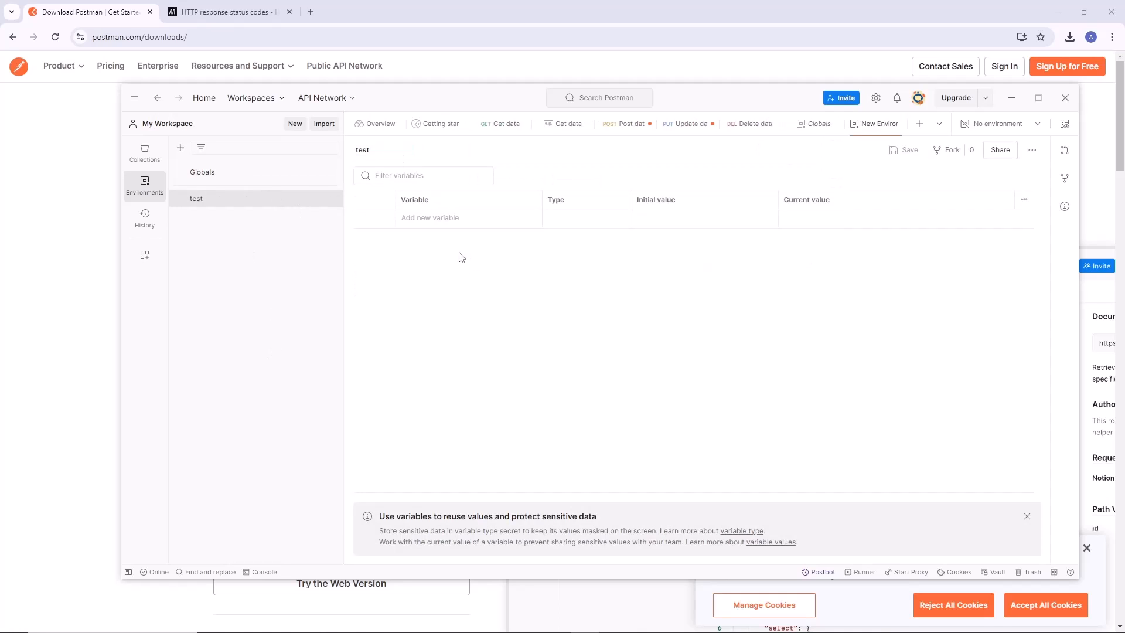
pyautogui.click(457, 218)
# Return to the REST API basics collection and make test the active environment.
pyautogui.click(147, 154)
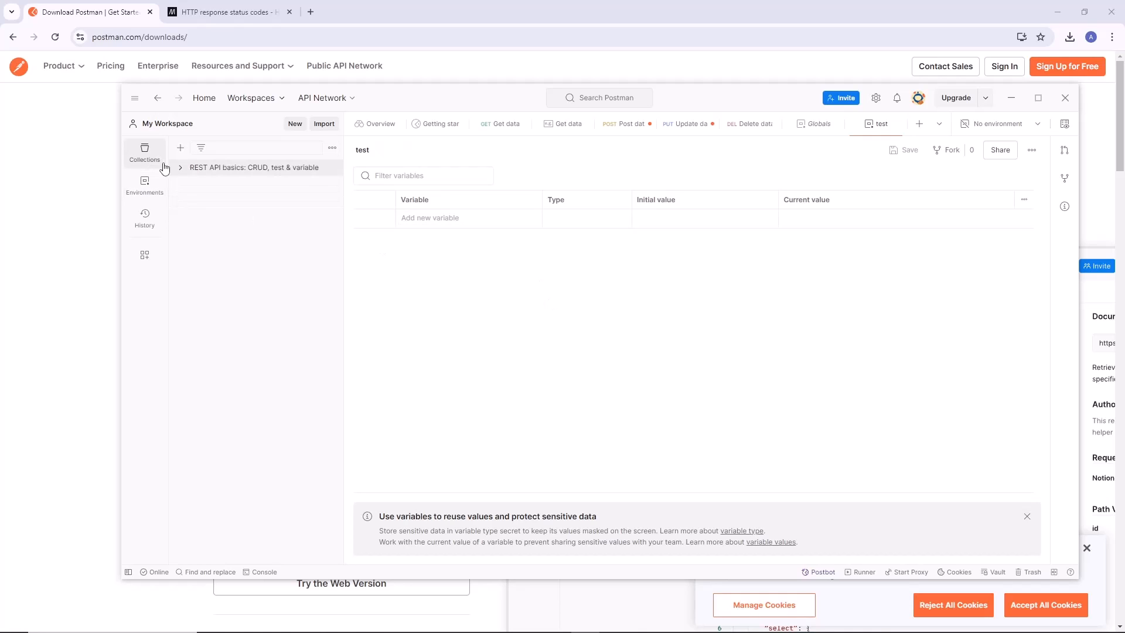
pyautogui.click(202, 175)
pyautogui.click(998, 124)
pyautogui.click(931, 212)
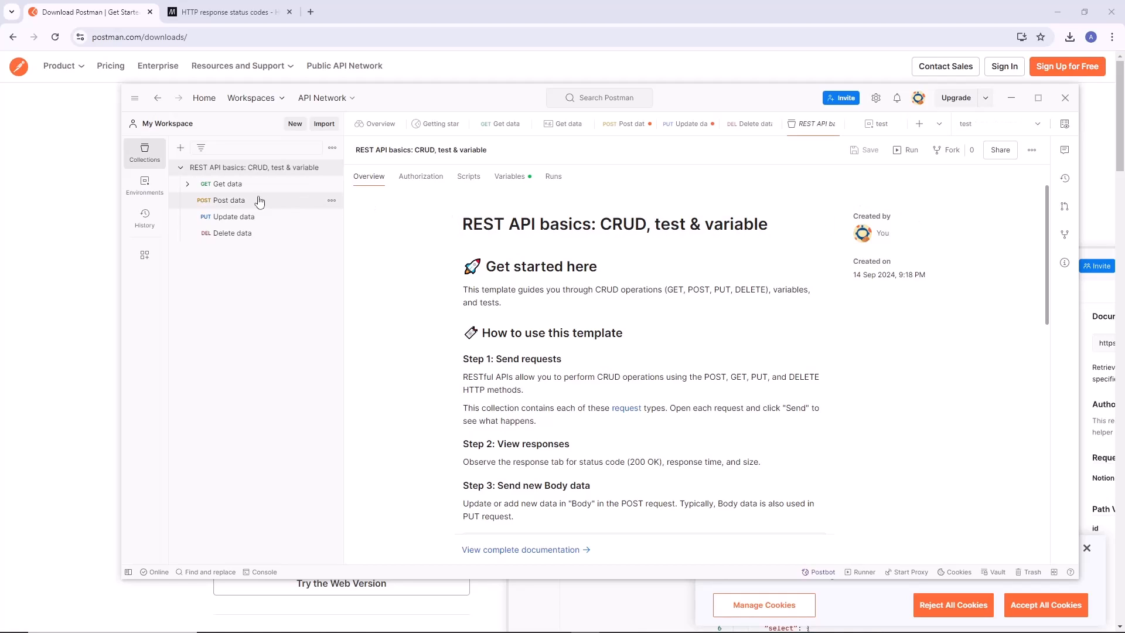
# Review the REST API basics collection's variables and the environment choices, then collapse the collection.
pyautogui.click(514, 178)
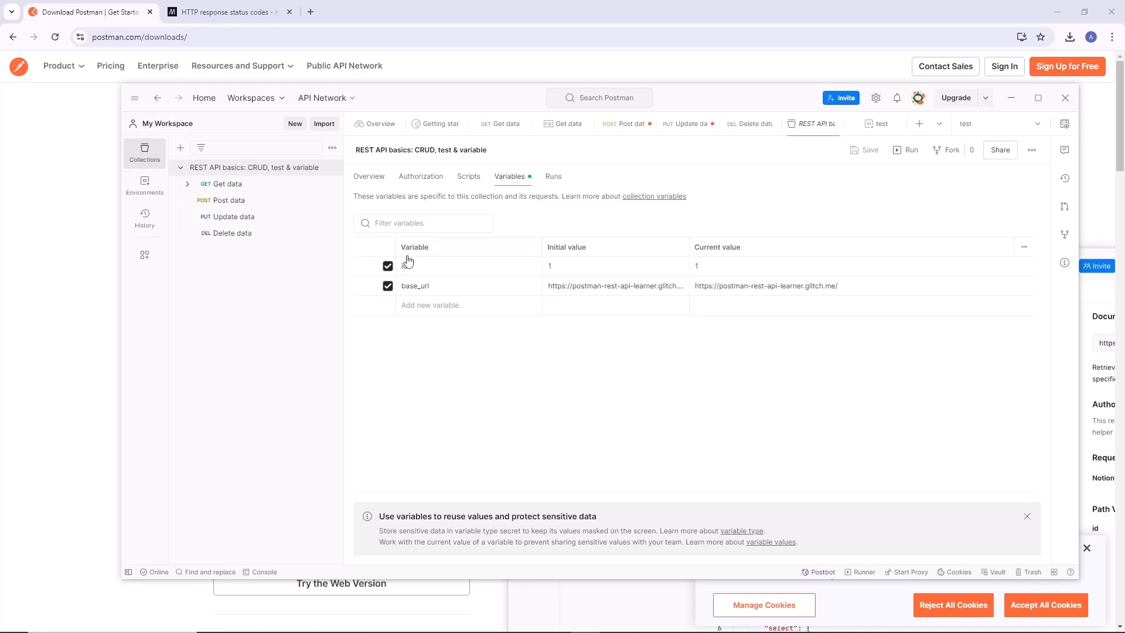
pyautogui.click(997, 132)
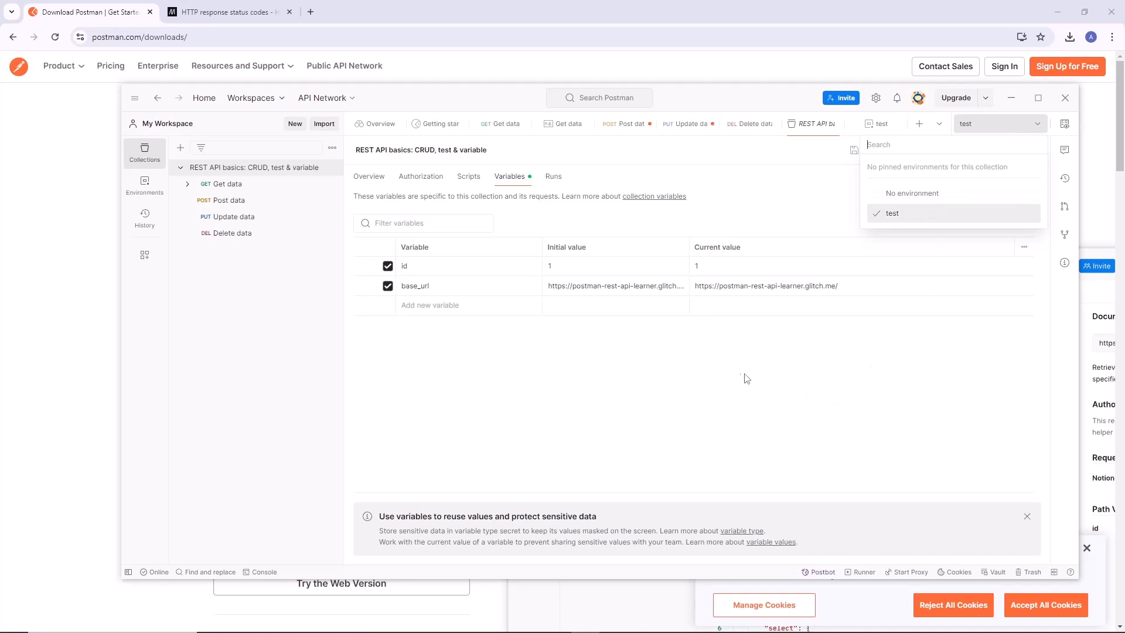
pyautogui.click(801, 385)
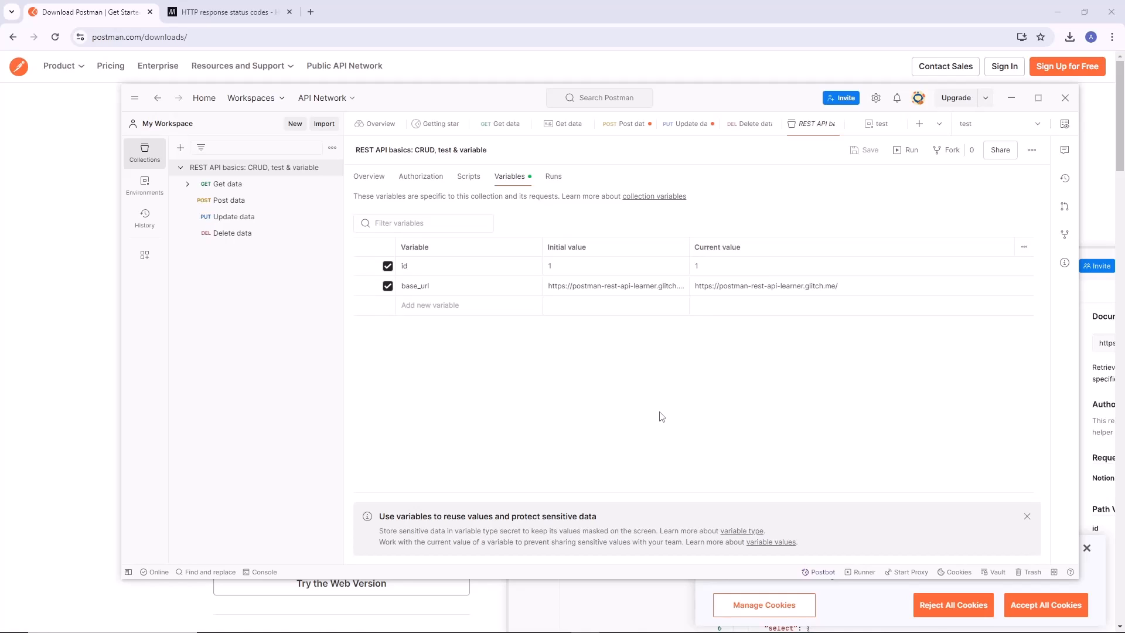
pyautogui.click(178, 169)
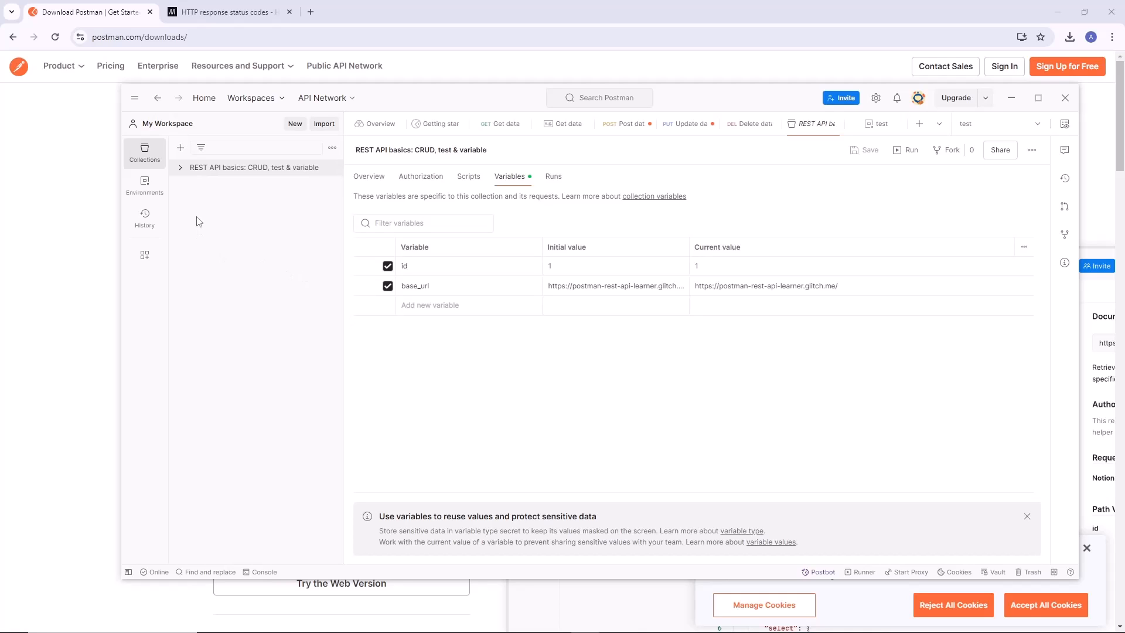
# Create a blank collection named FirstCollection.
pyautogui.click(180, 148)
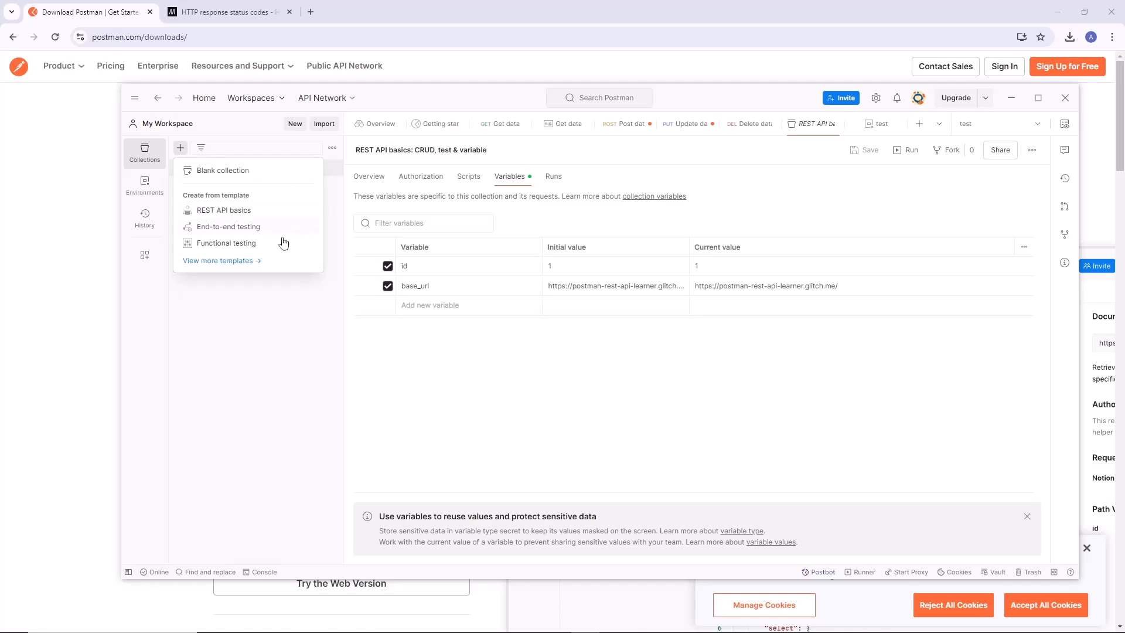
pyautogui.click(238, 171)
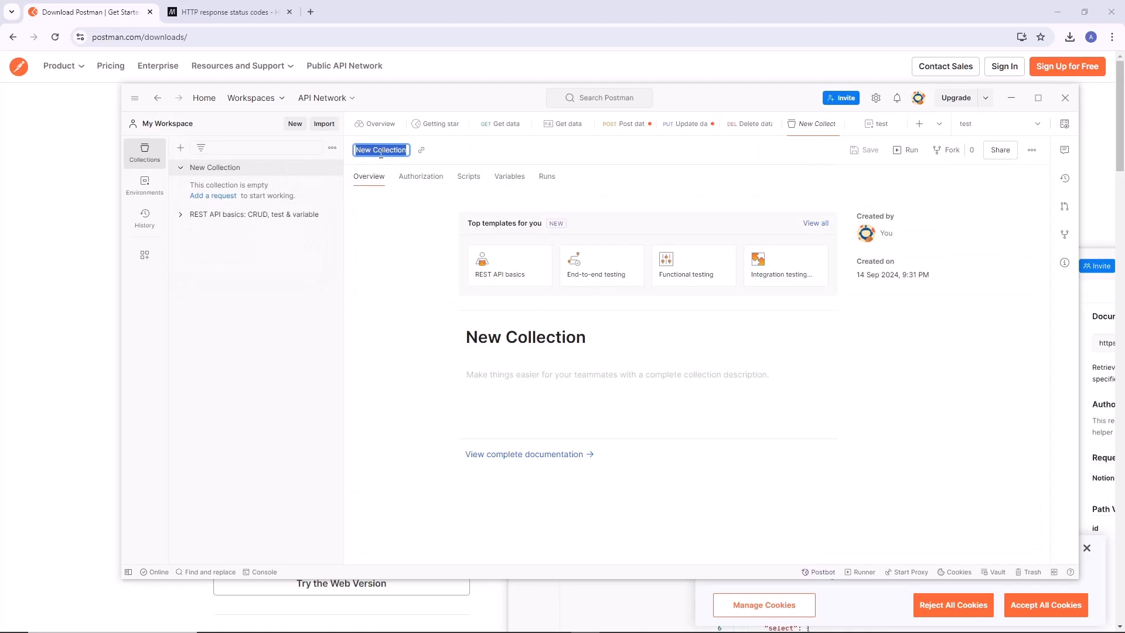
pyautogui.write('First')
pyautogui.press('Return')
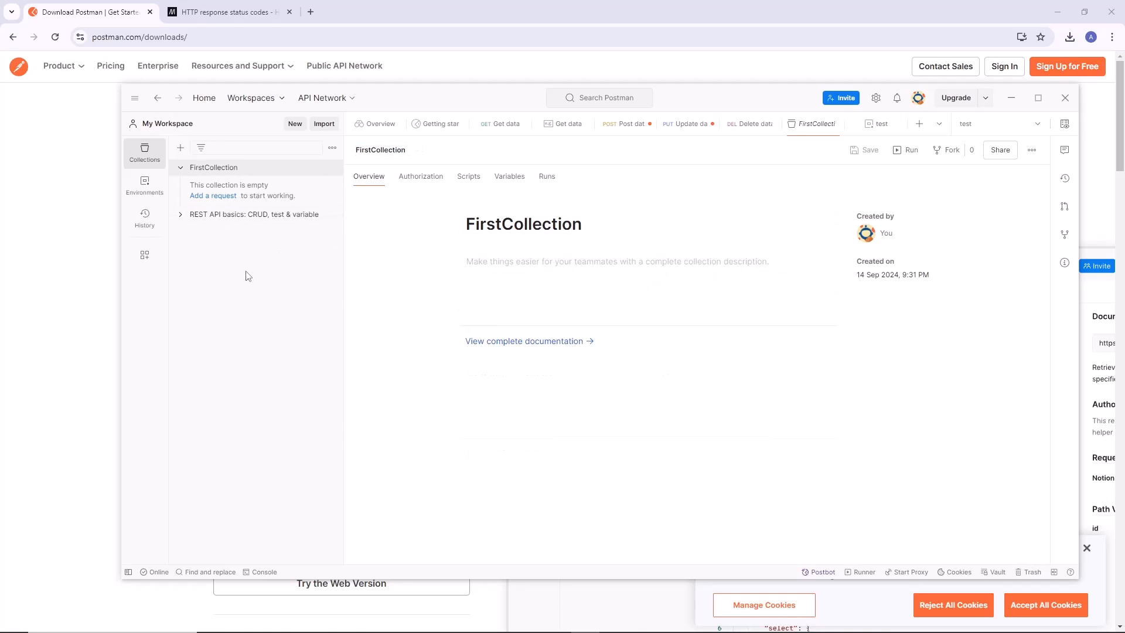
# Add a folder named First Request to FirstCollection.
pyautogui.click(332, 168)
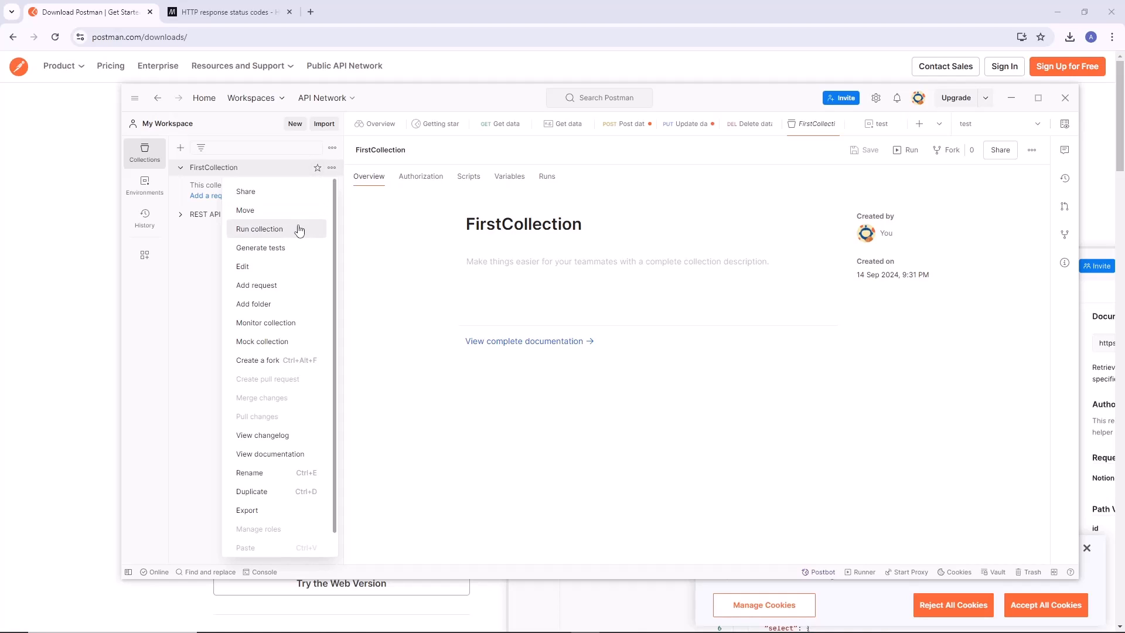
pyautogui.click(263, 303)
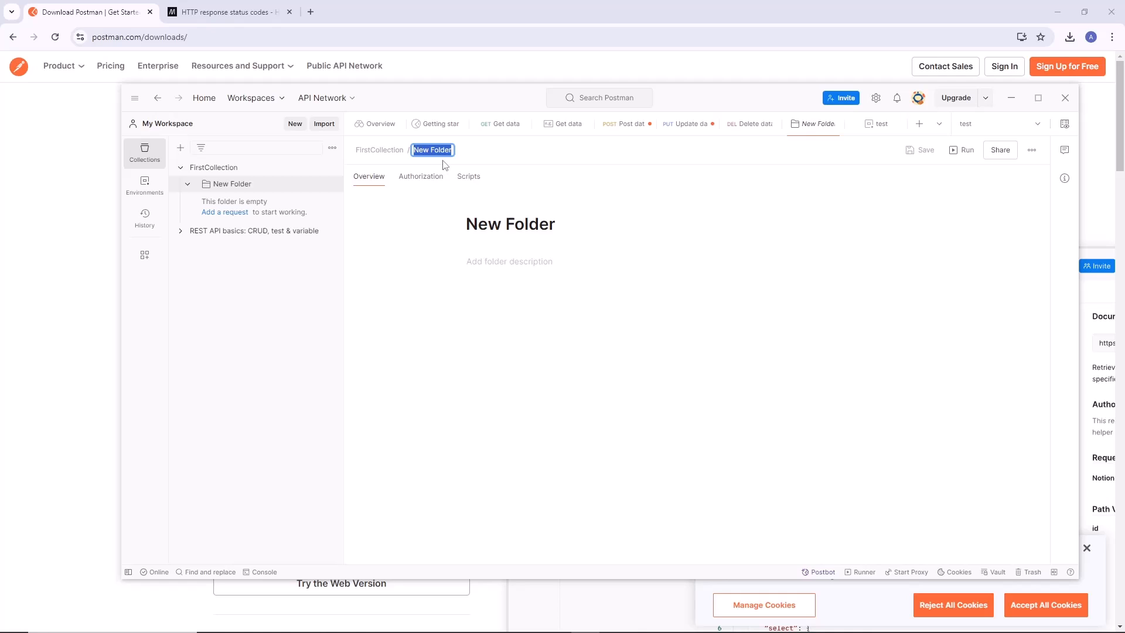
pyautogui.write('First Request')
pyautogui.press('Return')
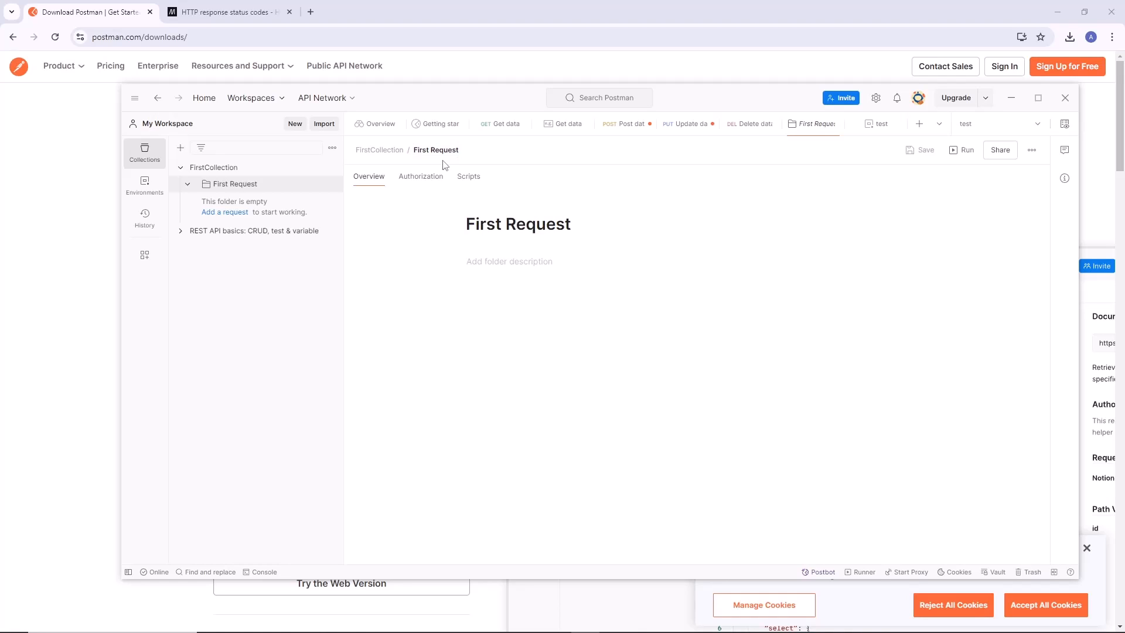
# Rename the First Request folder to FirstRequest, without the space.
pyautogui.rightClick(235, 191)
pyautogui.click(252, 317)
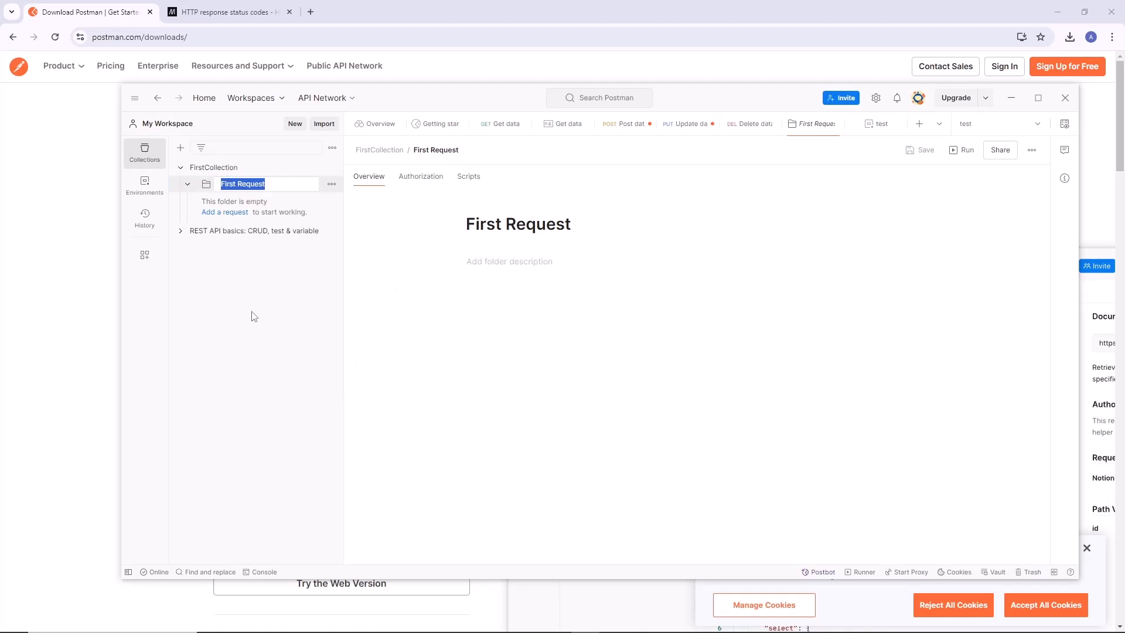
pyautogui.click(239, 186)
pyautogui.press('BackSpace')
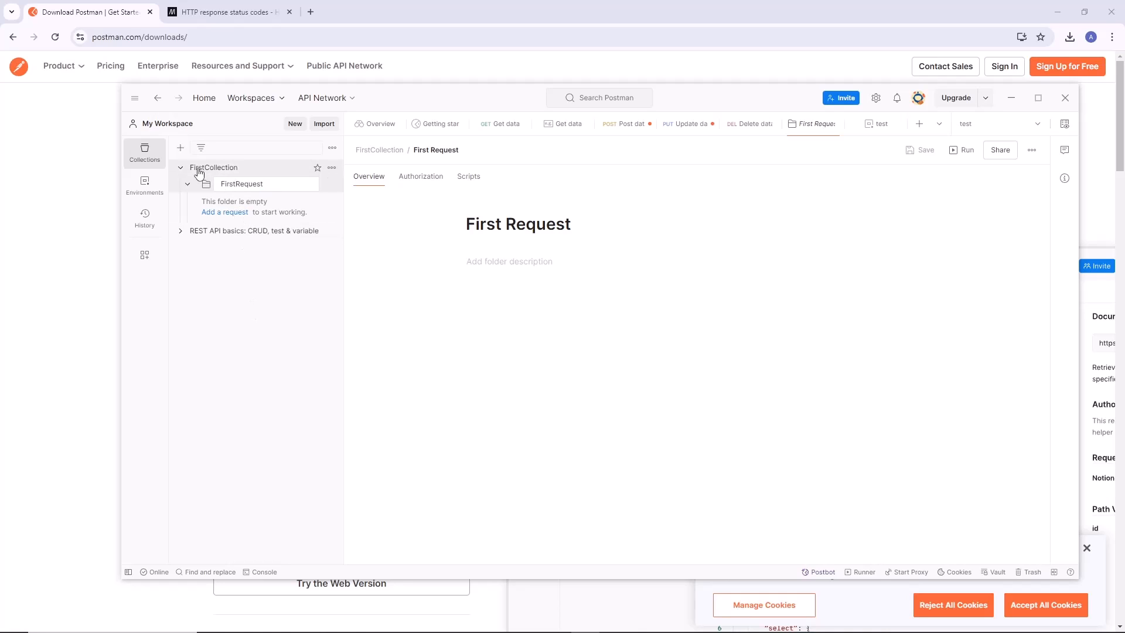
pyautogui.press('Return')
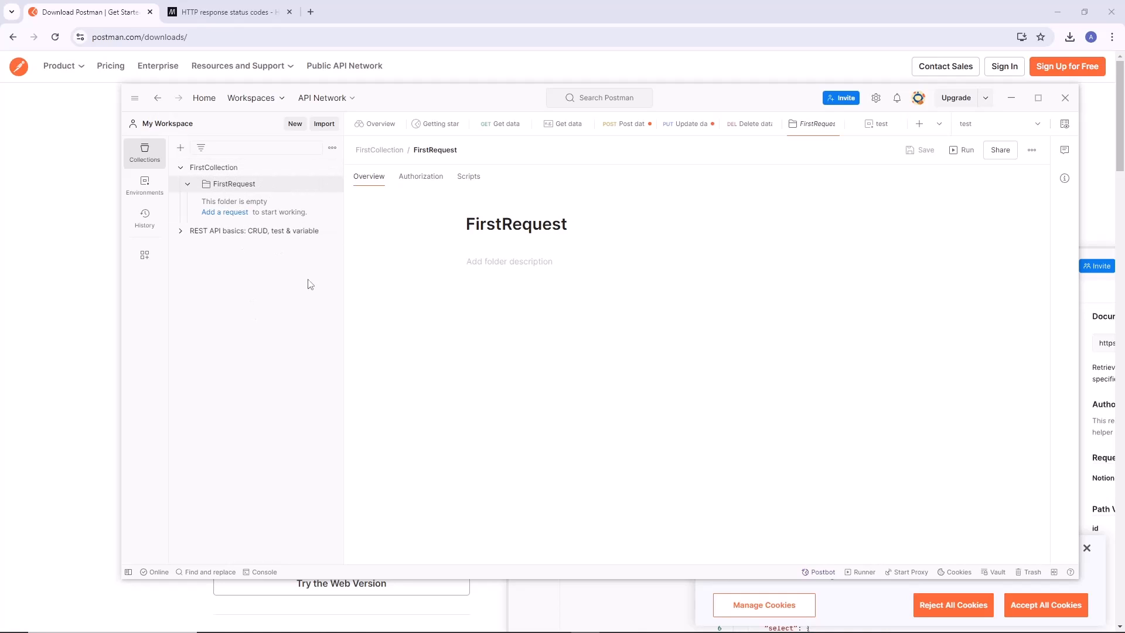
# Add a GET request named whoami to the FirstRequest folder.
pyautogui.click(229, 213)
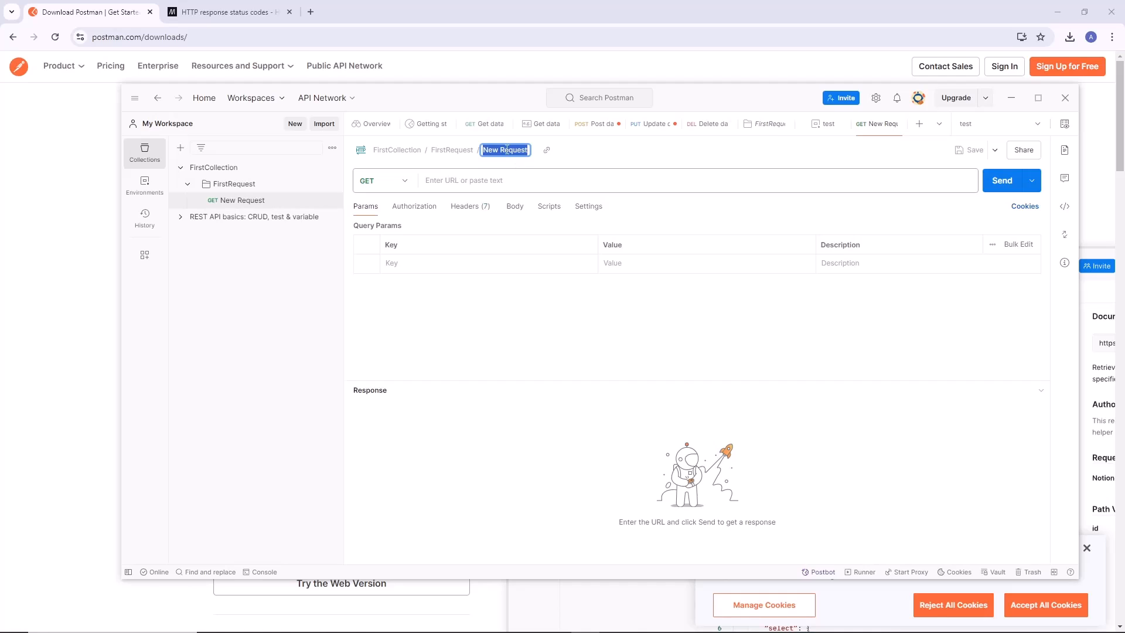
pyautogui.write('W')
pyautogui.press('Return')
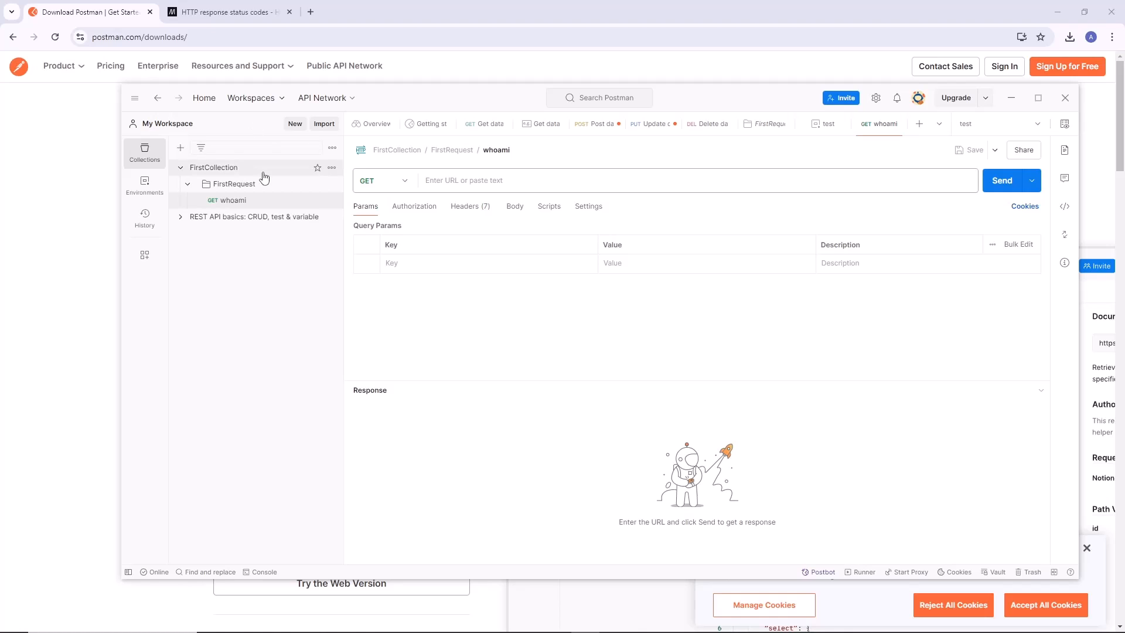
# Switch to the MDN HTTP response status codes page in Chrome, open the developer tools and widen their pane.
pyautogui.click(248, 13)
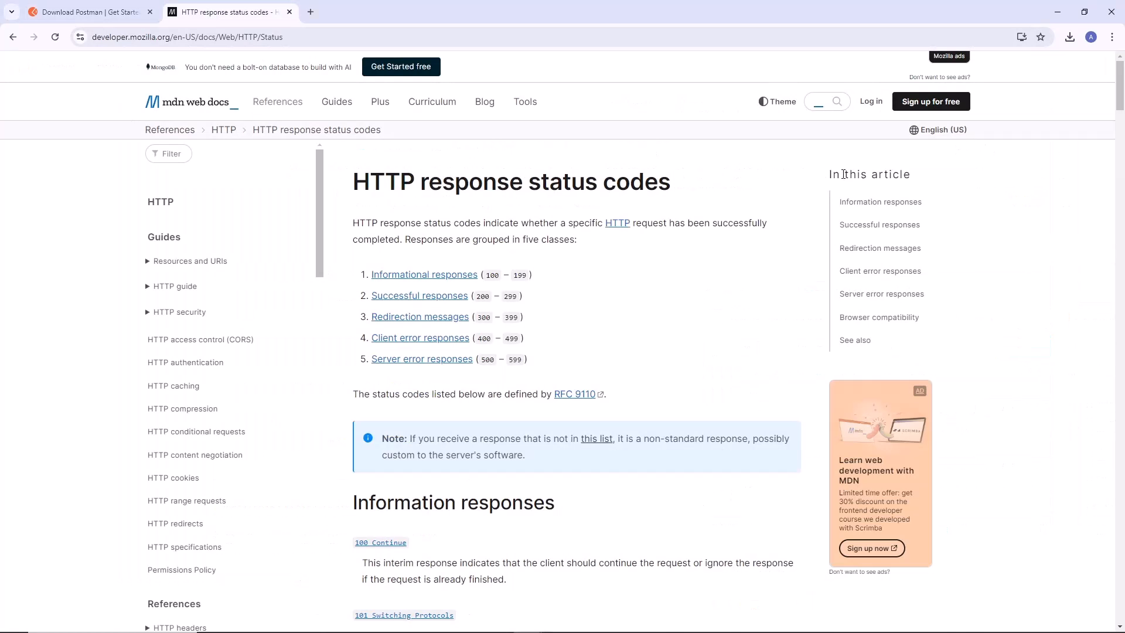
pyautogui.rightClick(1002, 211)
pyautogui.click(914, 463)
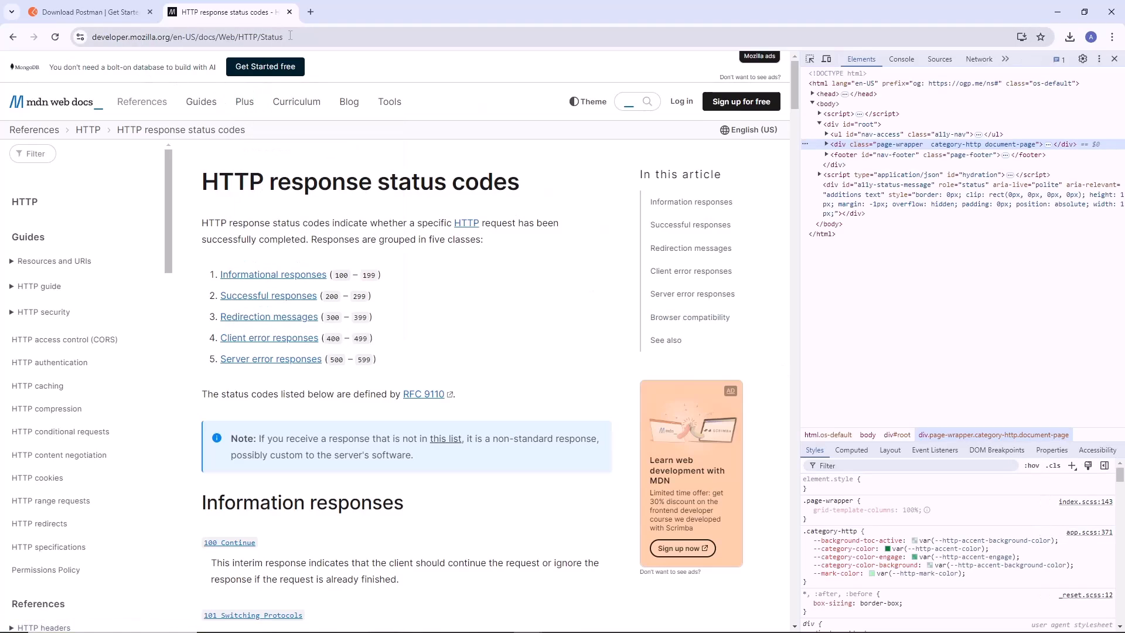
pyautogui.moveTo(800, 109); pyautogui.dragTo(592, 113)
# Record the MDN page's network requests during a reload and filter them to Fetch/XHR.
pyautogui.click(770, 60)
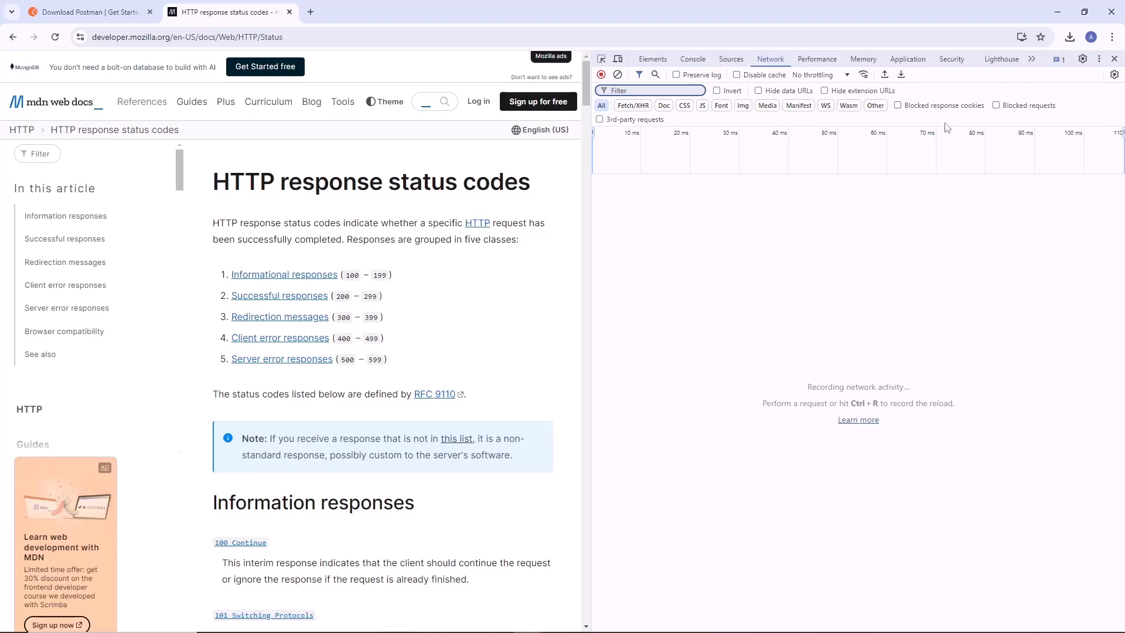
pyautogui.hotkey('ctrl', 'r')
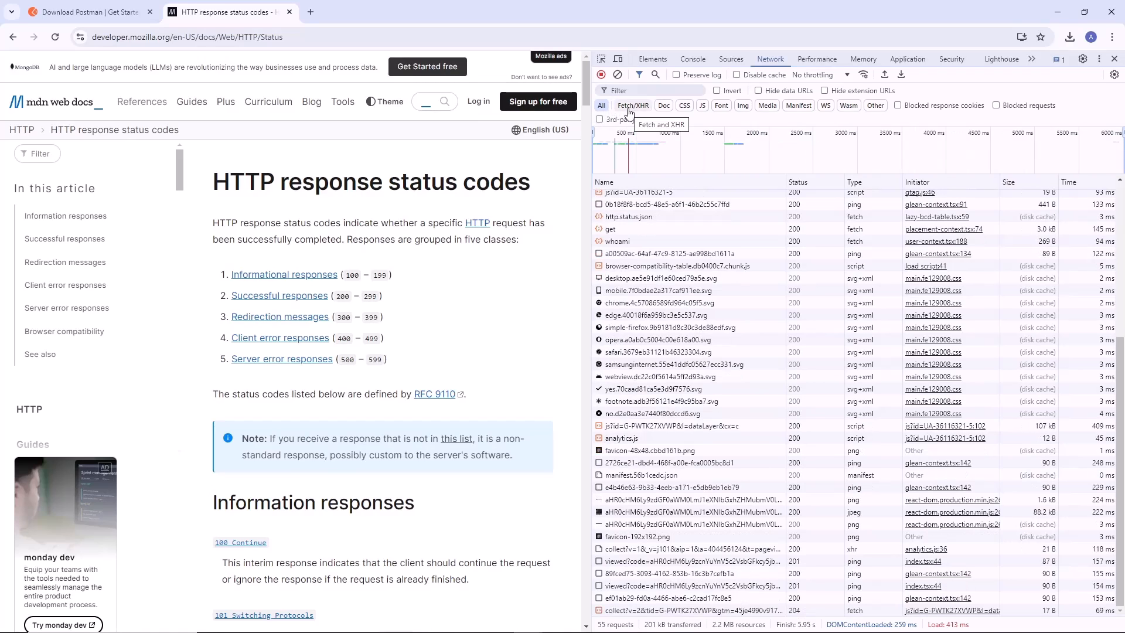
pyautogui.click(631, 107)
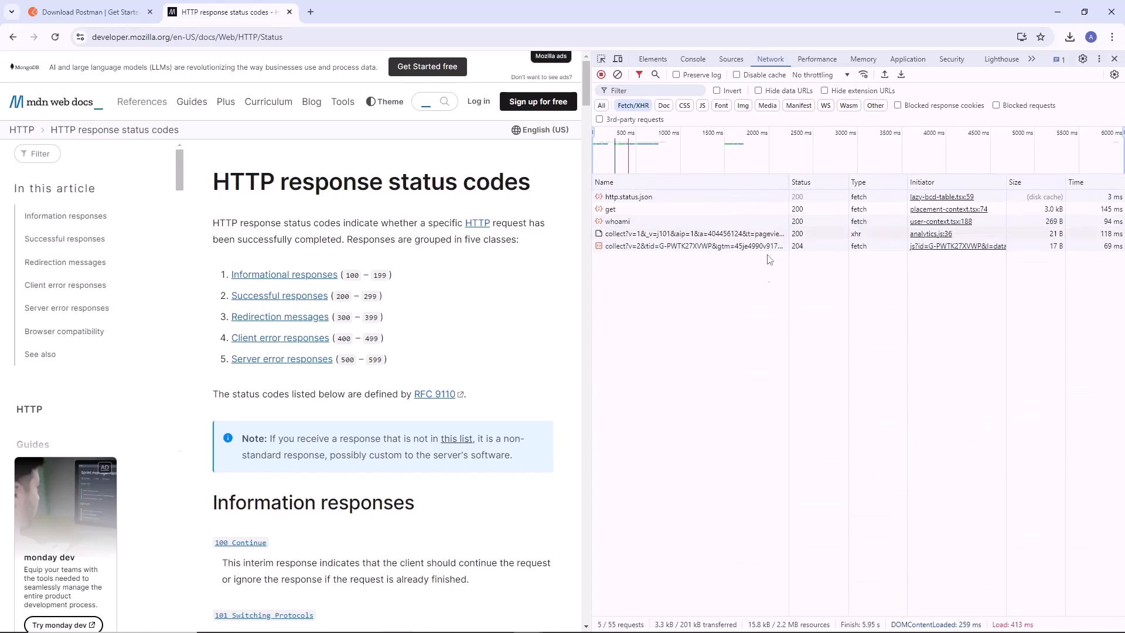
# Inspect the whoami network request's headers and copy the request as cURL (cmd).
pyautogui.click(620, 221)
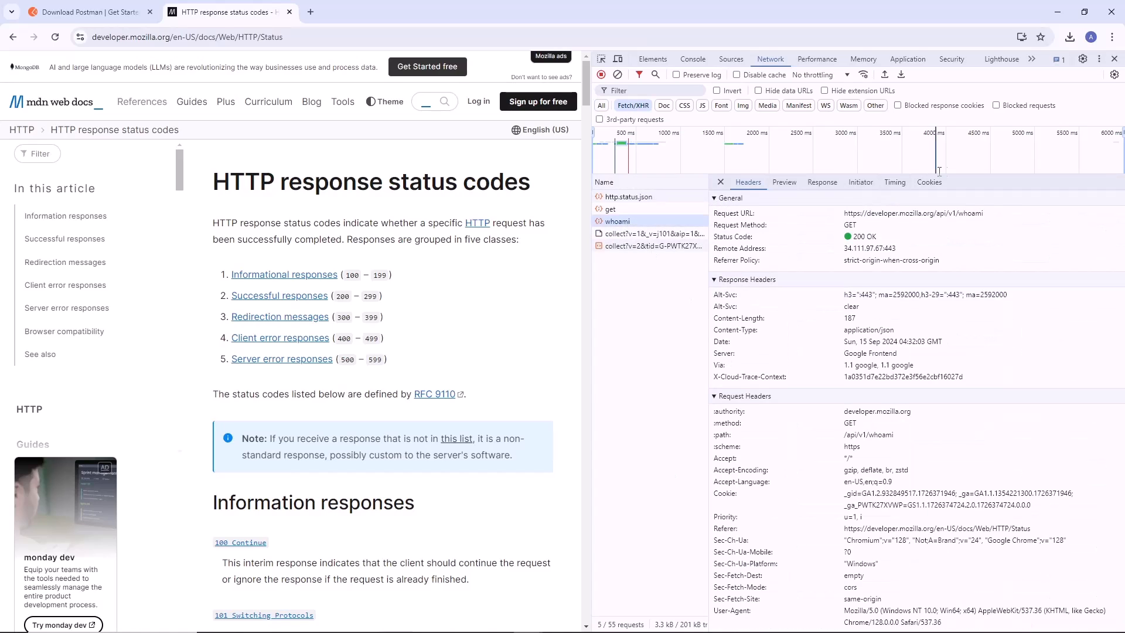
pyautogui.click(721, 182)
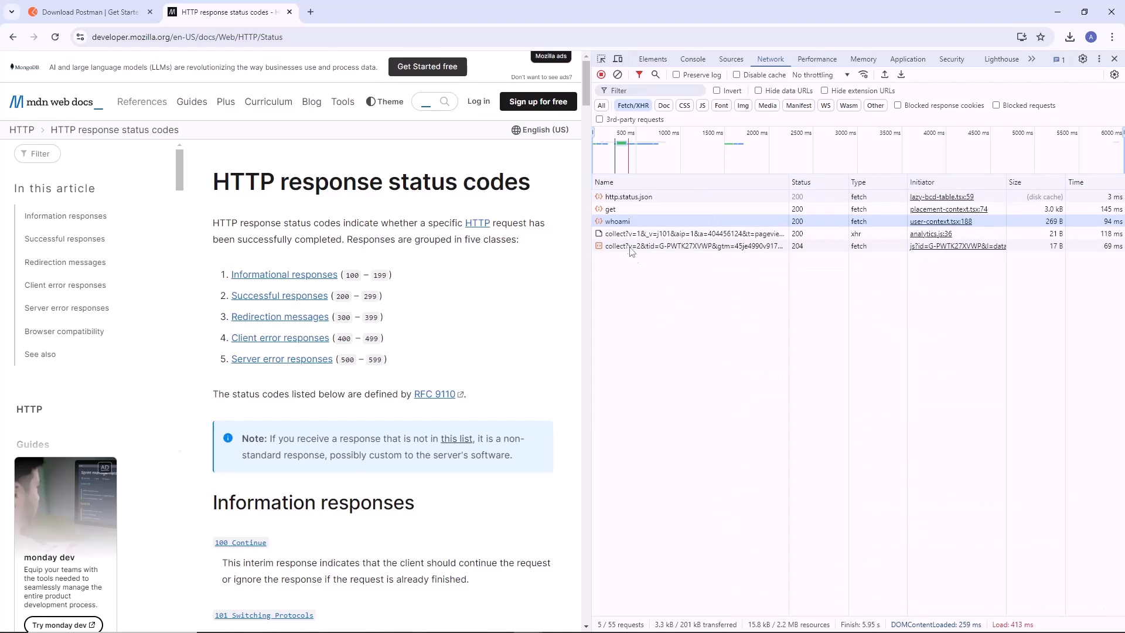
pyautogui.click(616, 223)
pyautogui.rightClick(620, 223)
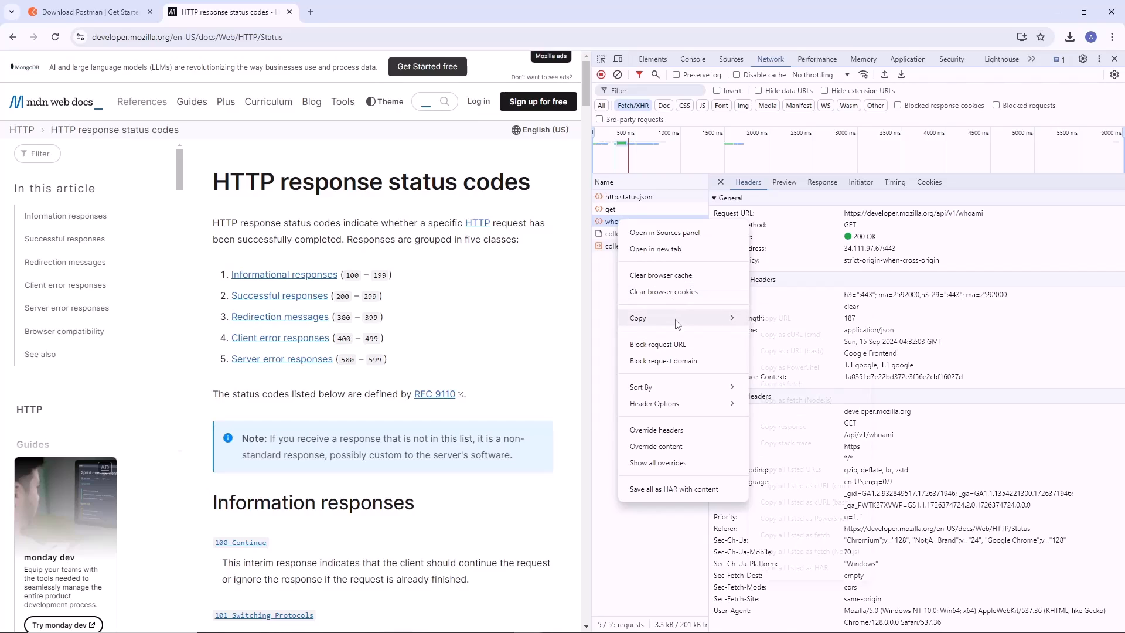
pyautogui.moveTo(674, 320)
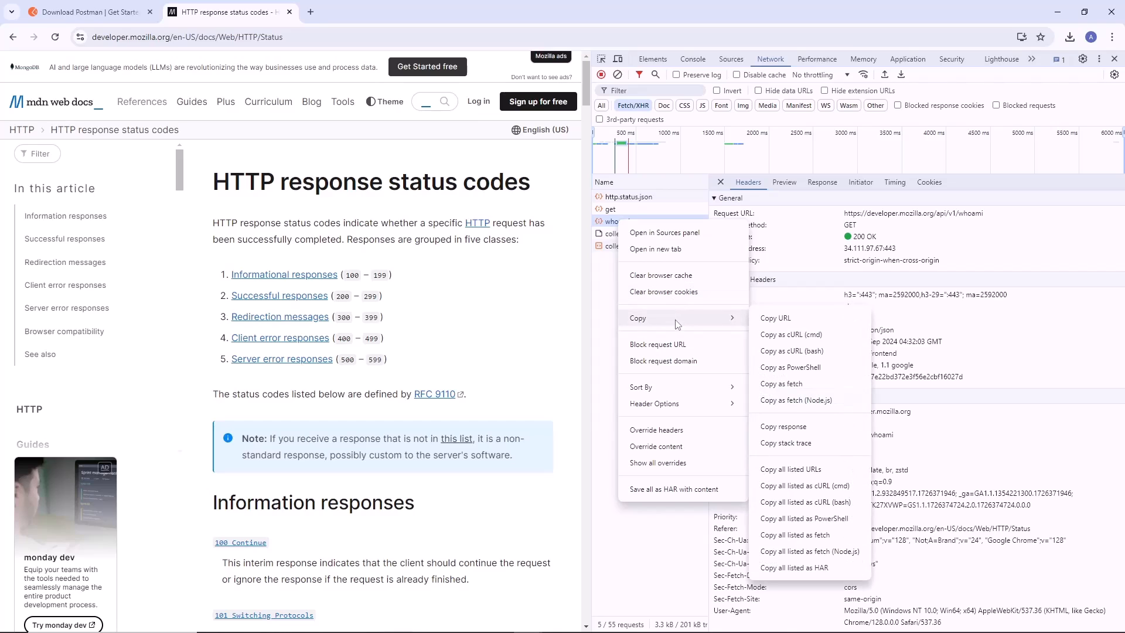
pyautogui.click(788, 336)
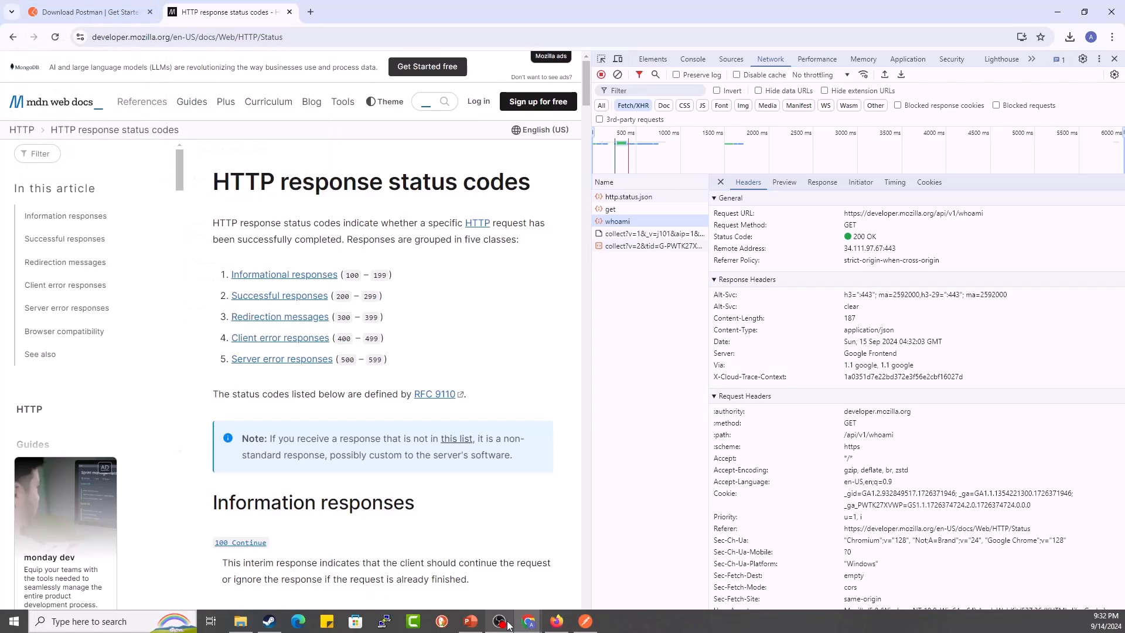
# Switch to Postman and try to import the copied cURL command into the REST API basics: CRUD, test & variable collection.
pyautogui.click(580, 620)
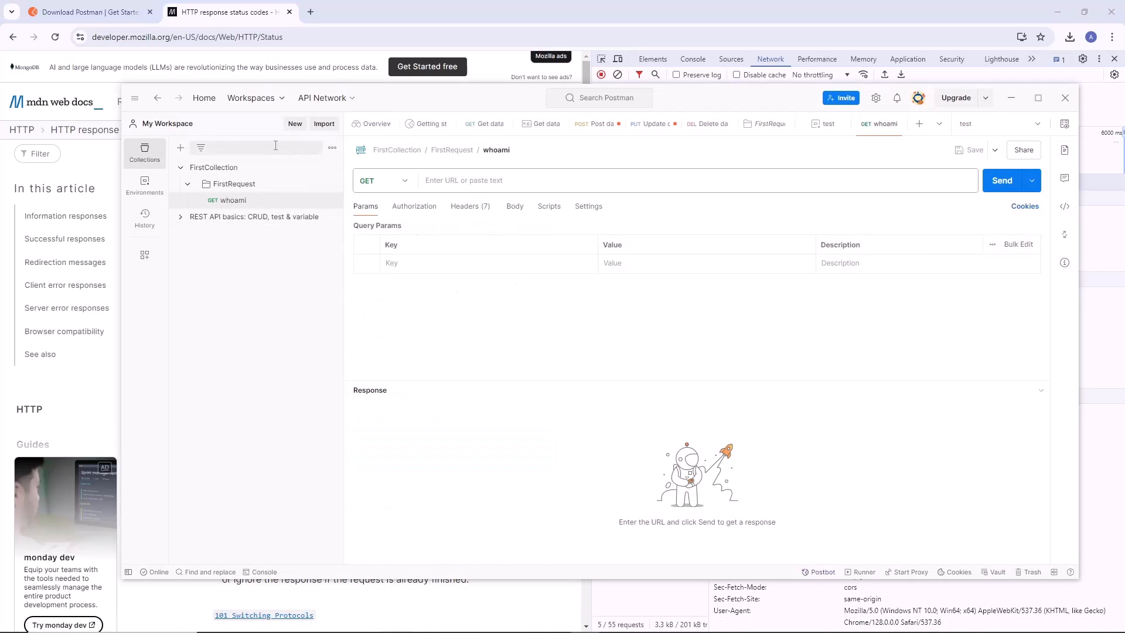
pyautogui.click(332, 126)
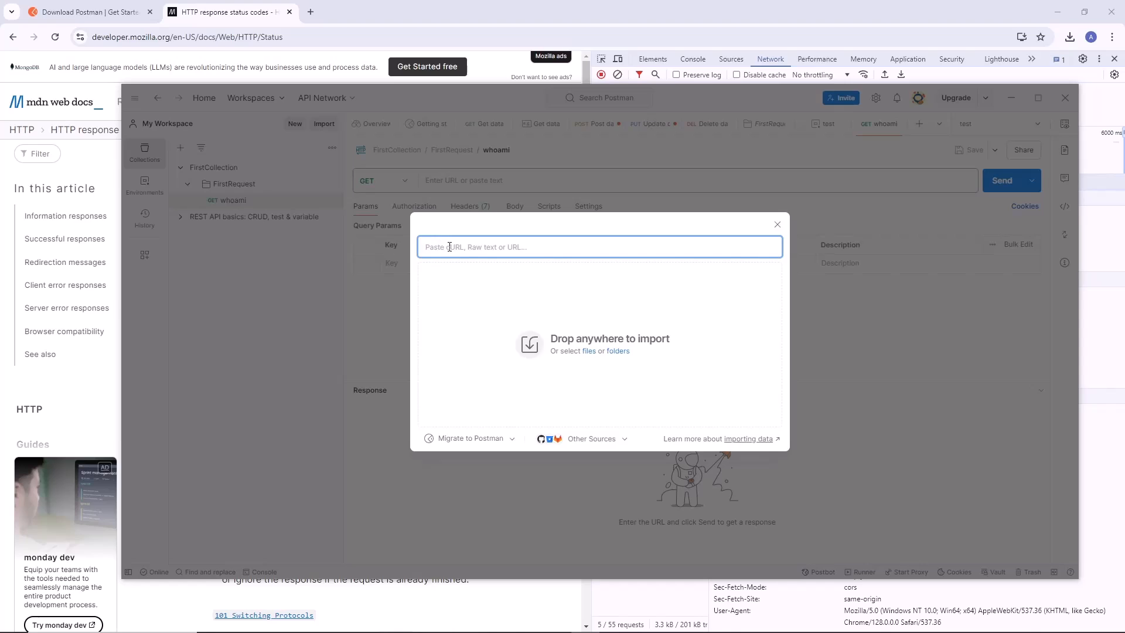
pyautogui.rightClick(518, 250)
pyautogui.click(533, 315)
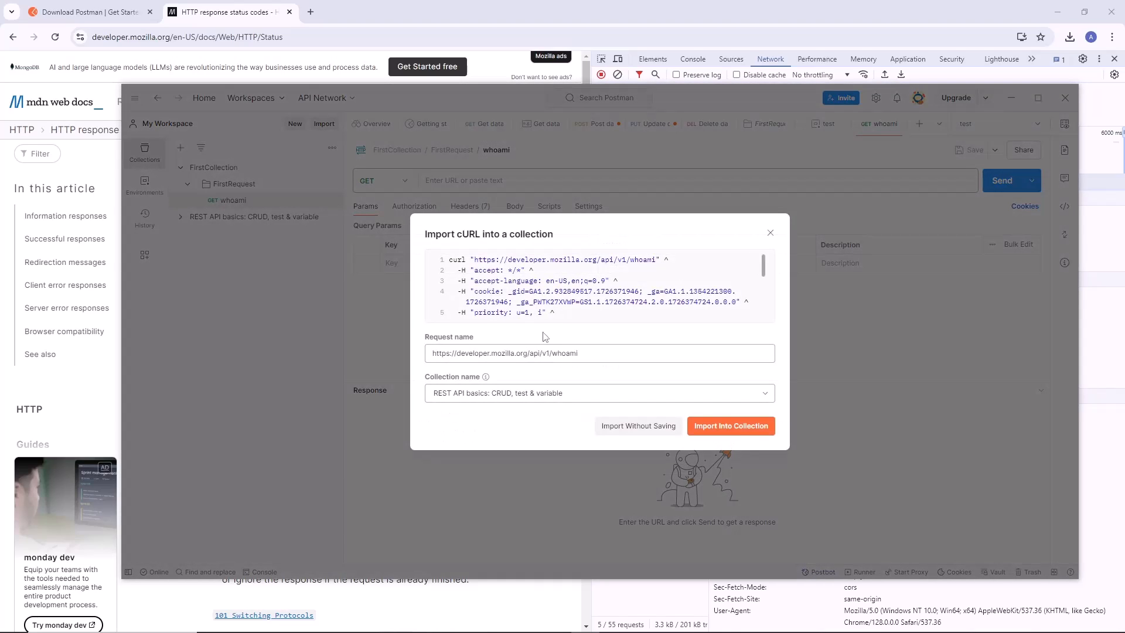
pyautogui.click(737, 433)
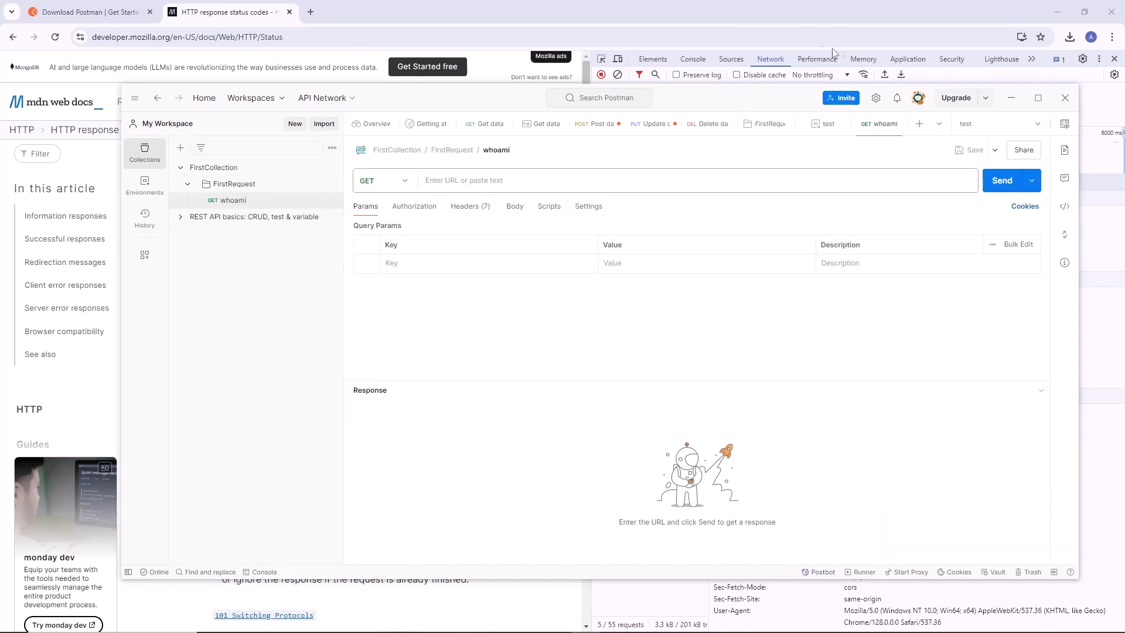
# Switch back to Chrome and copy the whoami network request as cURL (bash).
pyautogui.click(229, 12)
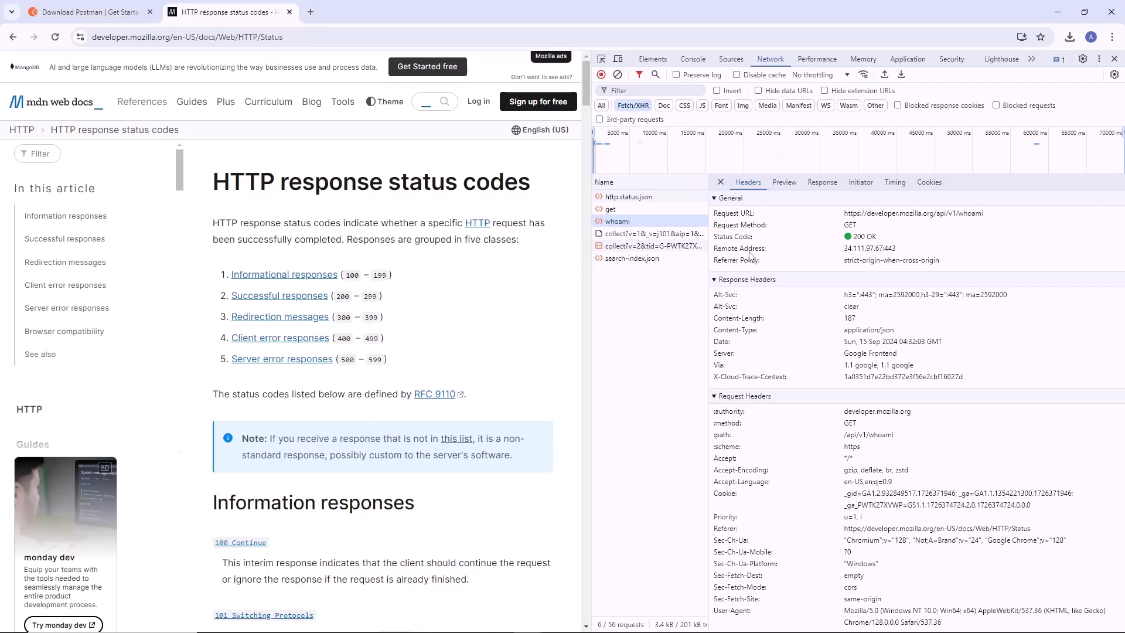
pyautogui.rightClick(615, 223)
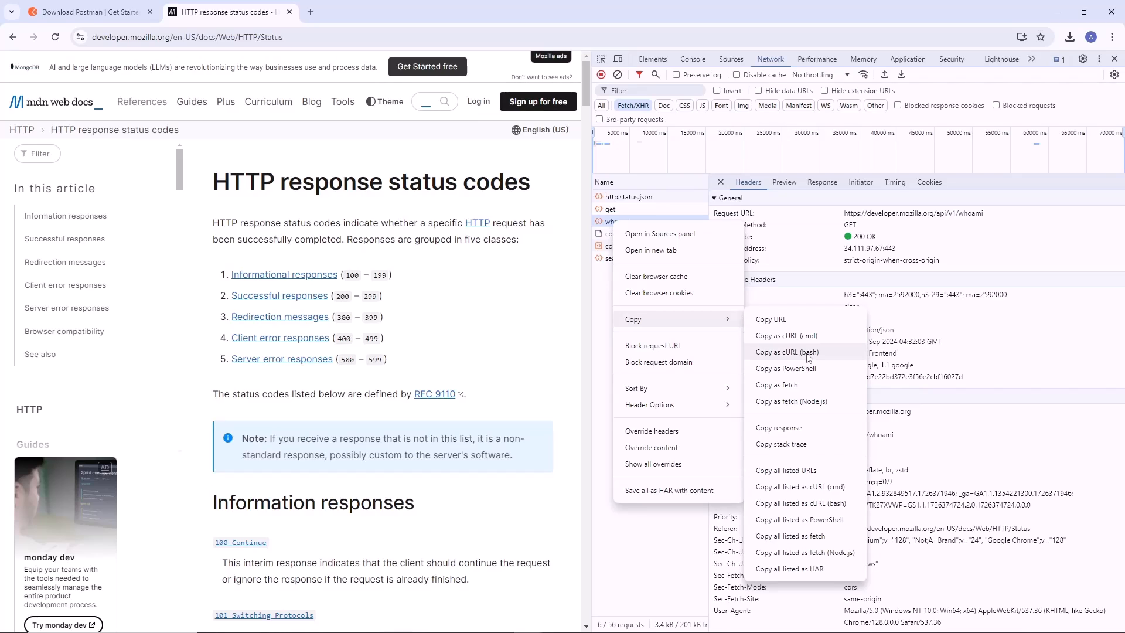
pyautogui.click(809, 354)
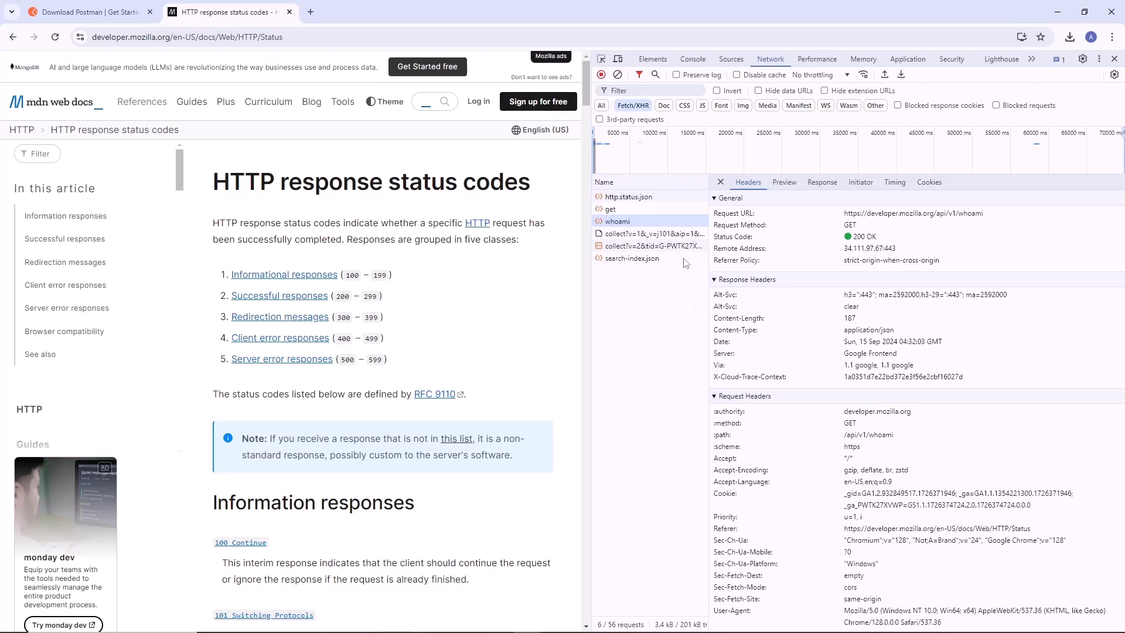
# Switch to Postman and delete the empty whoami request from the FirstRequest folder.
pyautogui.click(588, 622)
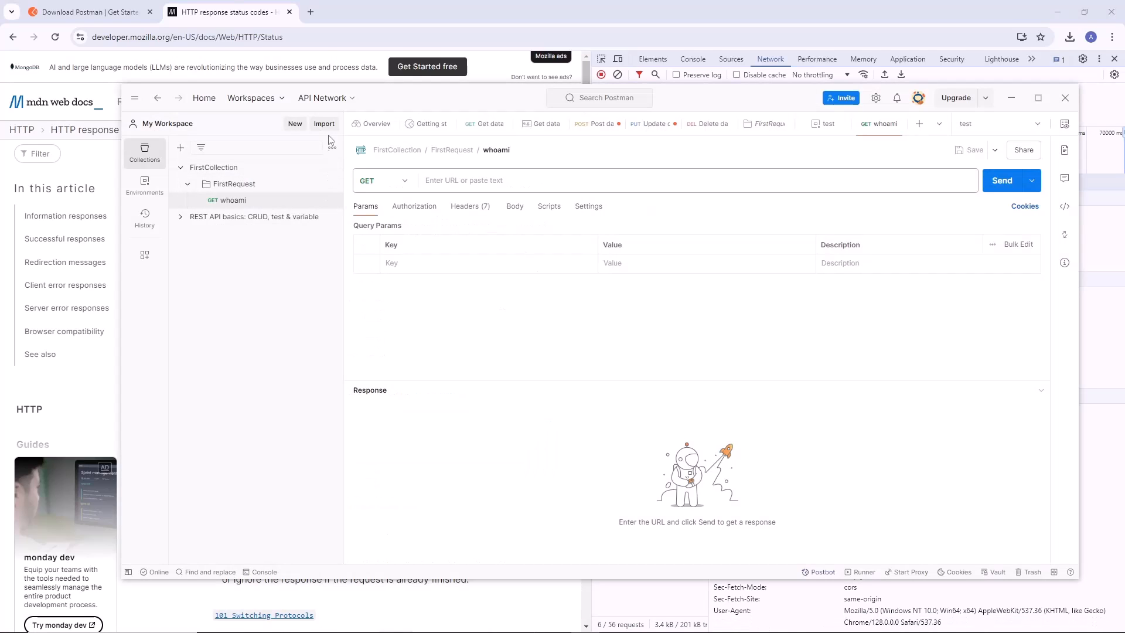
pyautogui.rightClick(268, 200)
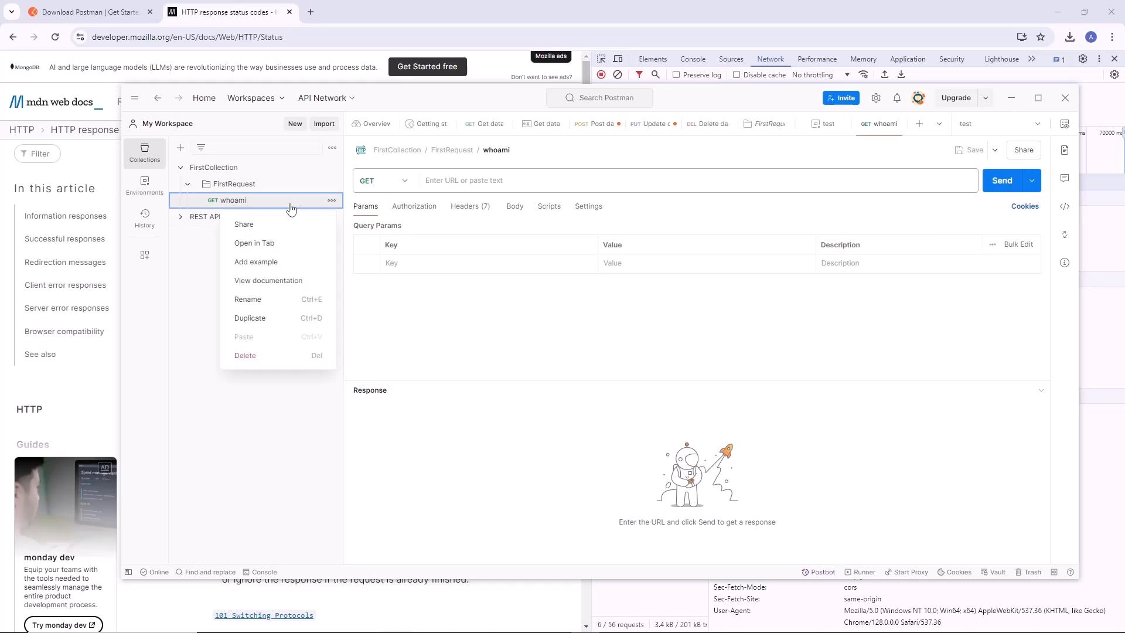
pyautogui.click(331, 200)
pyautogui.click(332, 200)
pyautogui.click(273, 355)
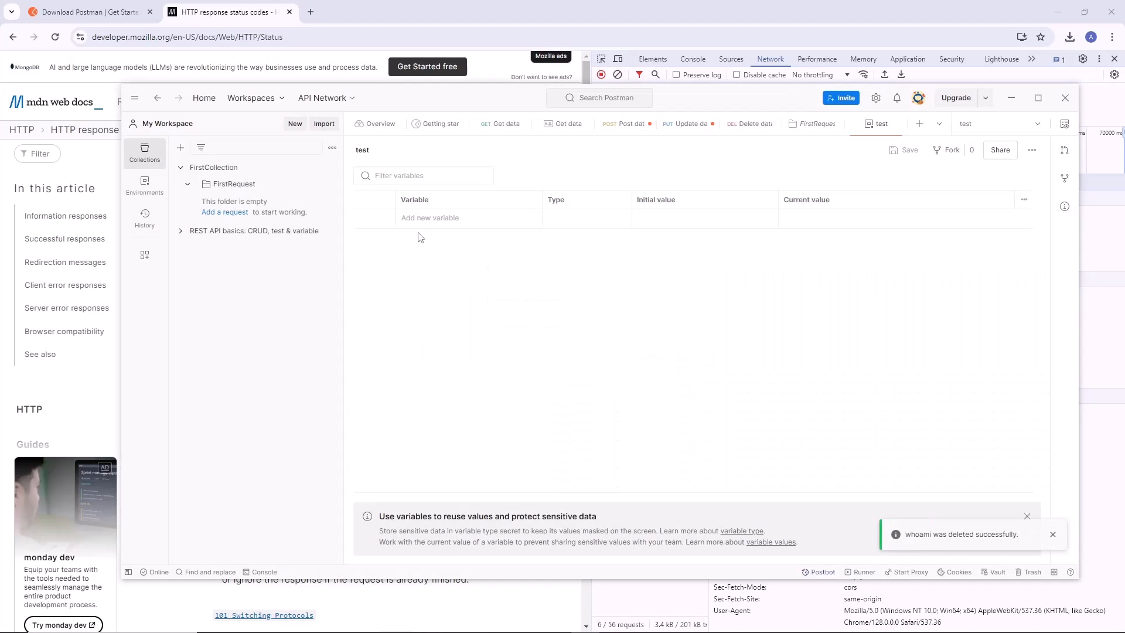
# Import the copied cURL (bash) command as a request into the REST API basics: CRUD, test & variable collection.
pyautogui.click(247, 185)
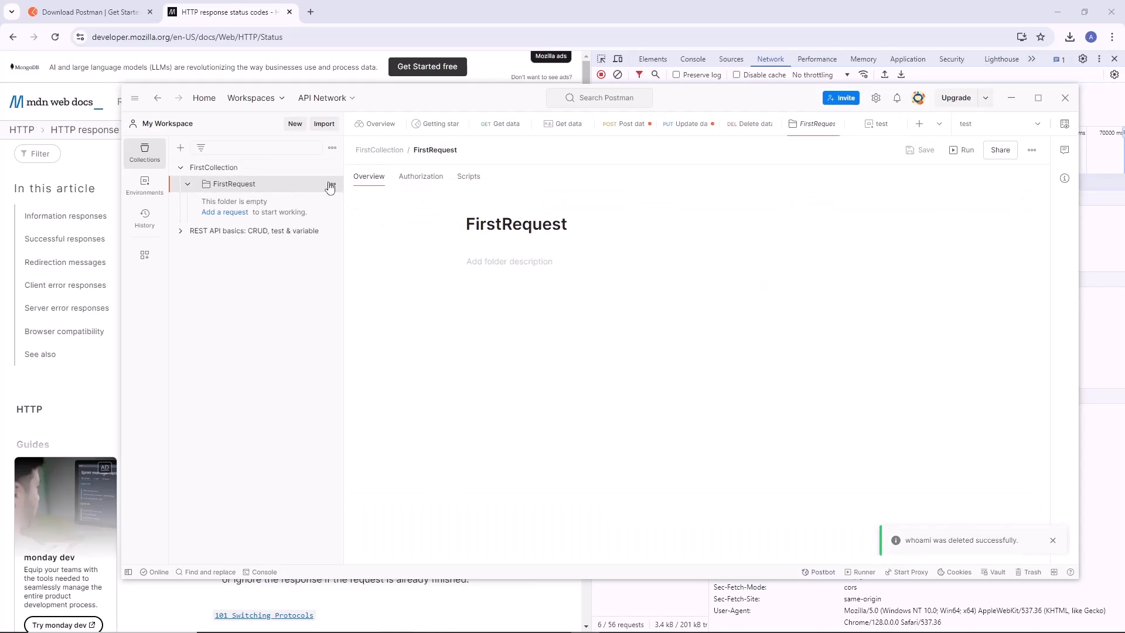
pyautogui.click(321, 127)
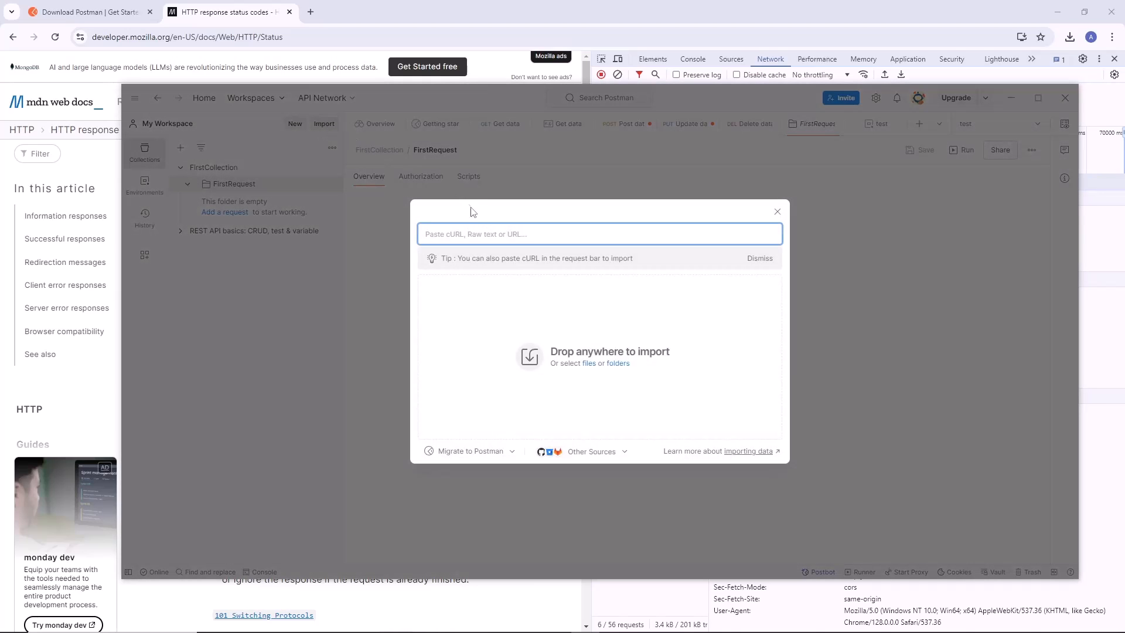
pyautogui.rightClick(476, 233)
pyautogui.click(514, 297)
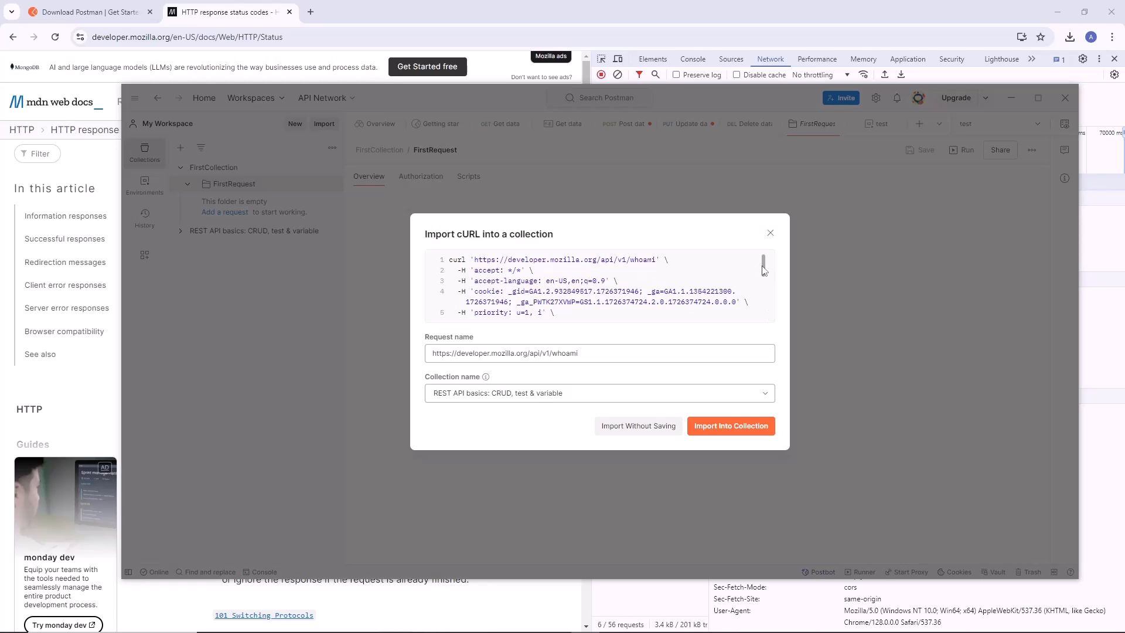
pyautogui.scroll(-2, 480, 307)
pyautogui.scroll(2, 516, 298)
pyautogui.scroll(-3, 559, 293)
pyautogui.scroll(3, 560, 293)
pyautogui.click(726, 426)
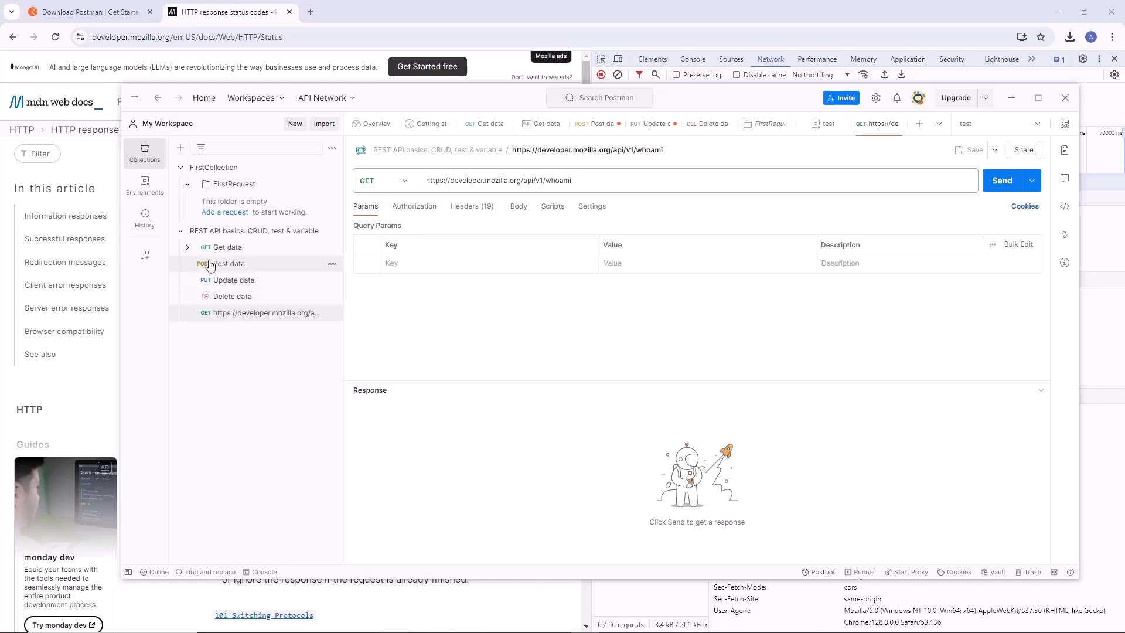
# Move the imported developer.mozilla.org request from the REST API basics collection into the FirstRequest folder.
pyautogui.click(182, 235)
pyautogui.click(181, 234)
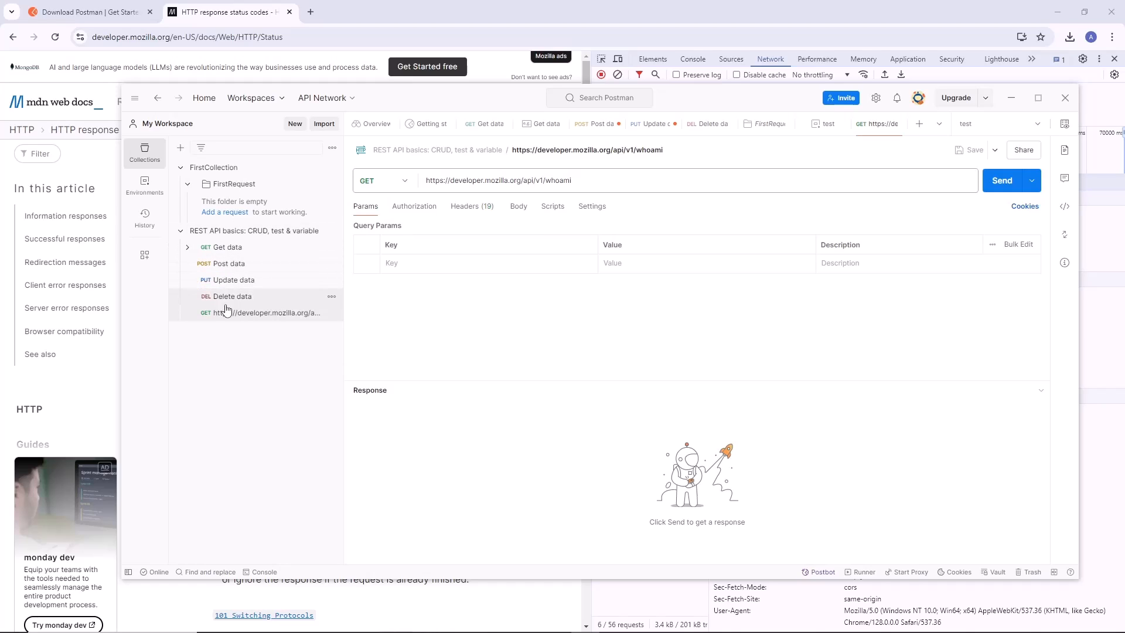
pyautogui.moveTo(227, 317); pyautogui.dragTo(235, 192)
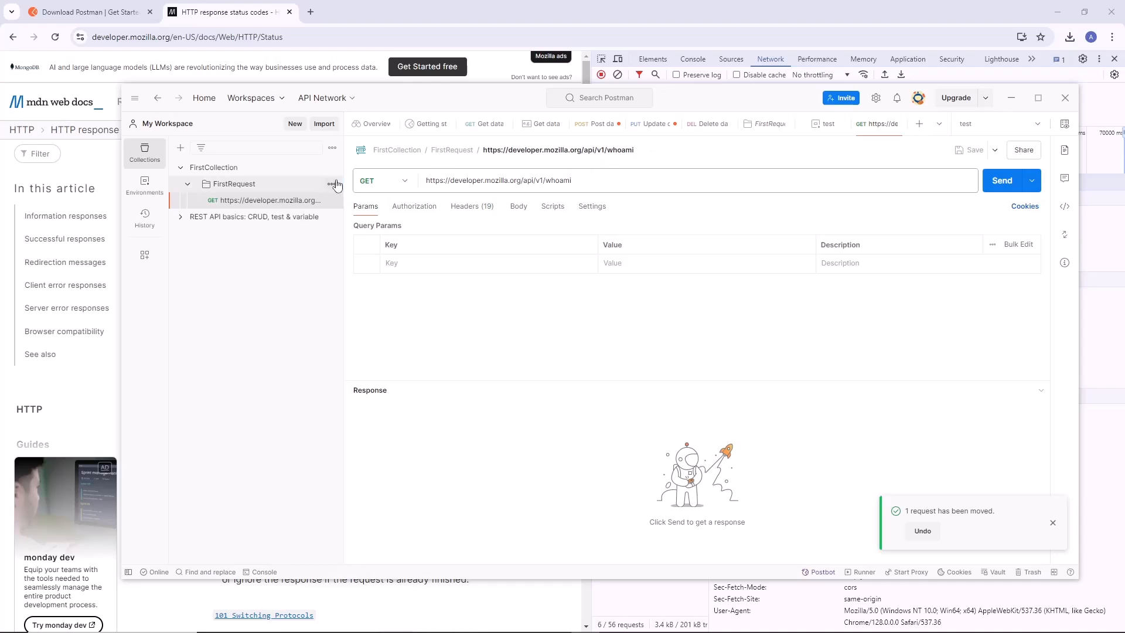
# Rename the imported request to whoami by removing the URL prefix from its name.
pyautogui.click(615, 154)
pyautogui.click(606, 150)
pyautogui.moveTo(604, 151); pyautogui.dragTo(482, 150)
pyautogui.press('BackSpace')
pyautogui.press('Return')
# Switch to Chrome, widen the developer tools and examine the whoami request's response body, country fields and request URL.
pyautogui.click(480, 27)
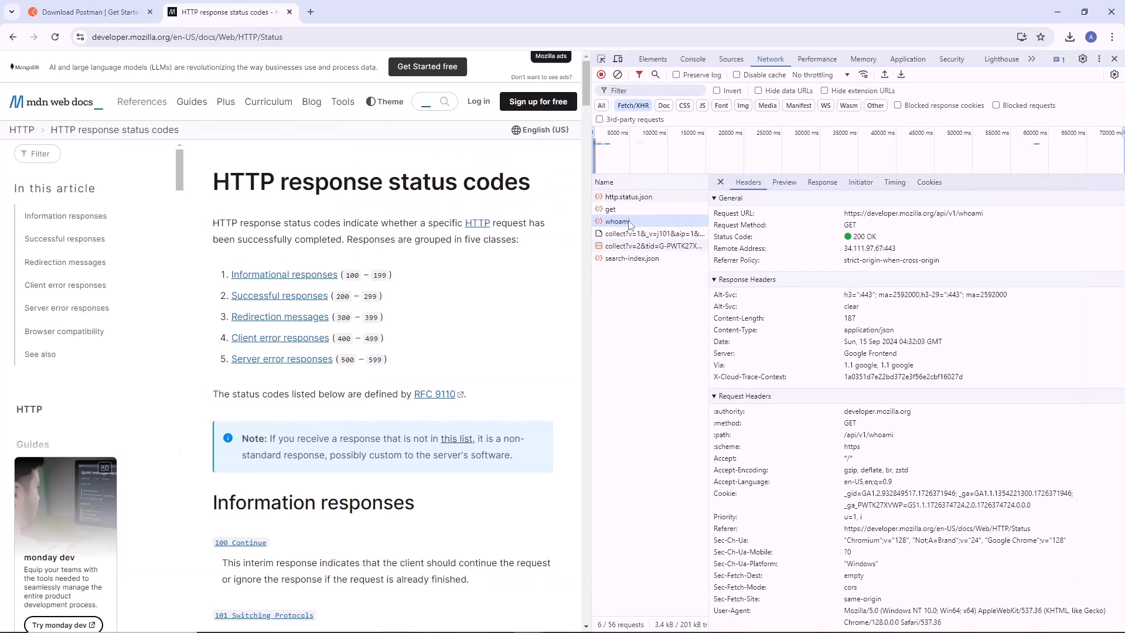
pyautogui.moveTo(588, 225); pyautogui.dragTo(412, 225)
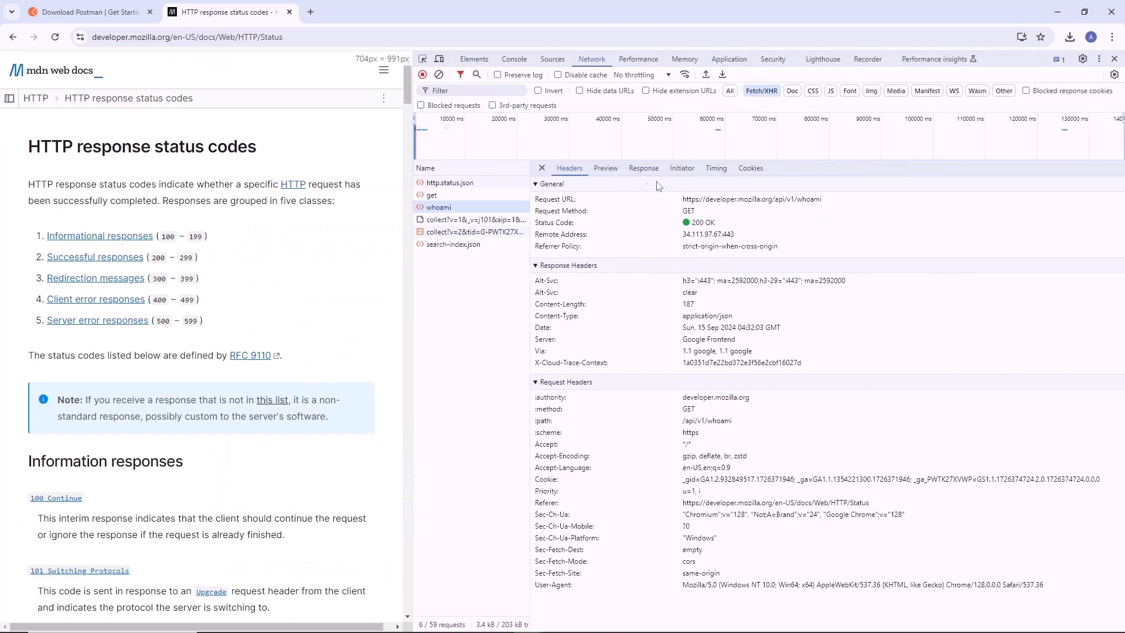
pyautogui.click(644, 168)
pyautogui.click(665, 308)
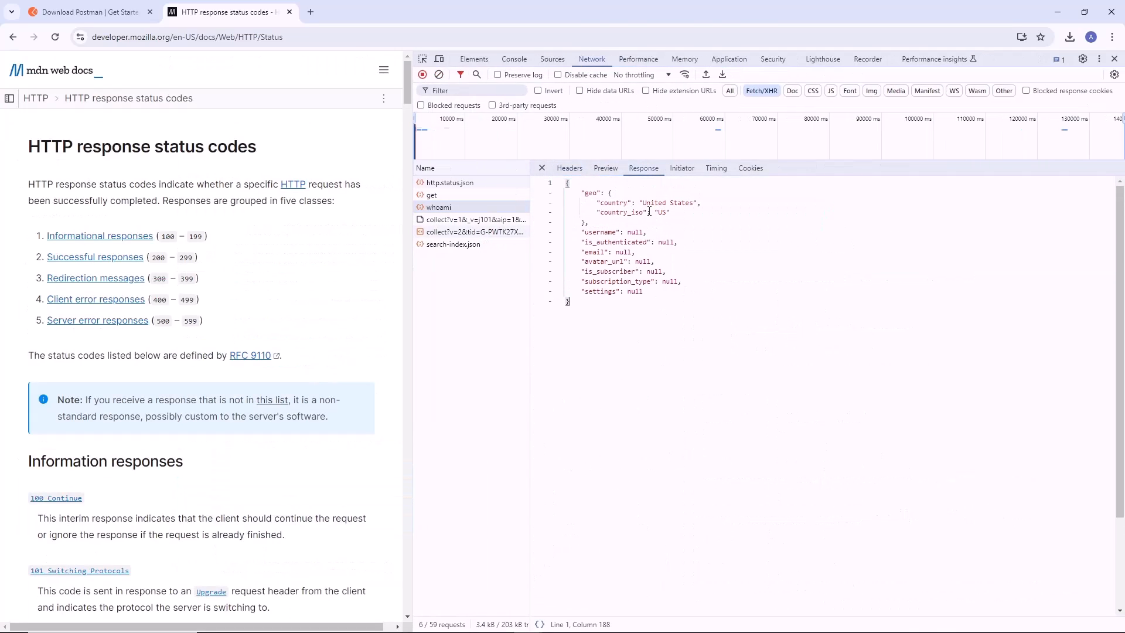
pyautogui.moveTo(639, 203); pyautogui.dragTo(679, 214)
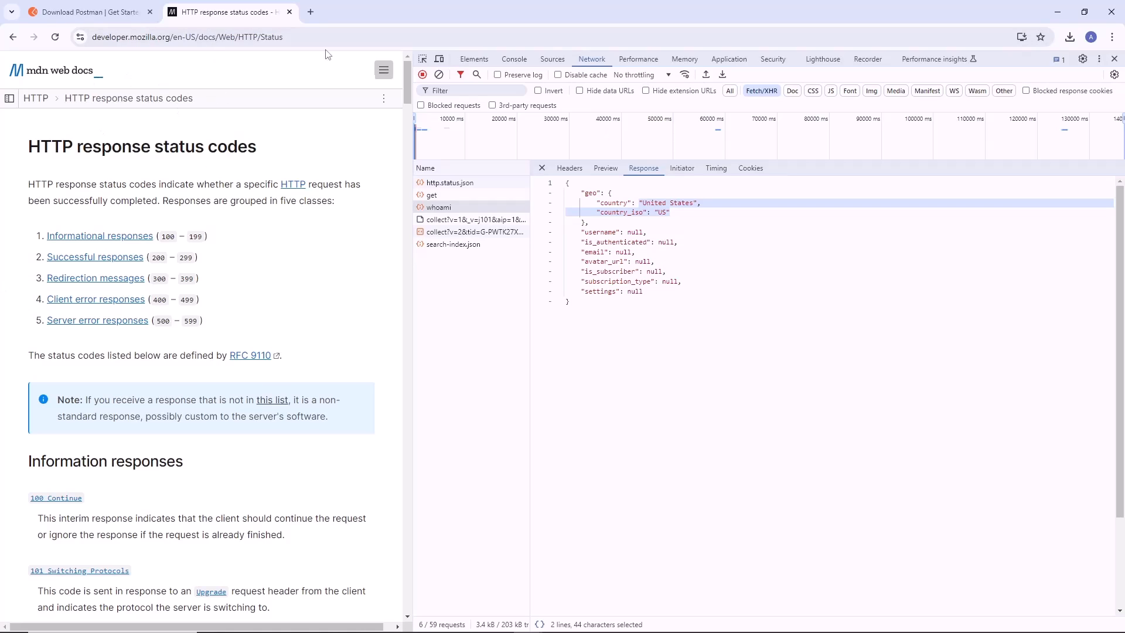
pyautogui.click(887, 408)
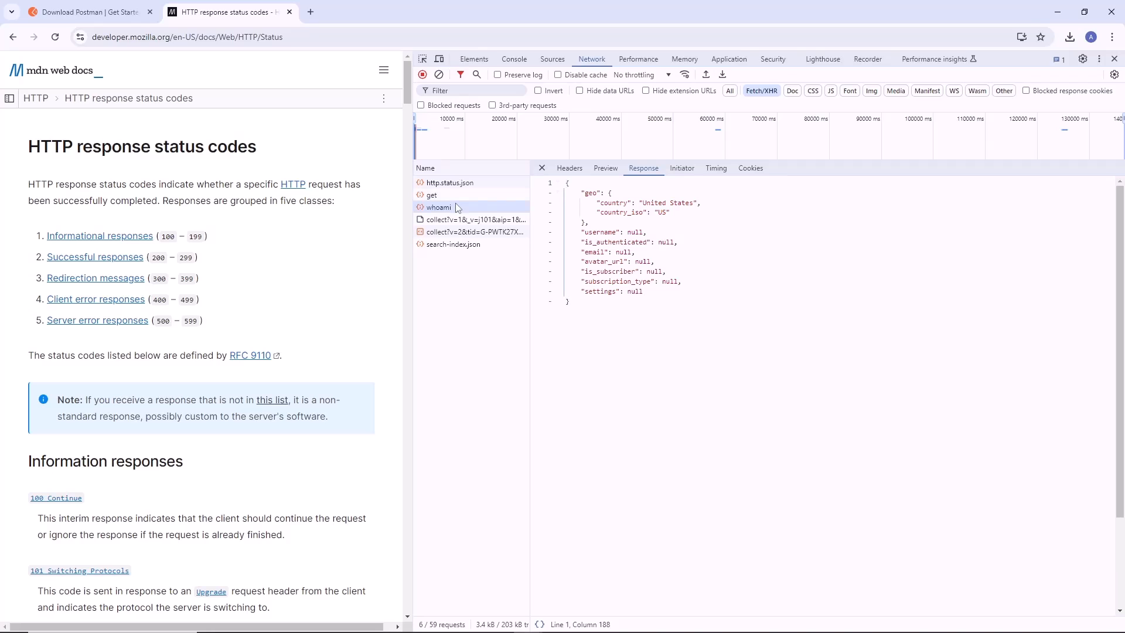
pyautogui.click(569, 168)
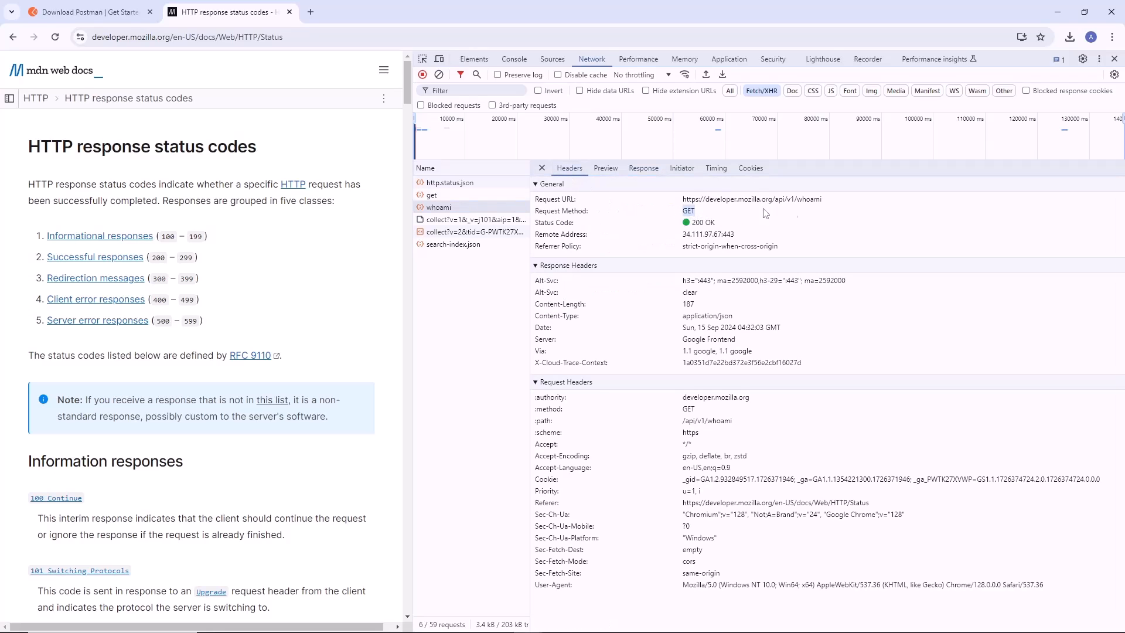
pyautogui.moveTo(840, 202); pyautogui.dragTo(675, 201)
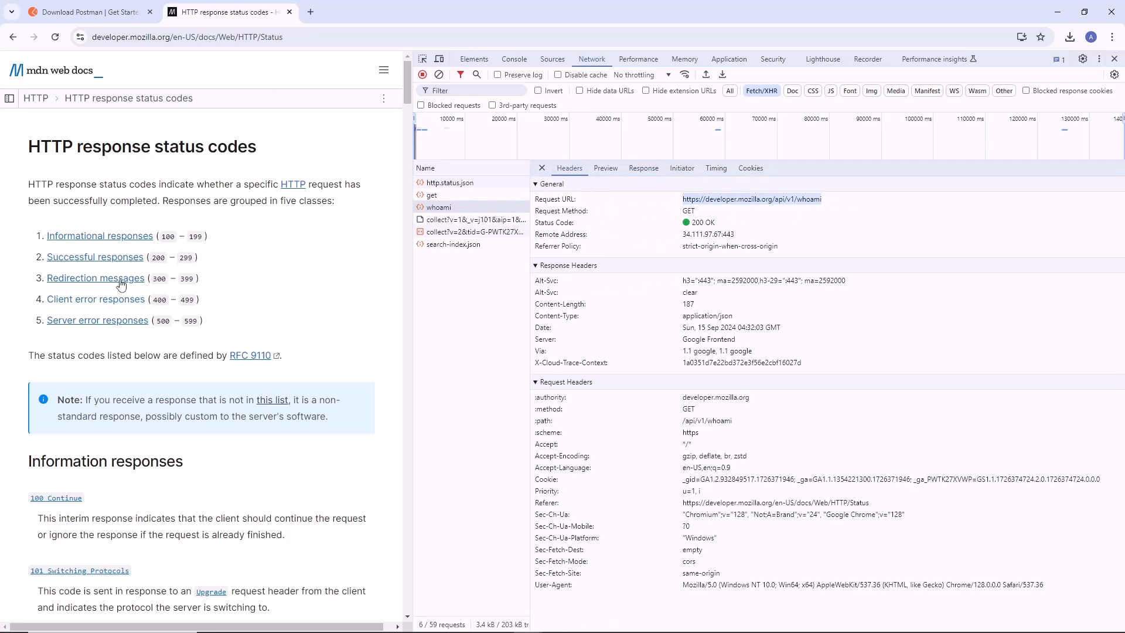
# View the copy options for the whoami network request, switch to Postman and look at its import dialog.
pyautogui.rightClick(443, 207)
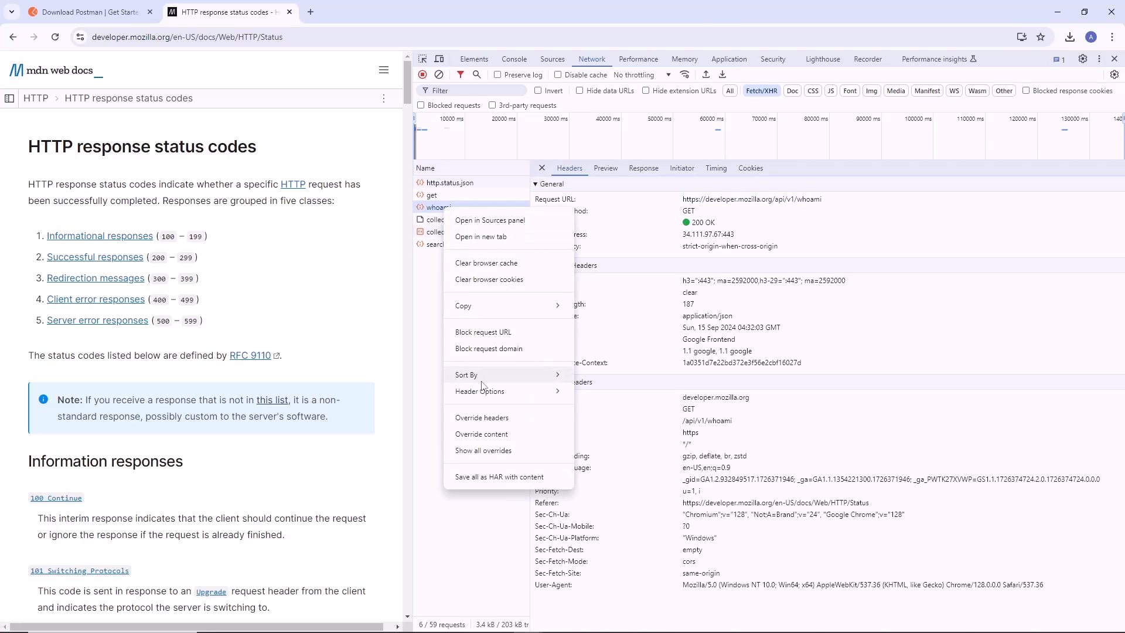
pyautogui.moveTo(516, 306)
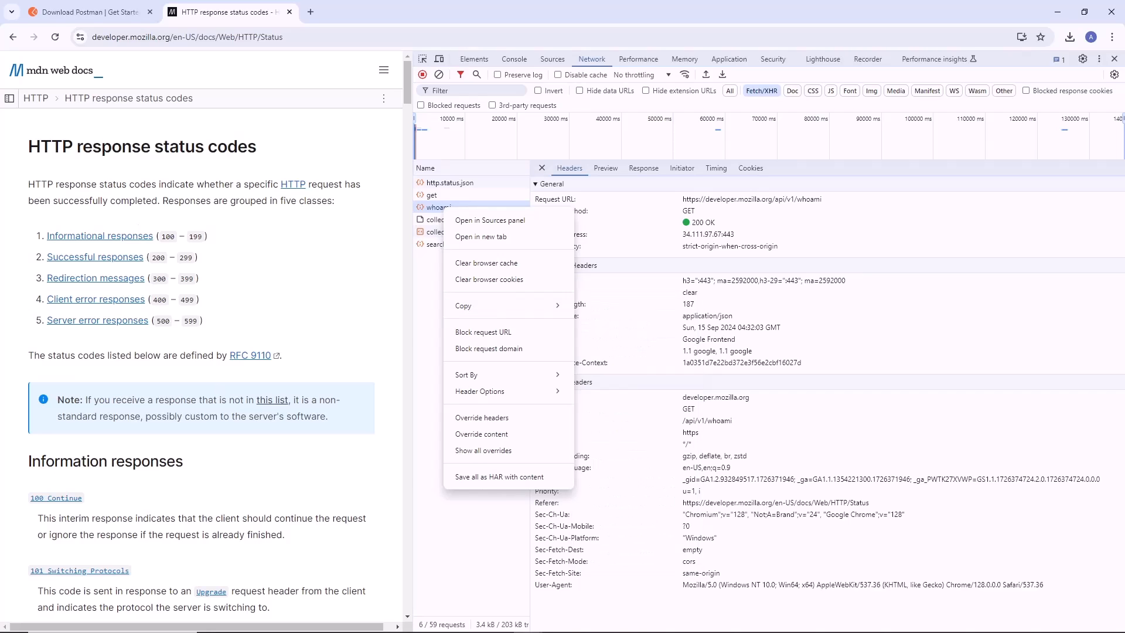
pyautogui.click(585, 632)
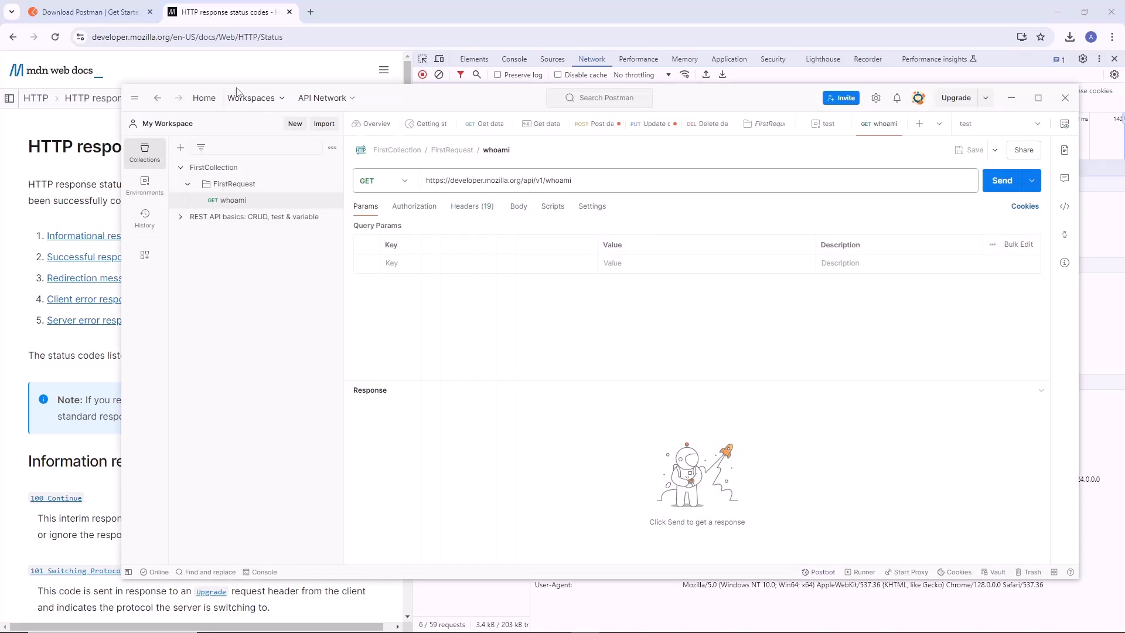
pyautogui.click(325, 125)
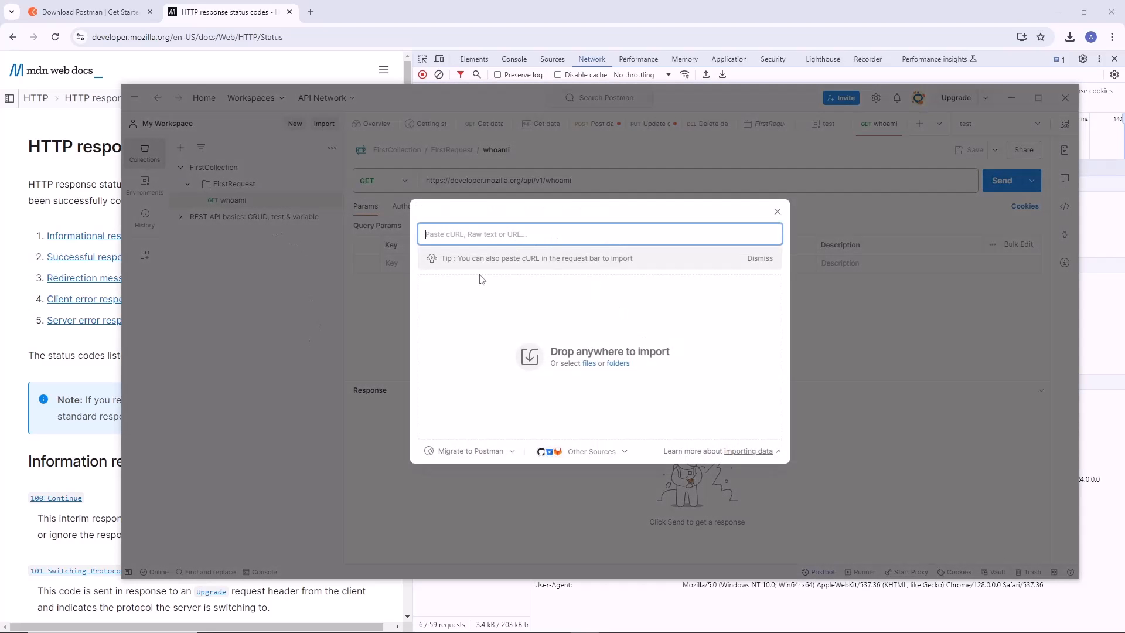
pyautogui.click(777, 211)
# Review the whoami request's authorization, headers, body and parameters, and send the request.
pyautogui.click(237, 202)
pyautogui.click(409, 206)
pyautogui.click(475, 207)
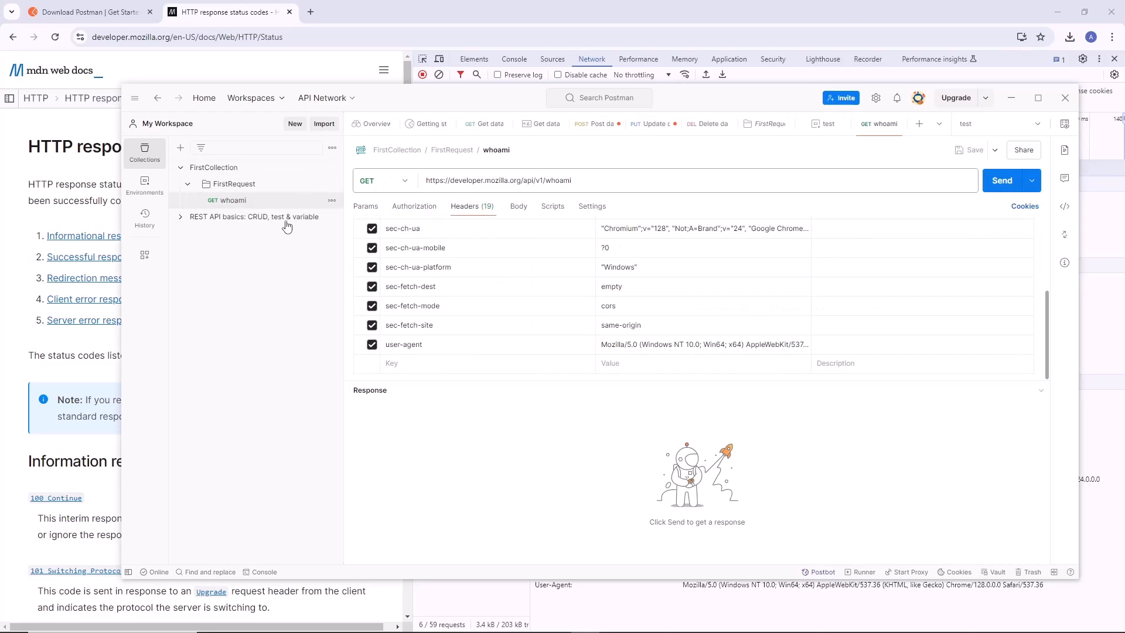
pyautogui.click(522, 209)
pyautogui.click(375, 212)
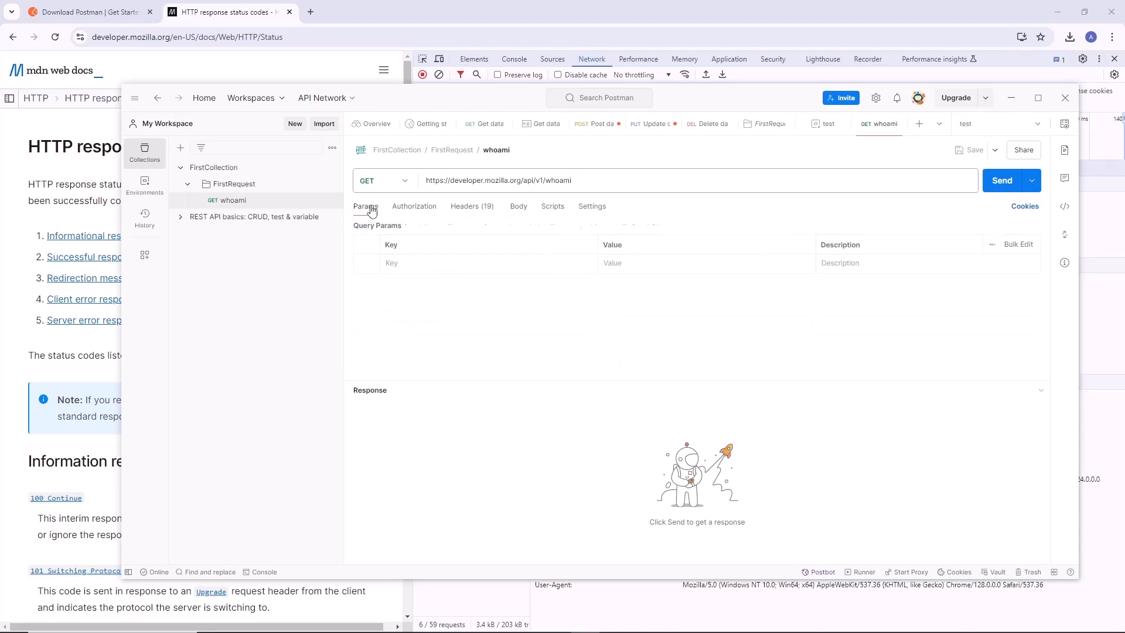
pyautogui.click(991, 187)
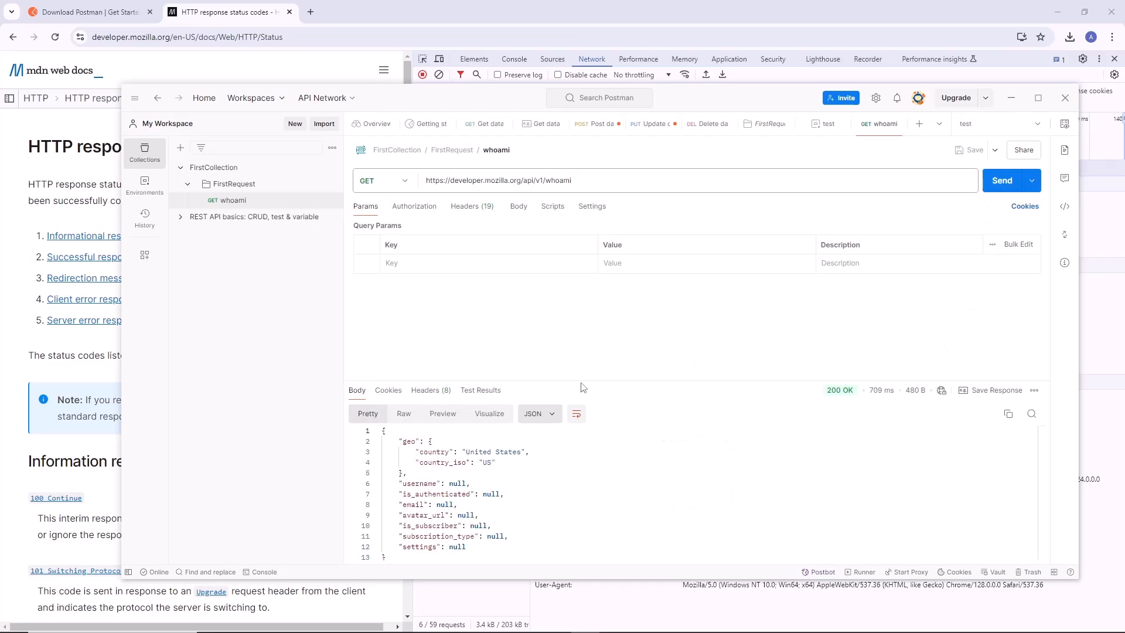
# Enlarge the whoami response area and examine the geo fields and remaining body, comparing with the request details in Chrome.
pyautogui.moveTo(581, 370); pyautogui.dragTo(568, 312)
pyautogui.moveTo(518, 374); pyautogui.dragTo(370, 348)
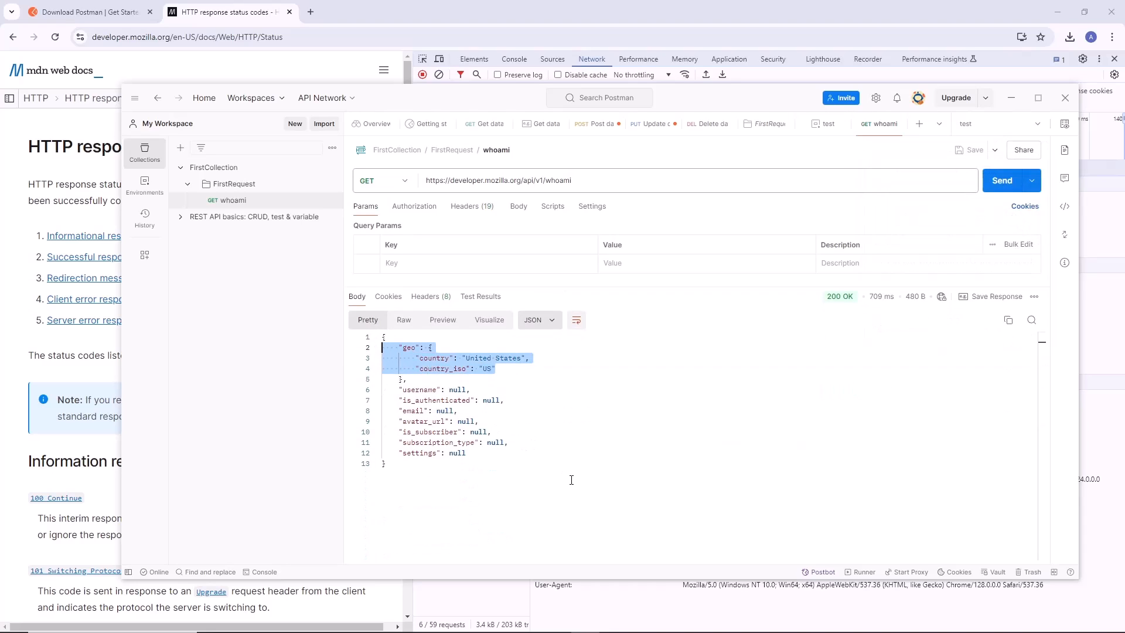
pyautogui.click(237, 9)
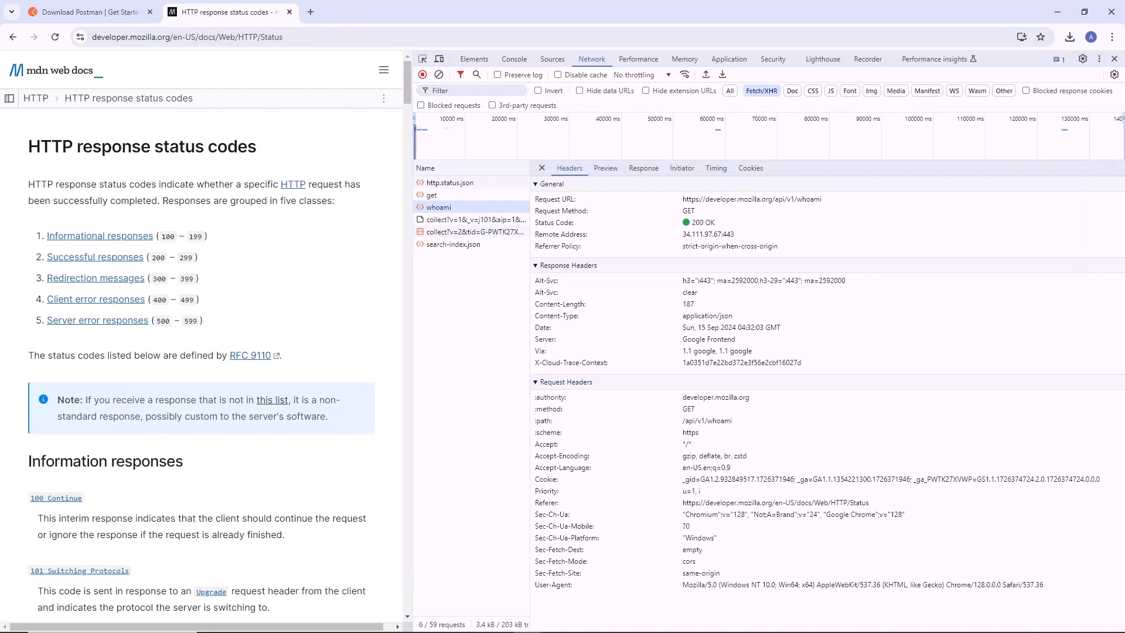
pyautogui.click(586, 632)
pyautogui.click(650, 471)
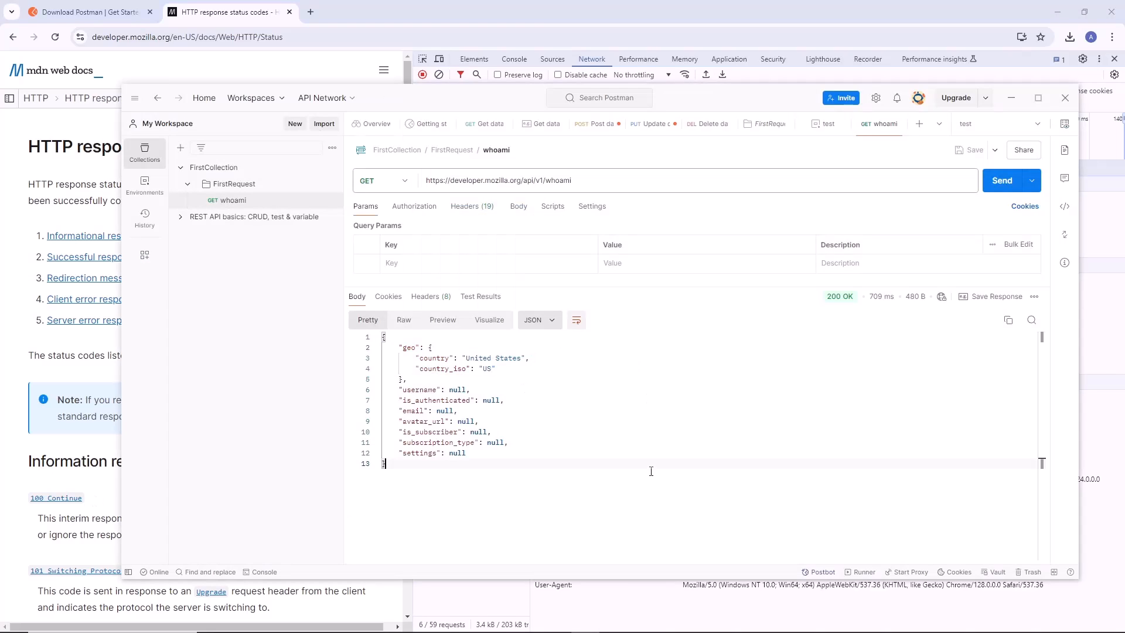
pyautogui.moveTo(650, 465); pyautogui.dragTo(325, 312)
pyautogui.click(516, 432)
pyautogui.moveTo(466, 358); pyautogui.dragTo(380, 350)
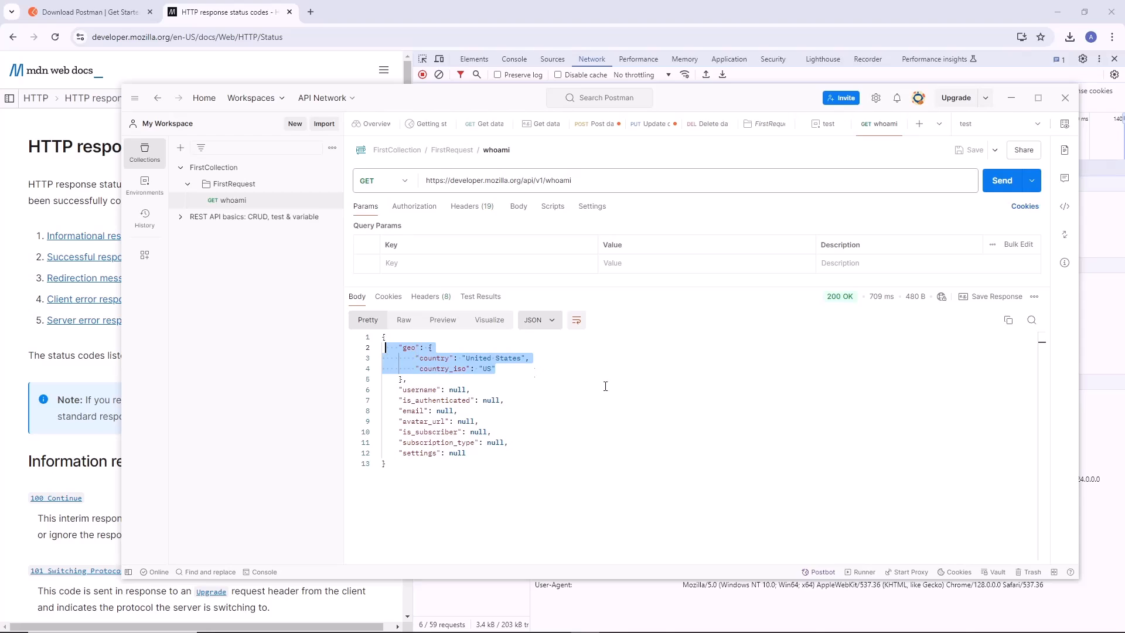
pyautogui.moveTo(527, 401); pyautogui.dragTo(527, 411)
# Add the "Status code: Code is 200" snippet to the whoami request's post-response script and review the inserted code.
pyautogui.click(562, 206)
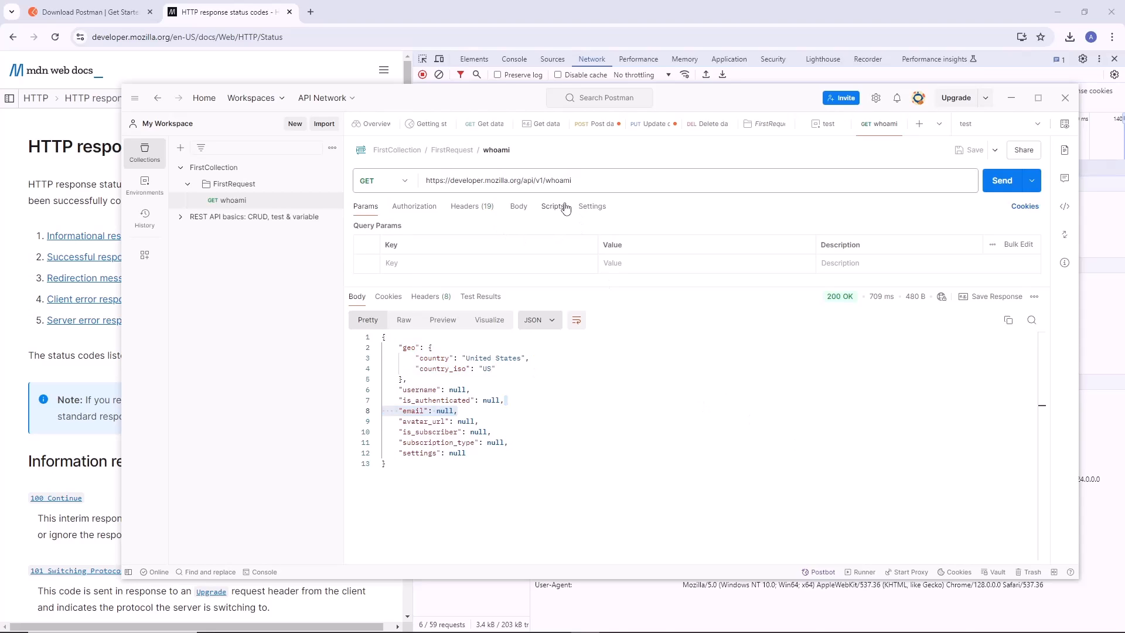
pyautogui.moveTo(605, 288); pyautogui.dragTo(585, 438)
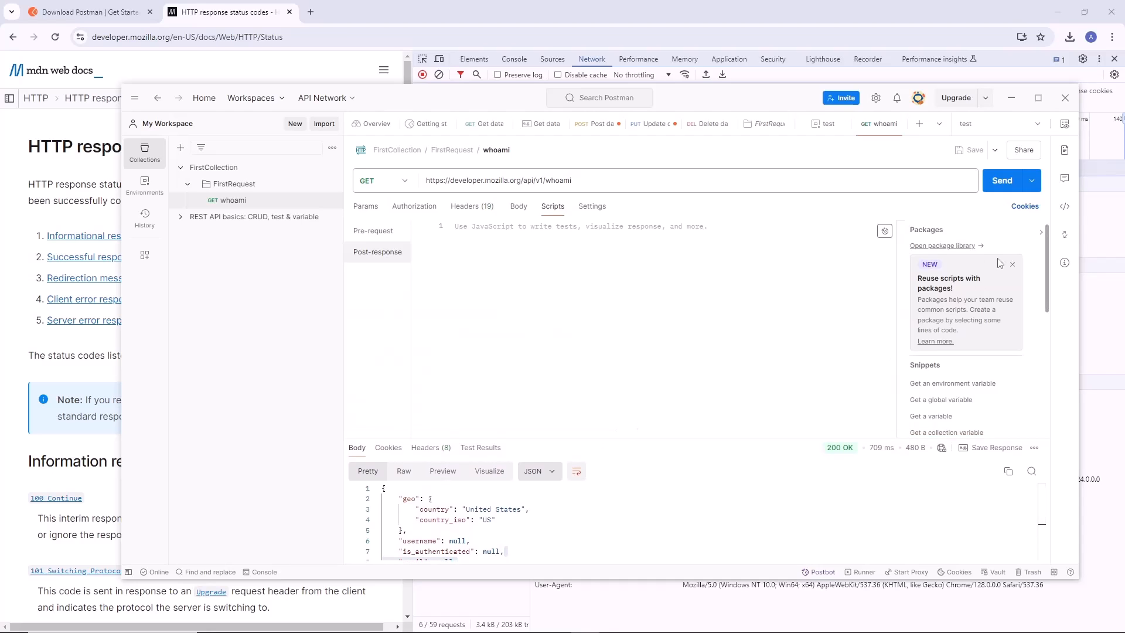
pyautogui.scroll(-2, 1014, 278)
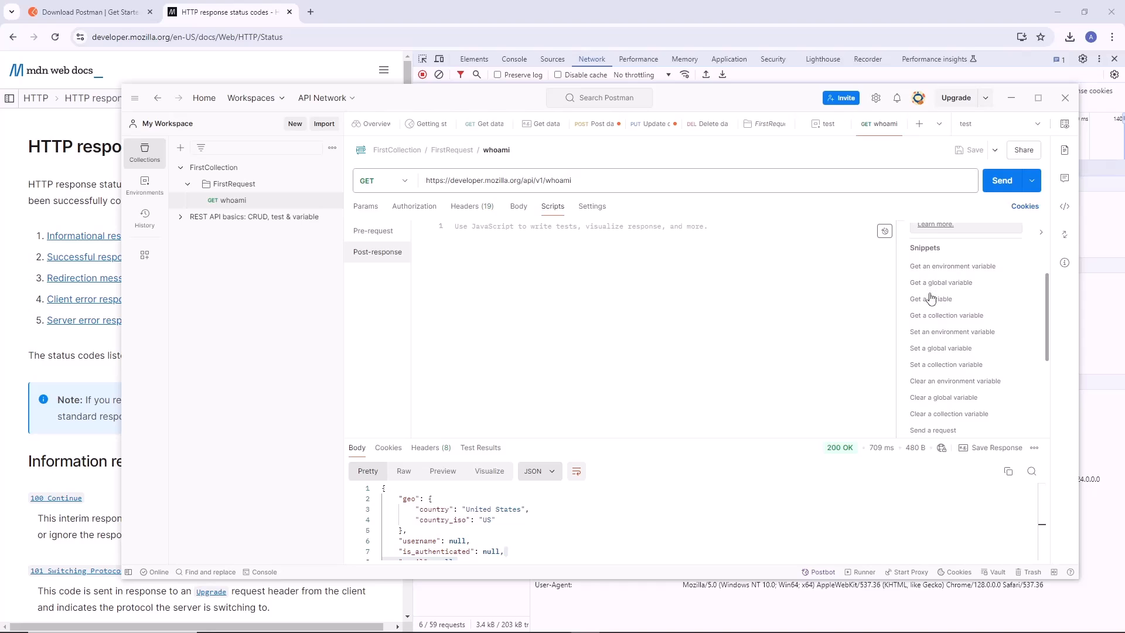
pyautogui.scroll(-2, 935, 332)
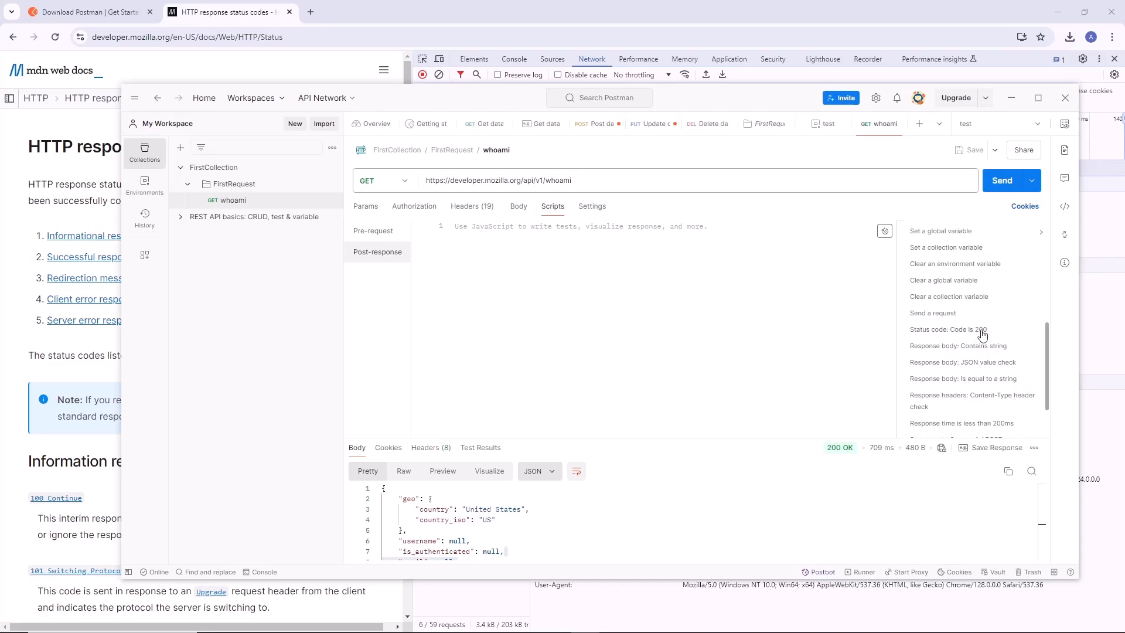
pyautogui.click(981, 335)
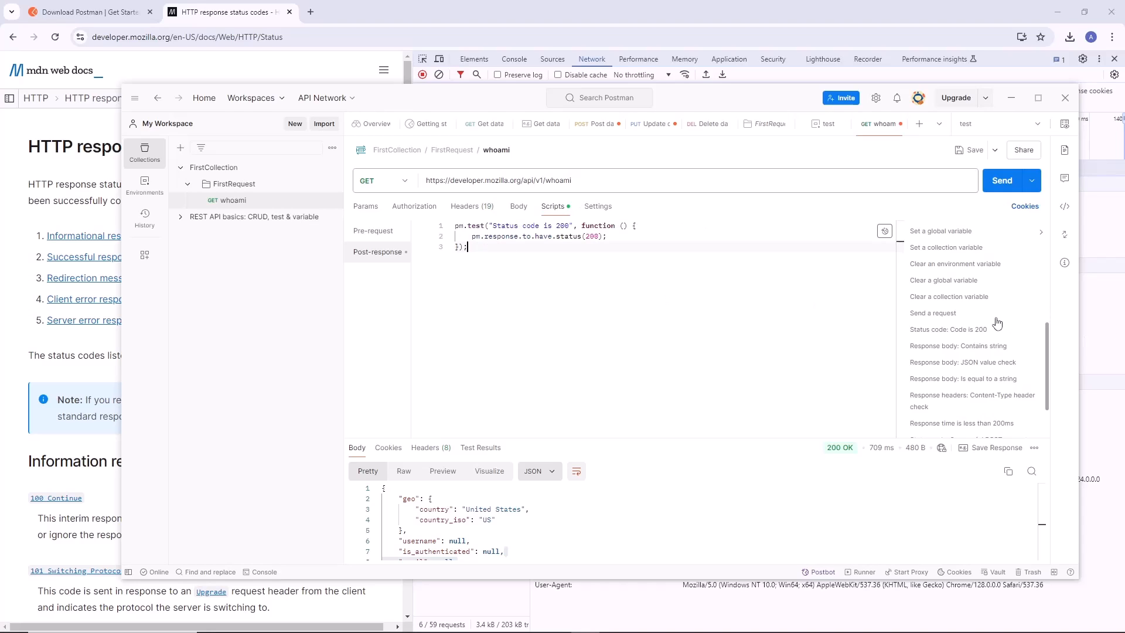
pyautogui.moveTo(517, 267); pyautogui.dragTo(437, 222)
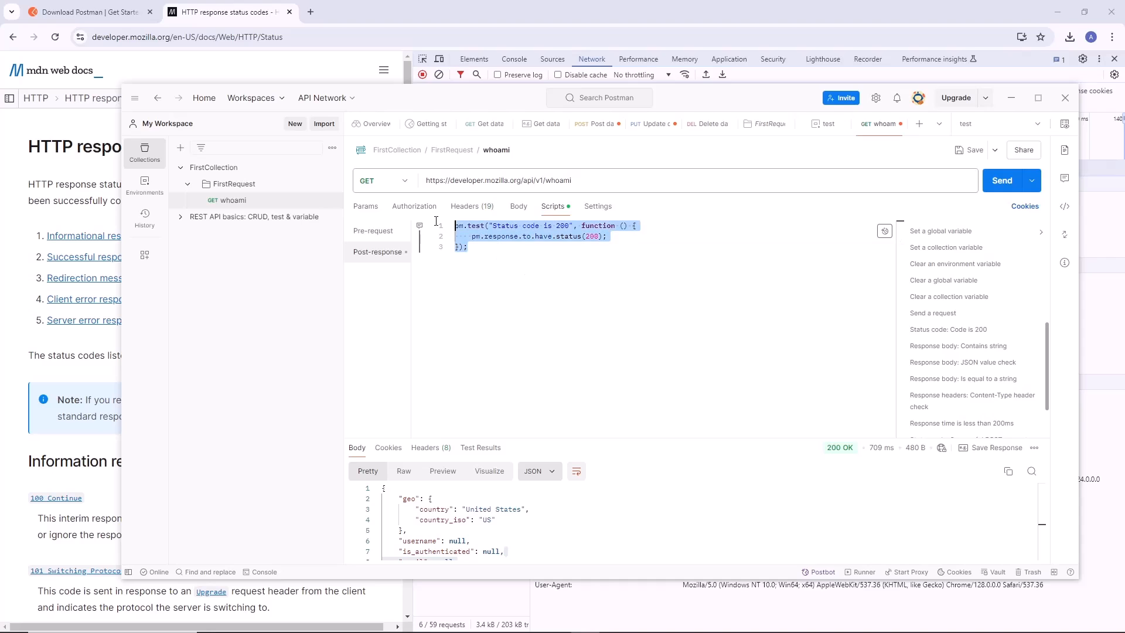
pyautogui.click(518, 266)
# Show the whoami test results, send the request and compare the test name with the response status.
pyautogui.moveTo(535, 439); pyautogui.dragTo(534, 321)
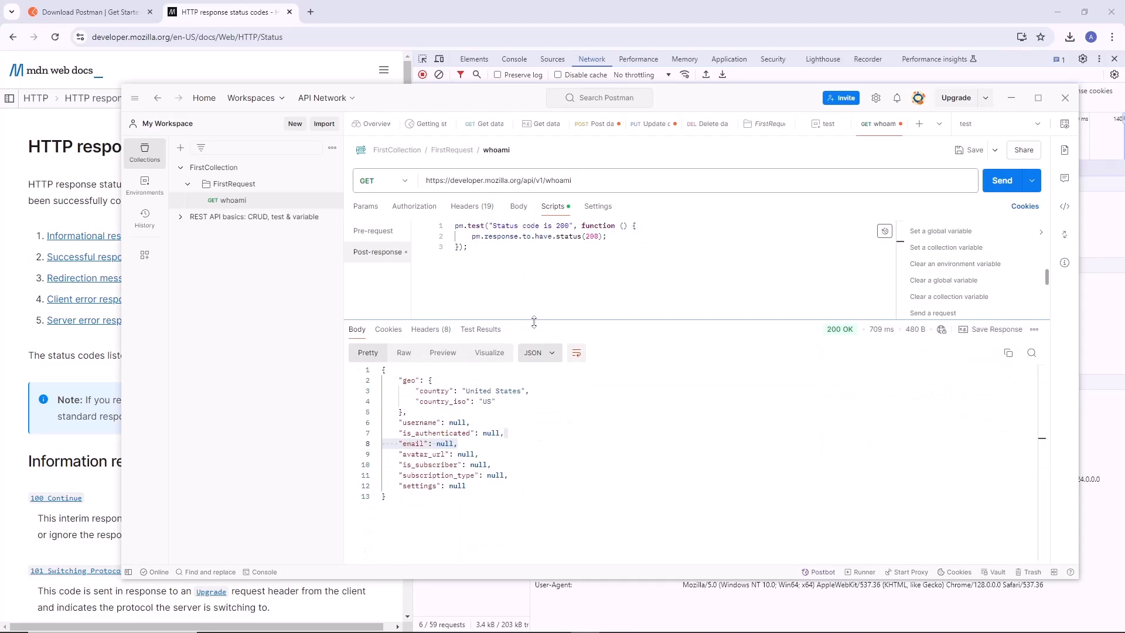
pyautogui.click(486, 331)
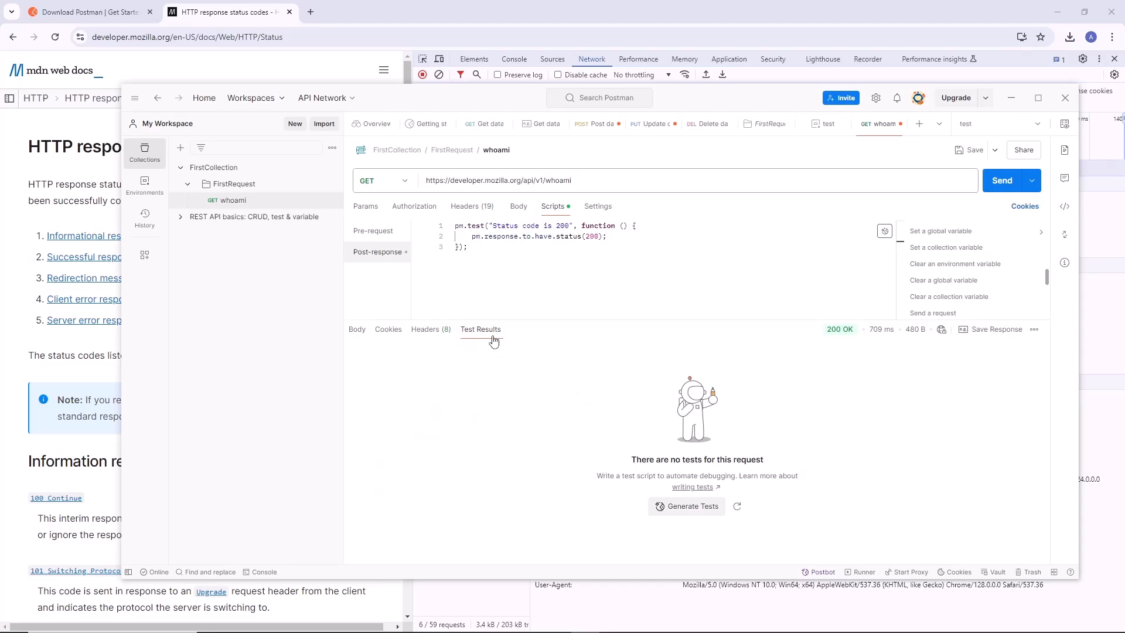
pyautogui.click(1002, 184)
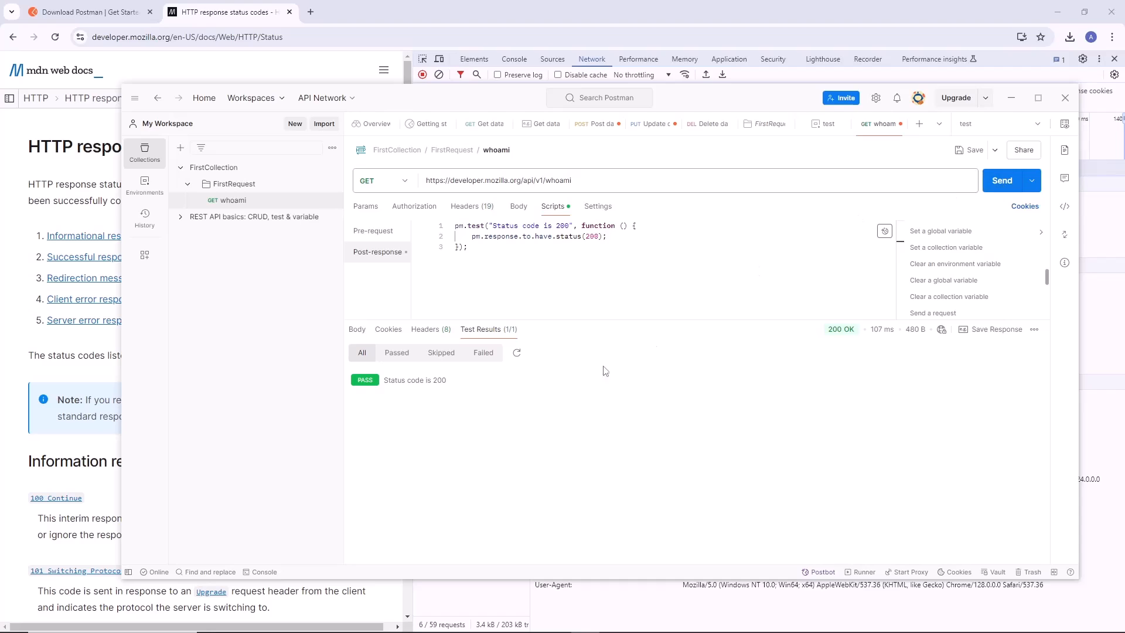
pyautogui.moveTo(493, 223); pyautogui.dragTo(549, 220)
pyautogui.moveTo(464, 379); pyautogui.dragTo(390, 378)
pyautogui.click(535, 260)
pyautogui.doubleClick(840, 329)
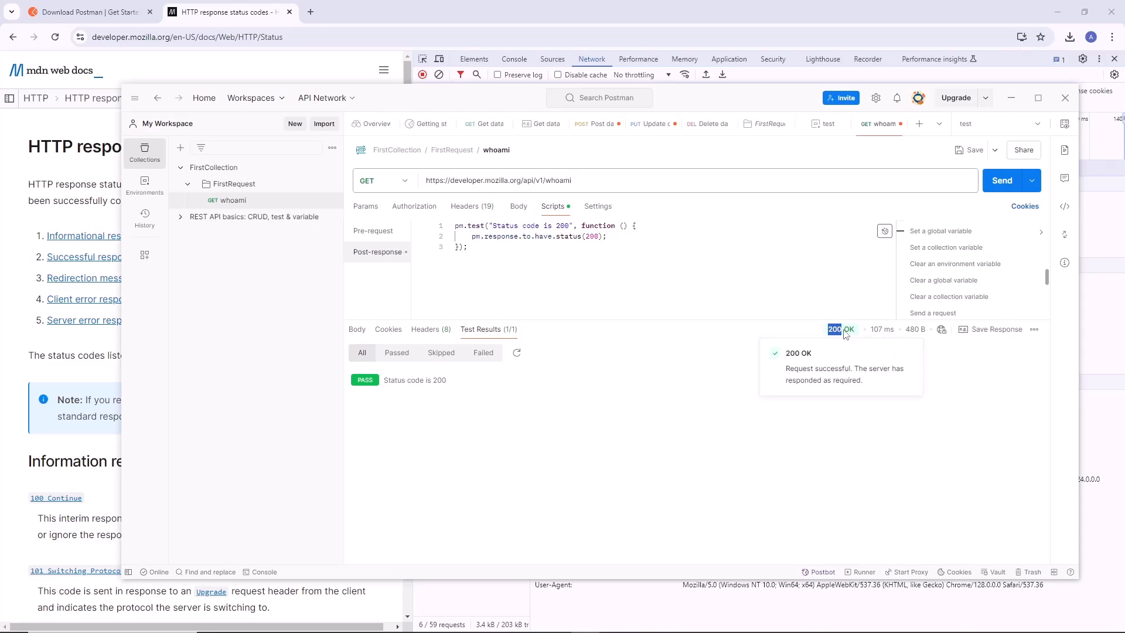
# Rename the status test to "Bananas", send the request and check the name in the test results.
pyautogui.click(593, 236)
pyautogui.moveTo(494, 224); pyautogui.dragTo(566, 223)
pyautogui.write('Bananas')
pyautogui.click(999, 182)
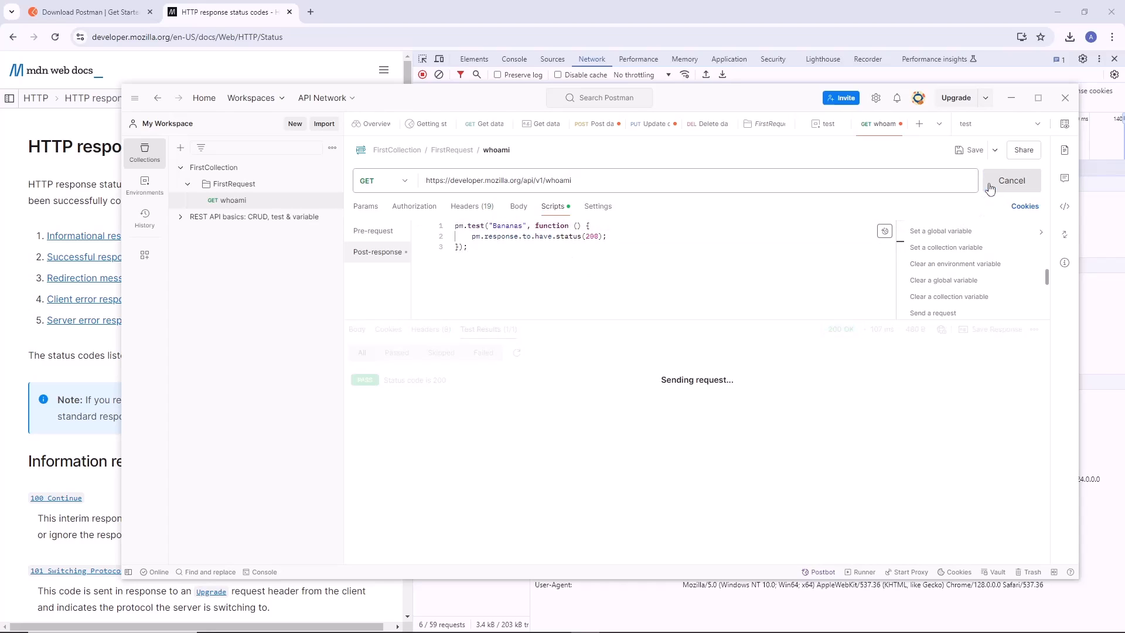
pyautogui.moveTo(387, 380); pyautogui.dragTo(446, 391)
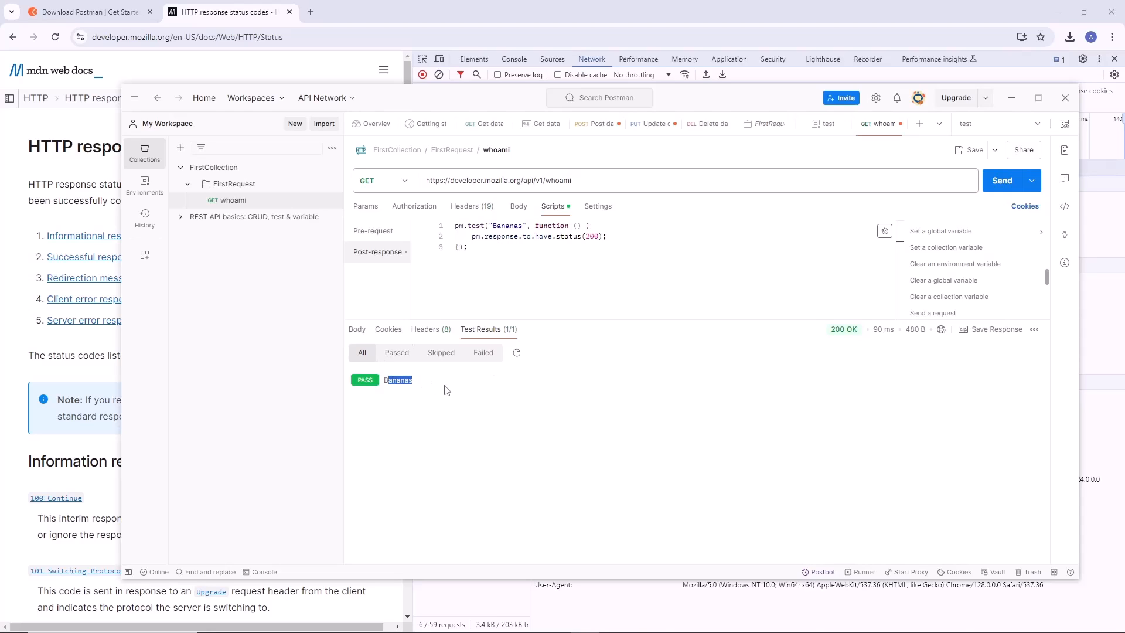
# Undo the test name edits, review the status assertion line and send the whoami request again.
pyautogui.click(509, 227)
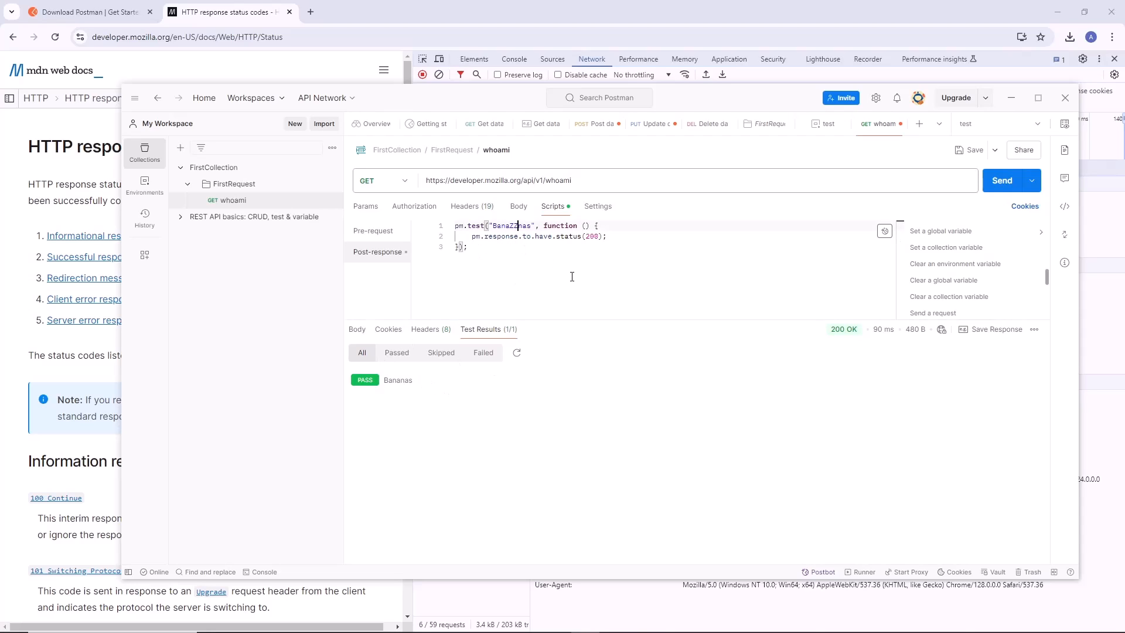
pyautogui.hotkey('ctrl', 'z')
pyautogui.hotkey('ctrl', 'z')
pyautogui.hotkey('ctrl', 'z')
pyautogui.click(506, 259)
pyautogui.moveTo(464, 237); pyautogui.dragTo(610, 236)
pyautogui.click(1002, 181)
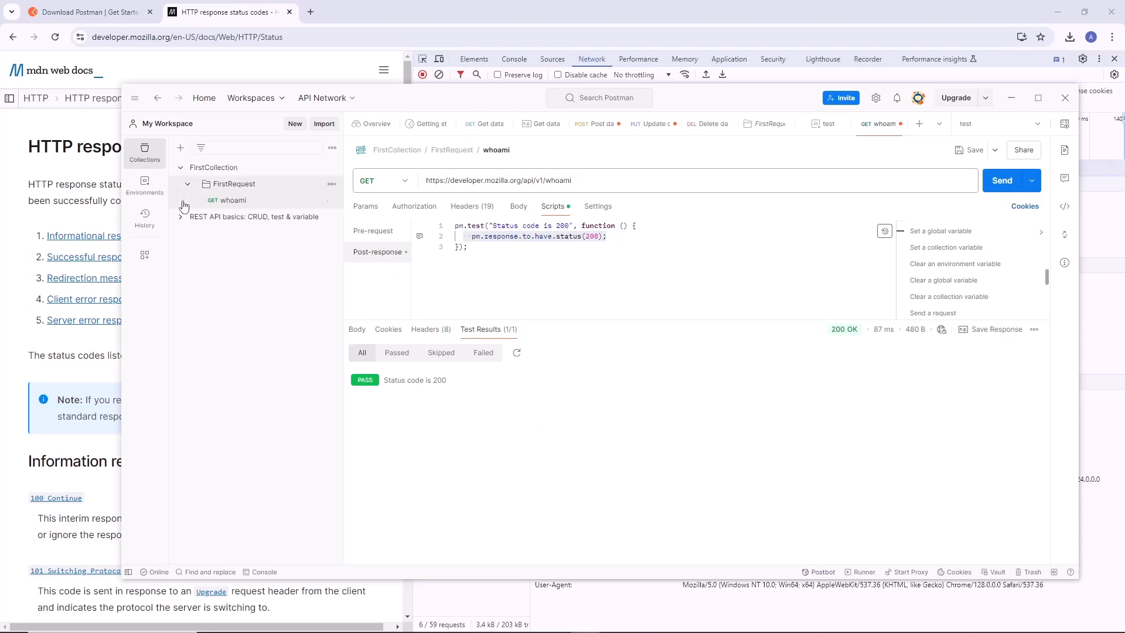
# Look at the FirstCollection overview, return to the whoami request and save it with its test script.
pyautogui.click(190, 171)
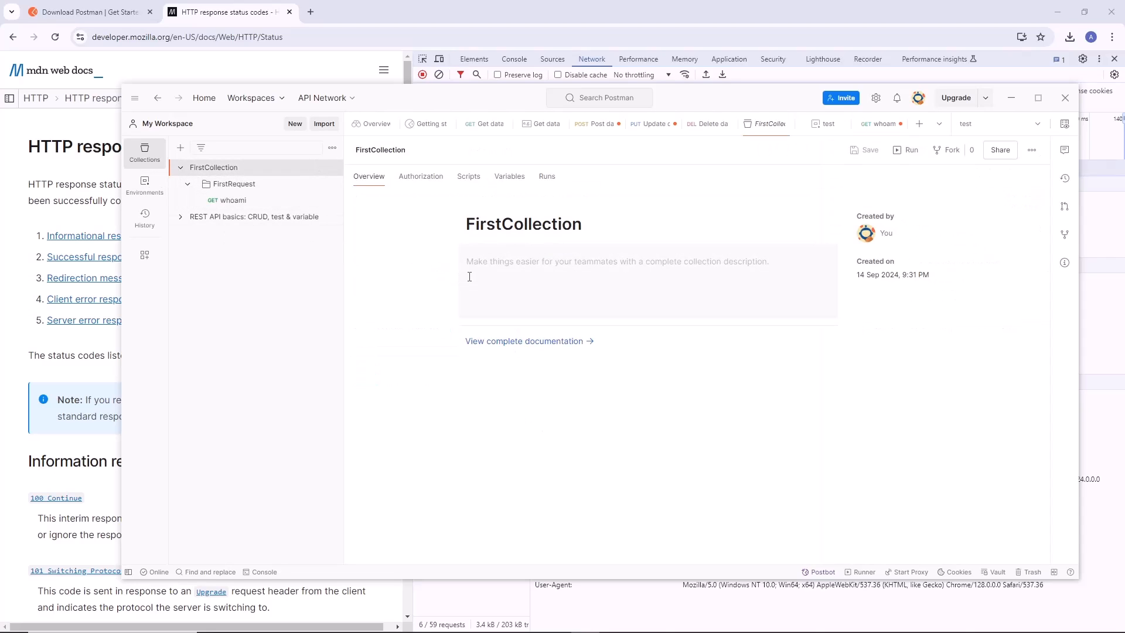
pyautogui.click(229, 201)
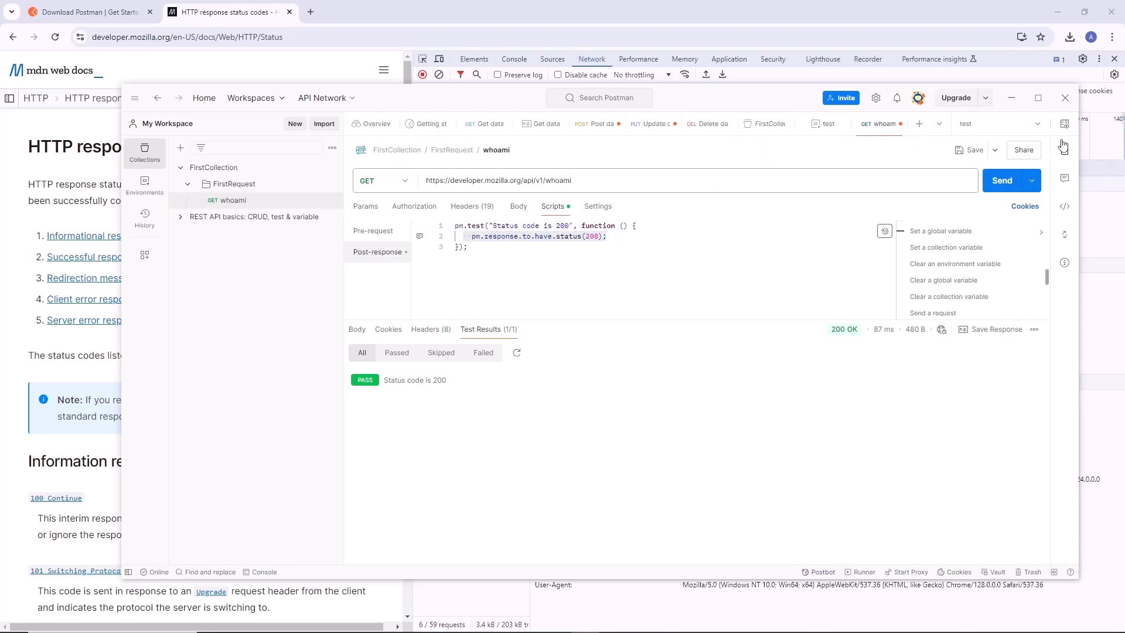
pyautogui.click(975, 151)
# Close the test environment, FirstCollection, Delete data and Update data tabs, saving the changes to Update data.
pyautogui.click(842, 129)
pyautogui.click(842, 128)
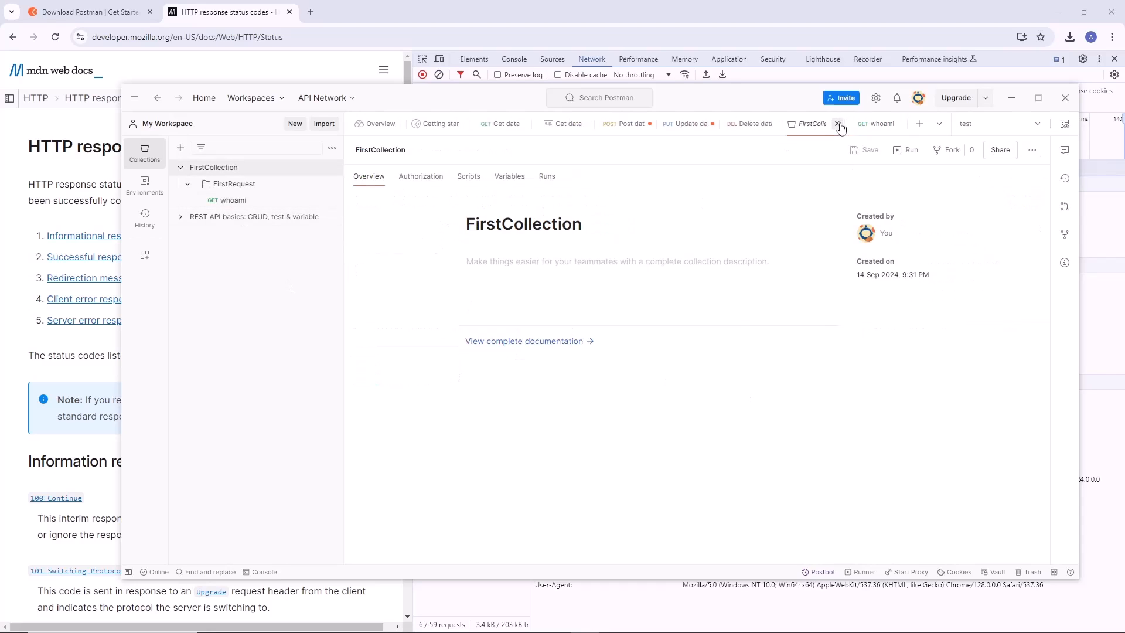
pyautogui.click(840, 128)
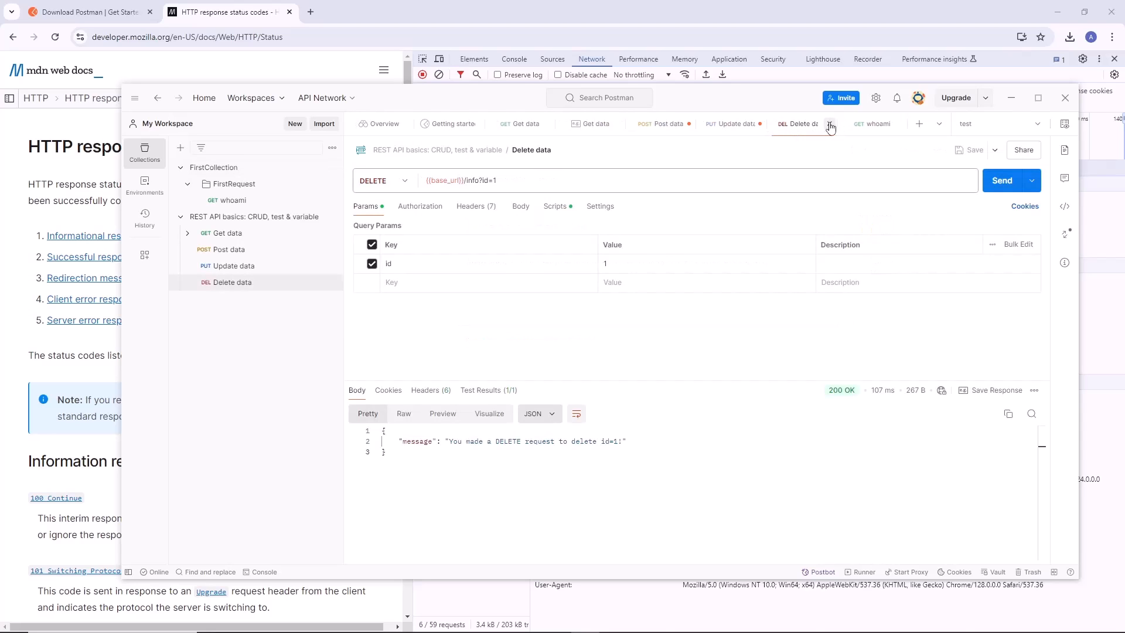
pyautogui.click(765, 130)
pyautogui.click(820, 124)
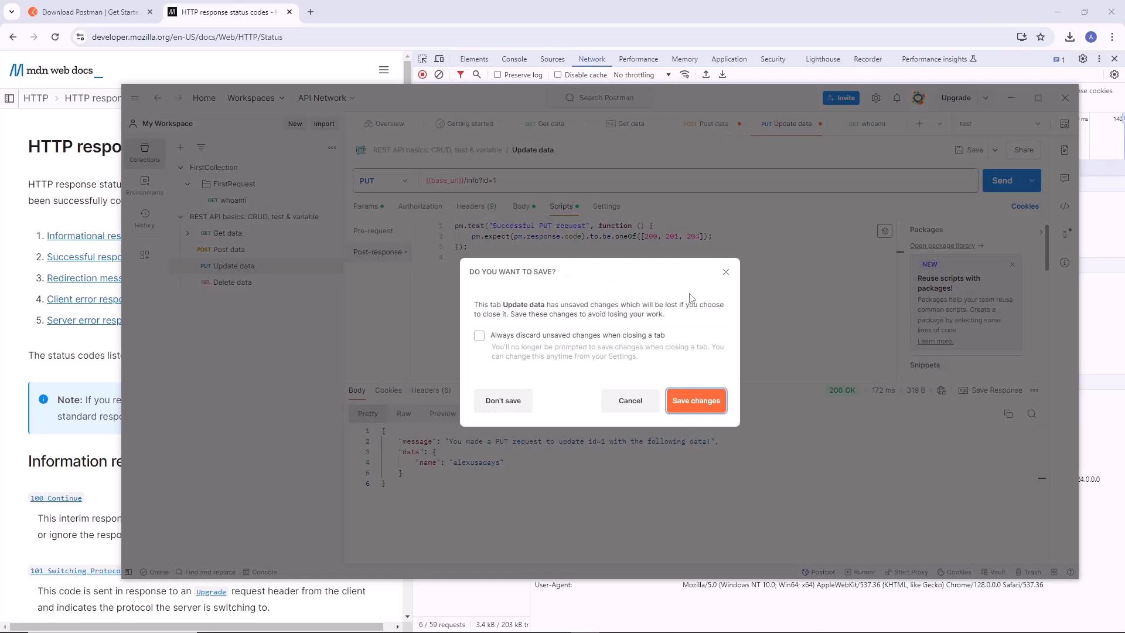
pyautogui.click(701, 403)
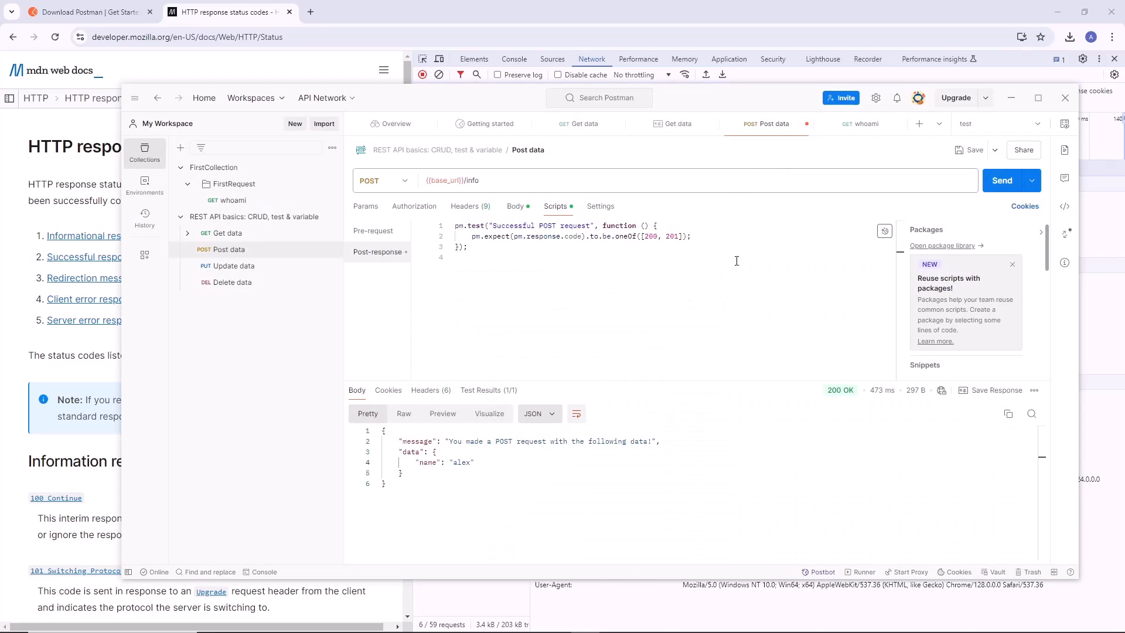
# Close the Post data tab with its changes saved, and close both Get data tabs and Getting started.
pyautogui.click(807, 123)
pyautogui.click(698, 396)
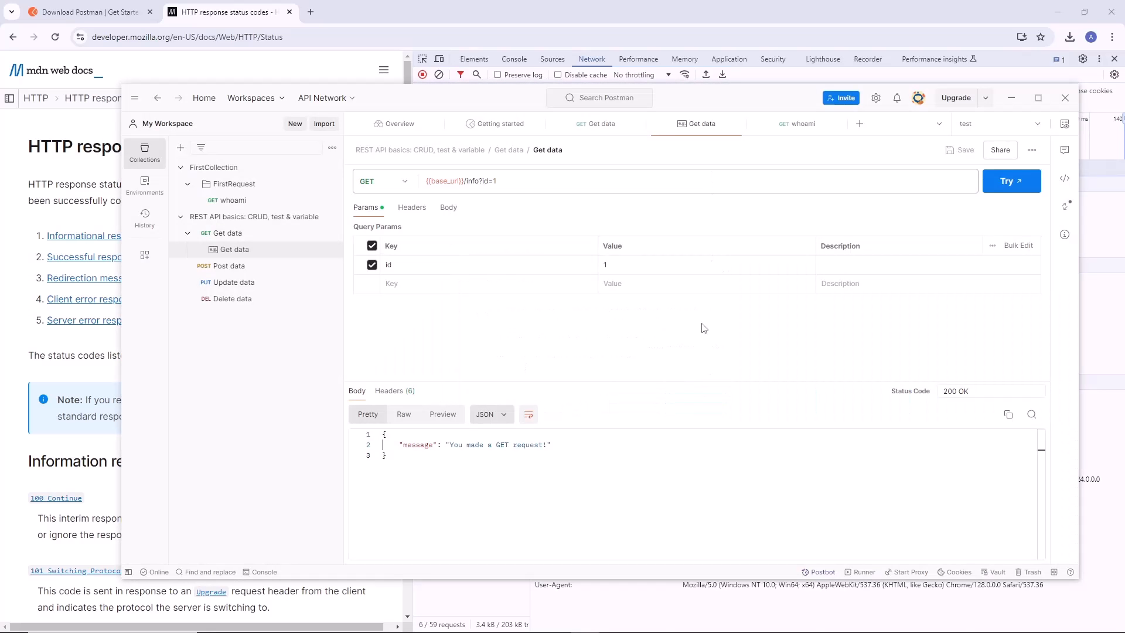
pyautogui.click(631, 134)
pyautogui.click(639, 124)
pyautogui.click(638, 124)
pyautogui.click(537, 124)
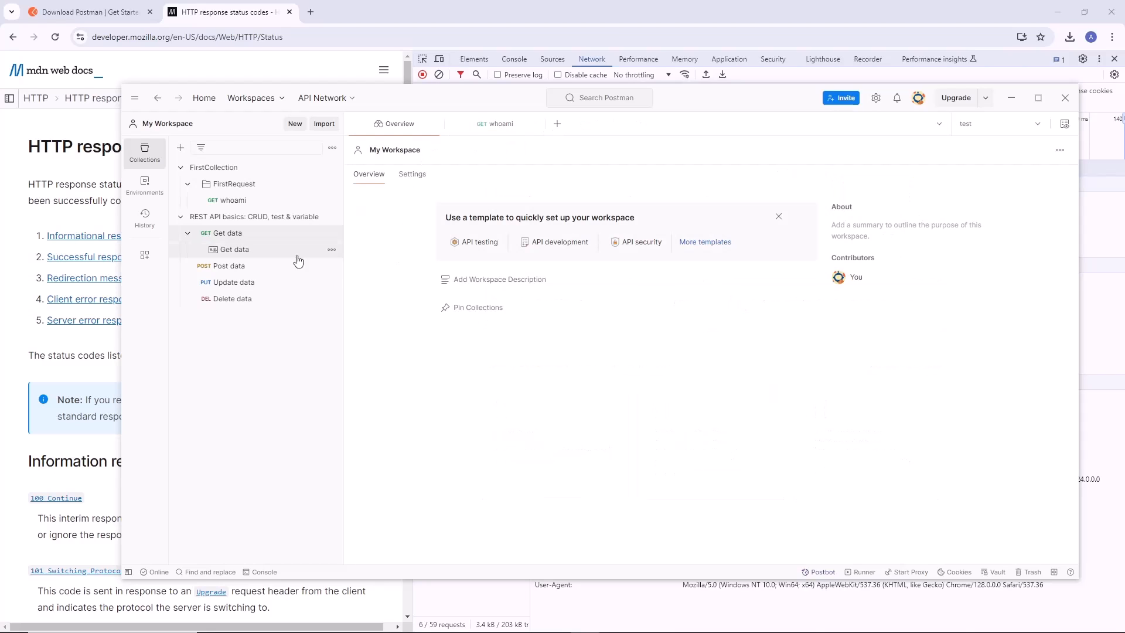
# Collapse the Get data request, the REST API basics collection and FirstCollection in the collection tree.
pyautogui.click(187, 229)
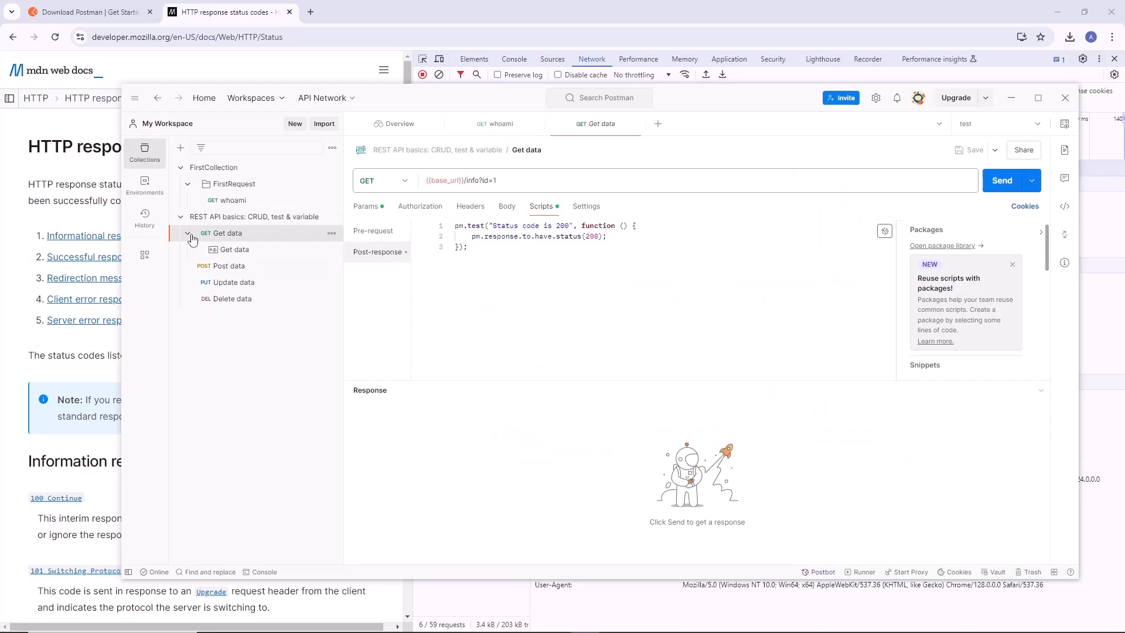
pyautogui.click(187, 232)
pyautogui.click(180, 217)
pyautogui.click(181, 168)
pyautogui.click(175, 187)
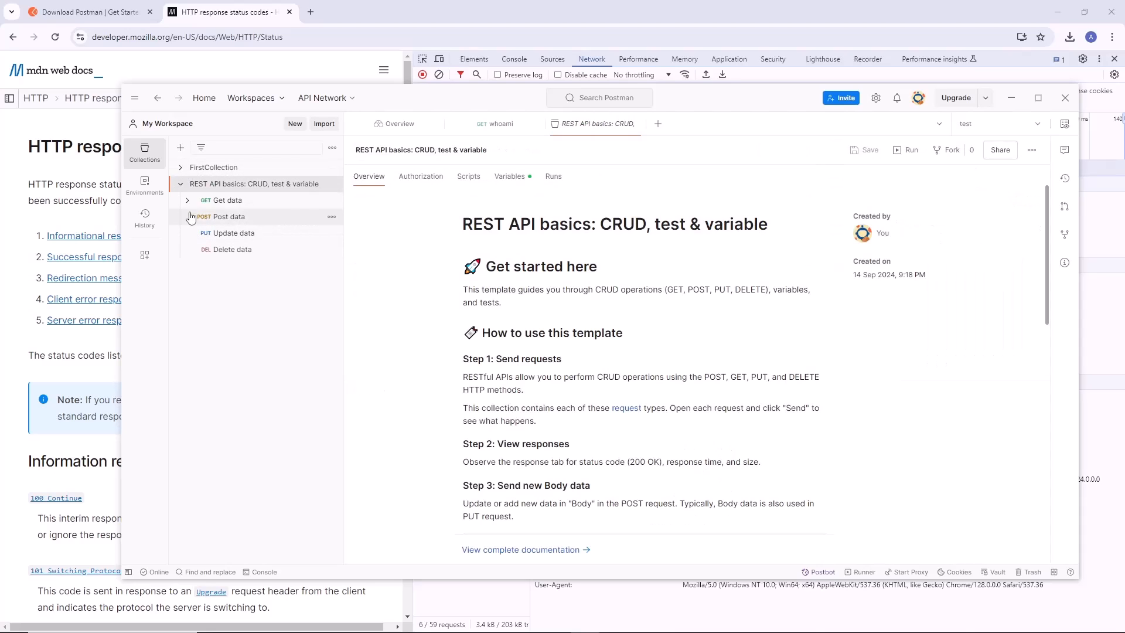
pyautogui.click(187, 200)
pyautogui.click(188, 201)
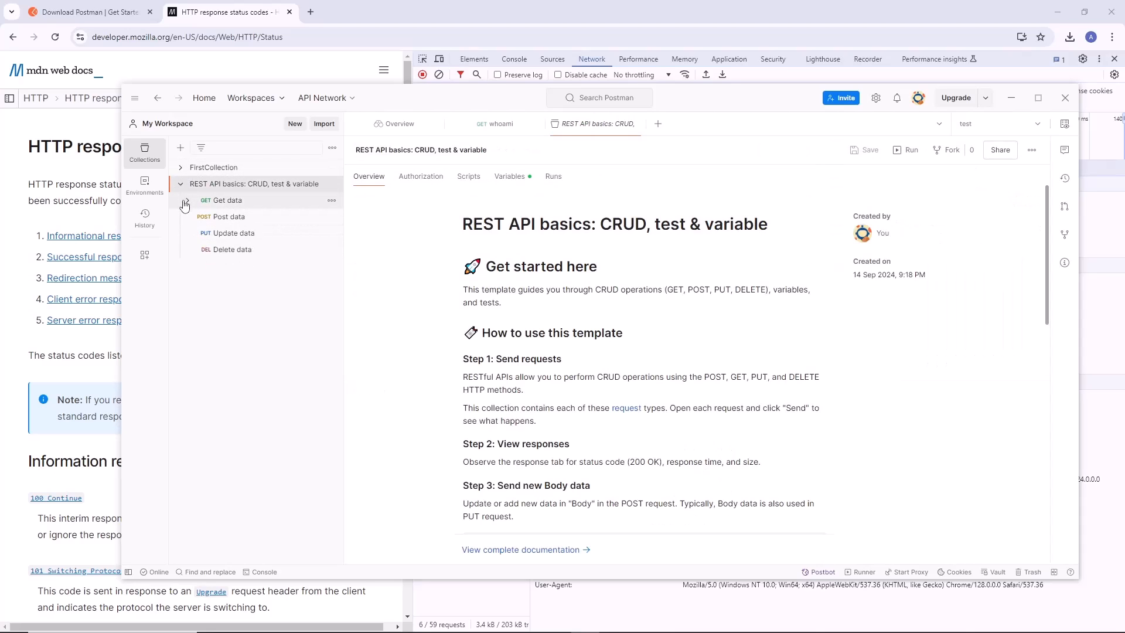
pyautogui.click(181, 184)
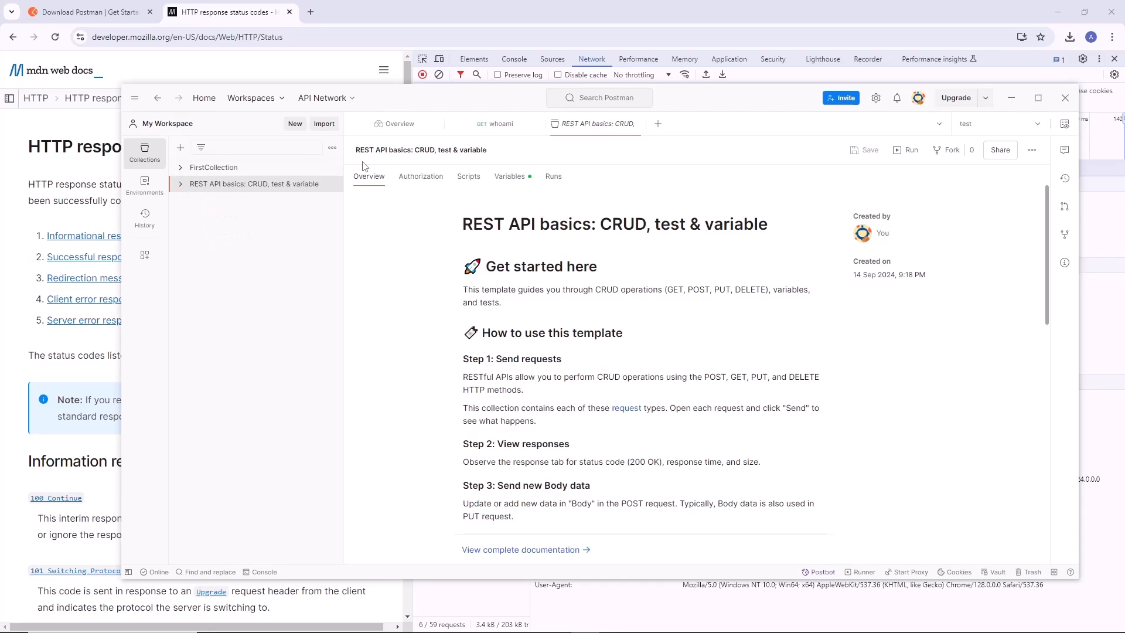
# Expand FirstCollection, reopen the whoami request and collapse the FirstRequest folder.
pyautogui.click(180, 167)
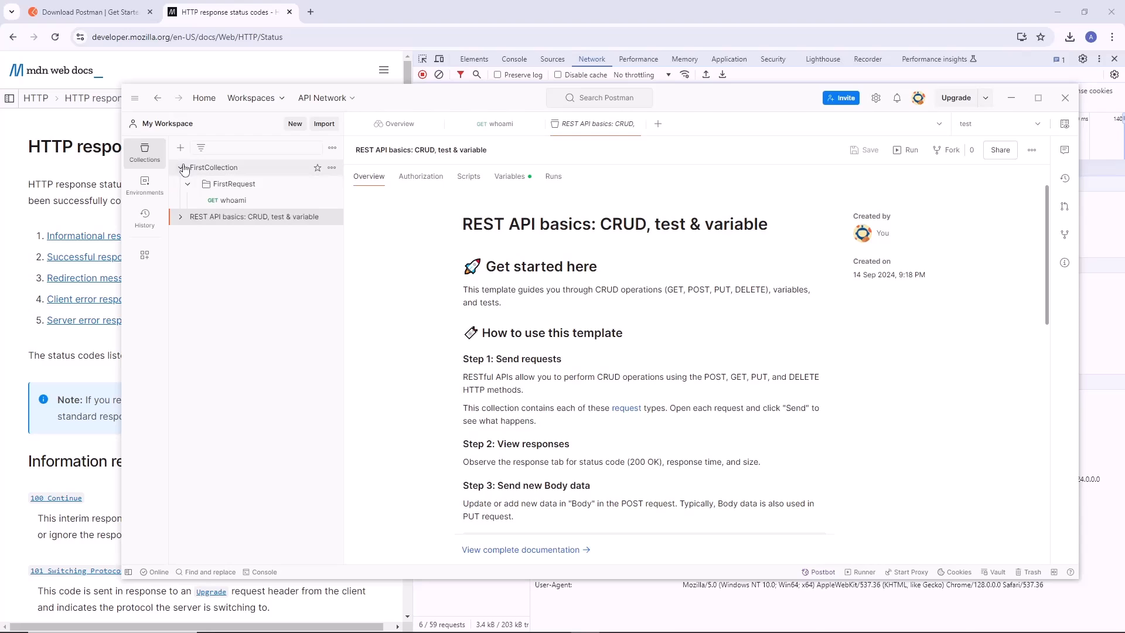
pyautogui.click(228, 200)
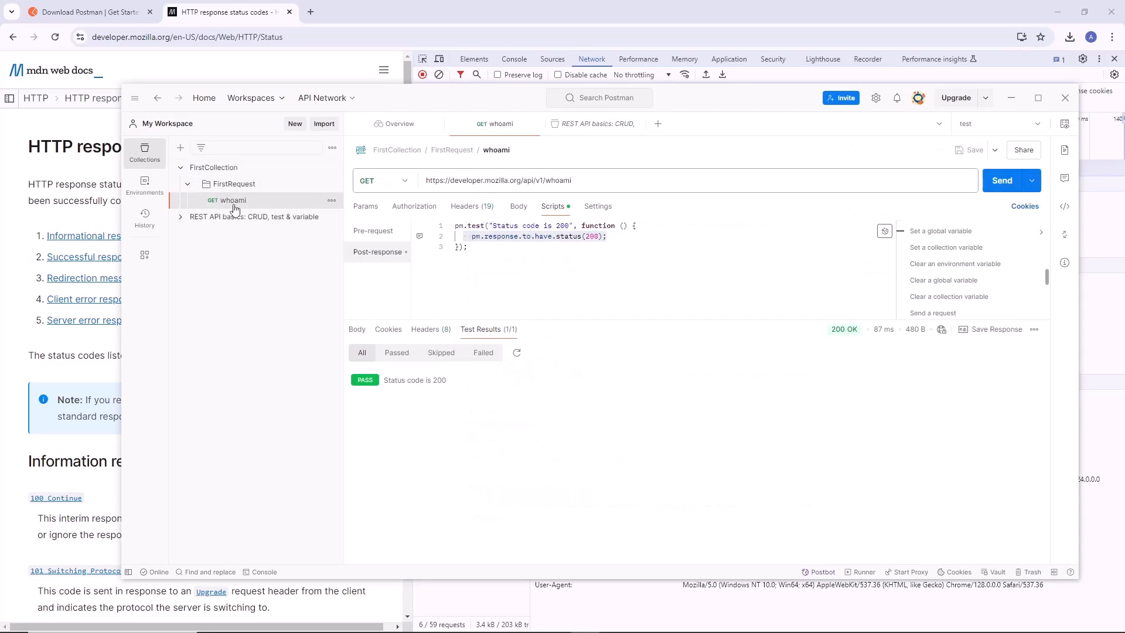
pyautogui.click(188, 183)
# Switch to Chrome, examine the country fields in the whoami network response, and return to Postman.
pyautogui.click(245, 12)
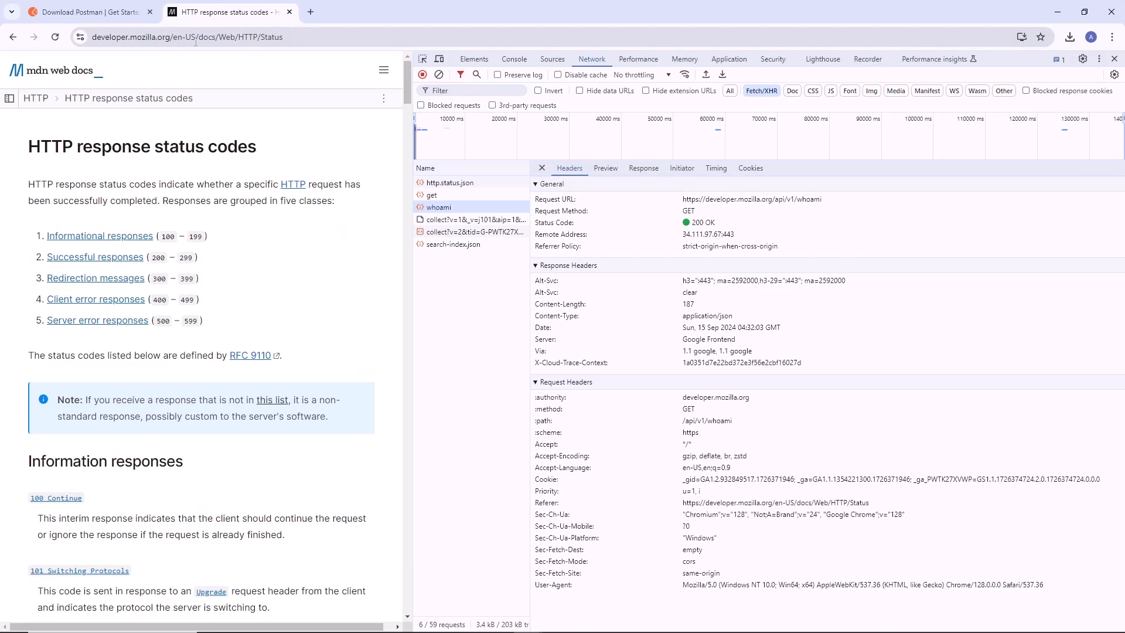
pyautogui.click(463, 209)
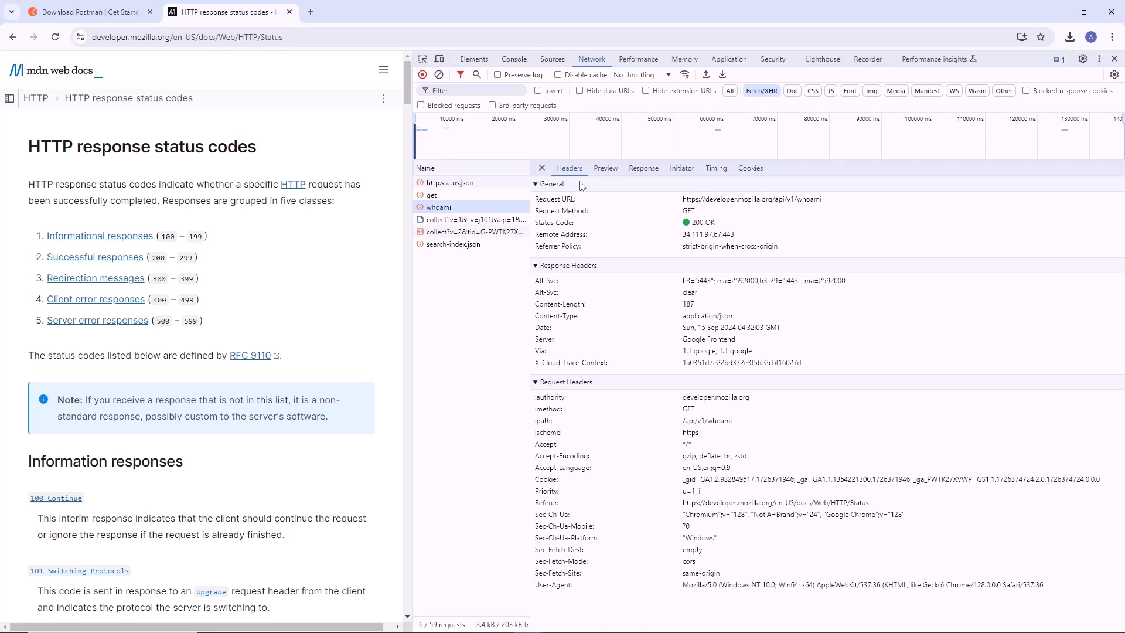
pyautogui.click(643, 168)
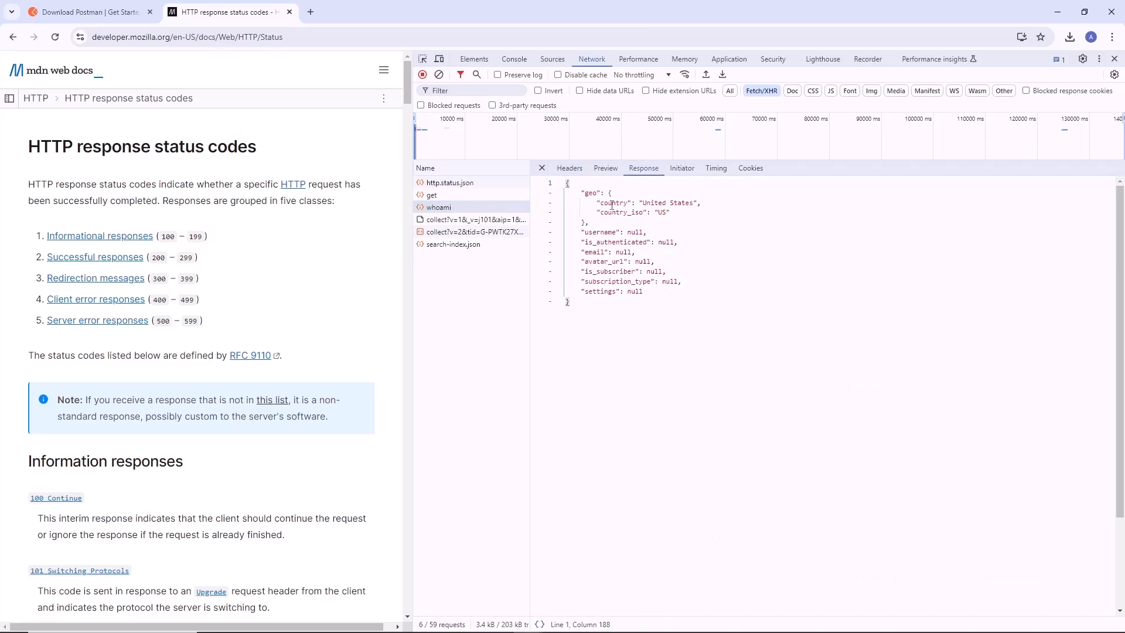
pyautogui.moveTo(593, 203); pyautogui.dragTo(714, 214)
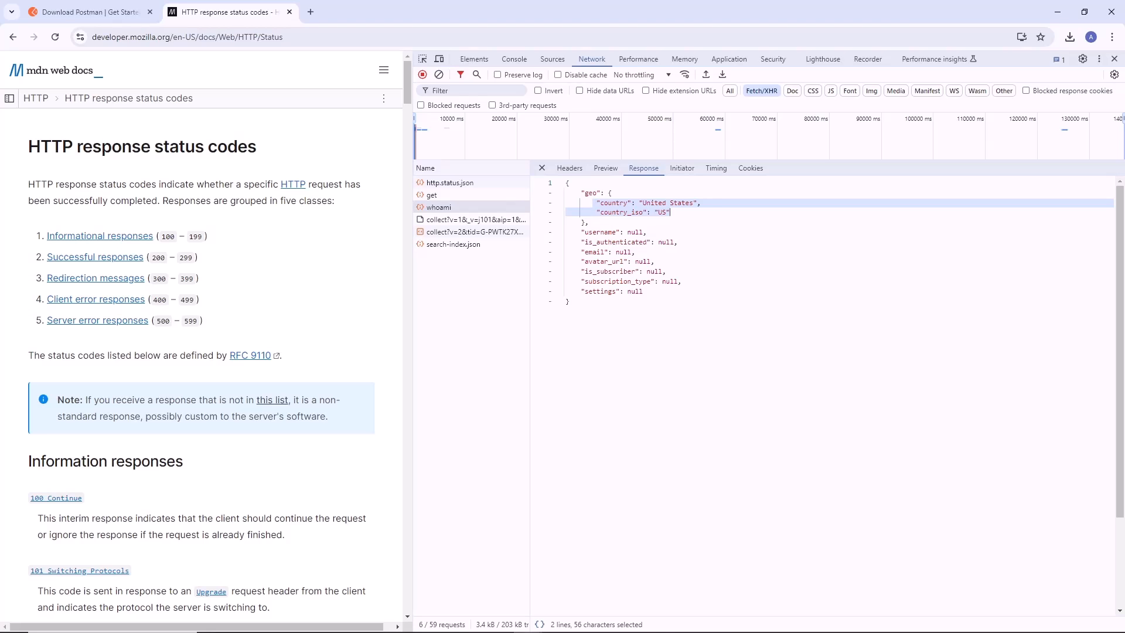
pyautogui.hotkey('alt', 'Tab')
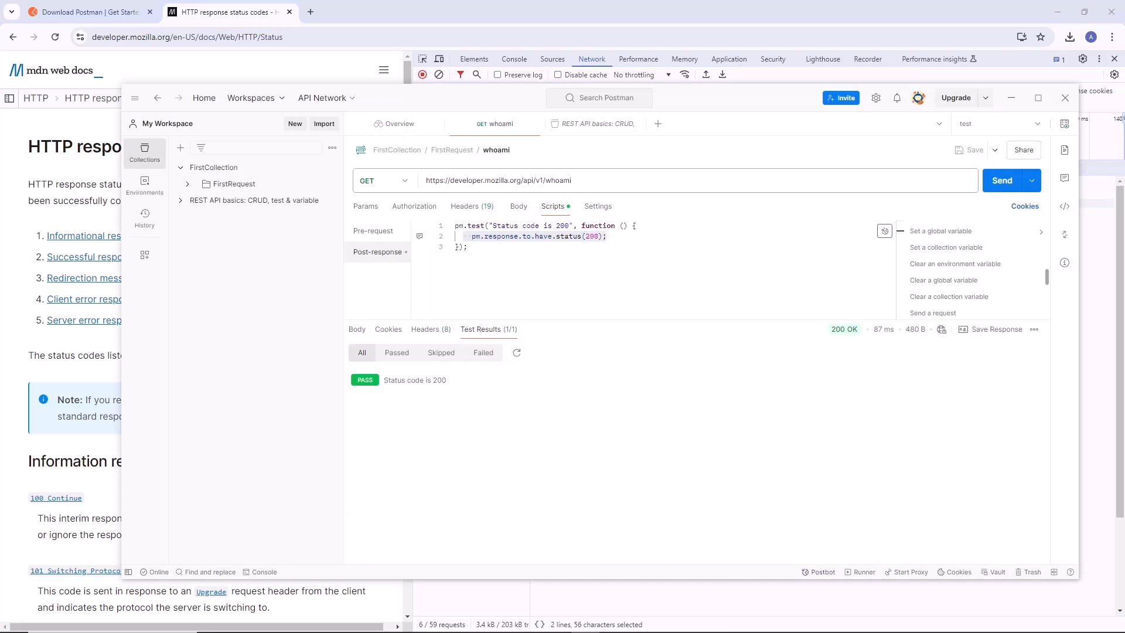